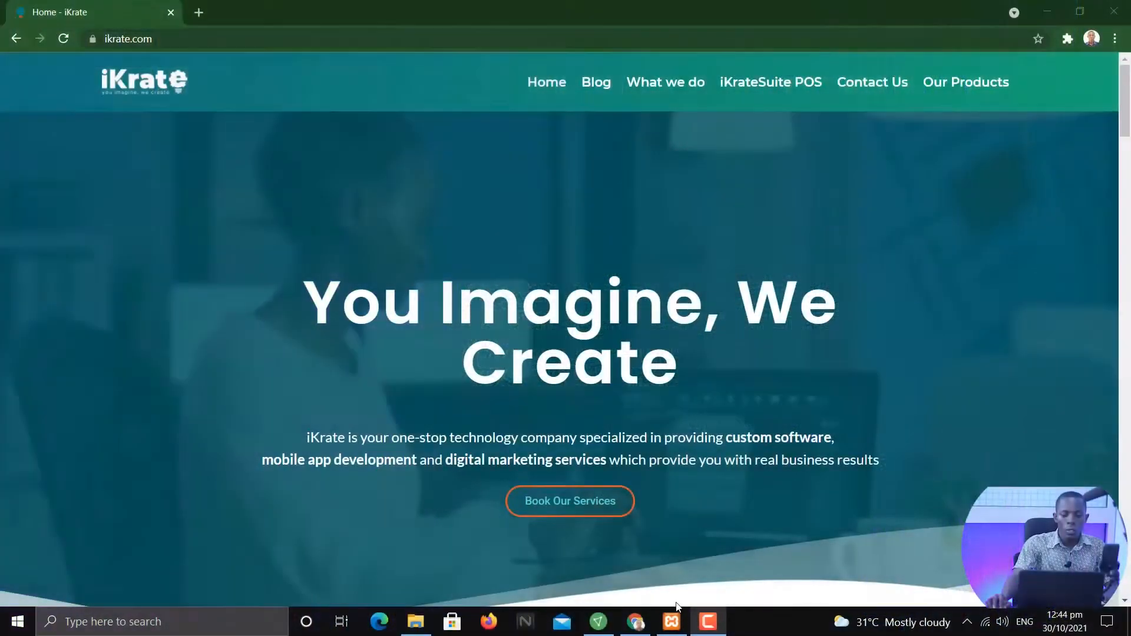
- Check the Apache and MySQL modules in the XAMPP Control Panel, and load localhost/wdb.com in a new browser tab
{"action": "left_click", "coordinate": [672, 622]}
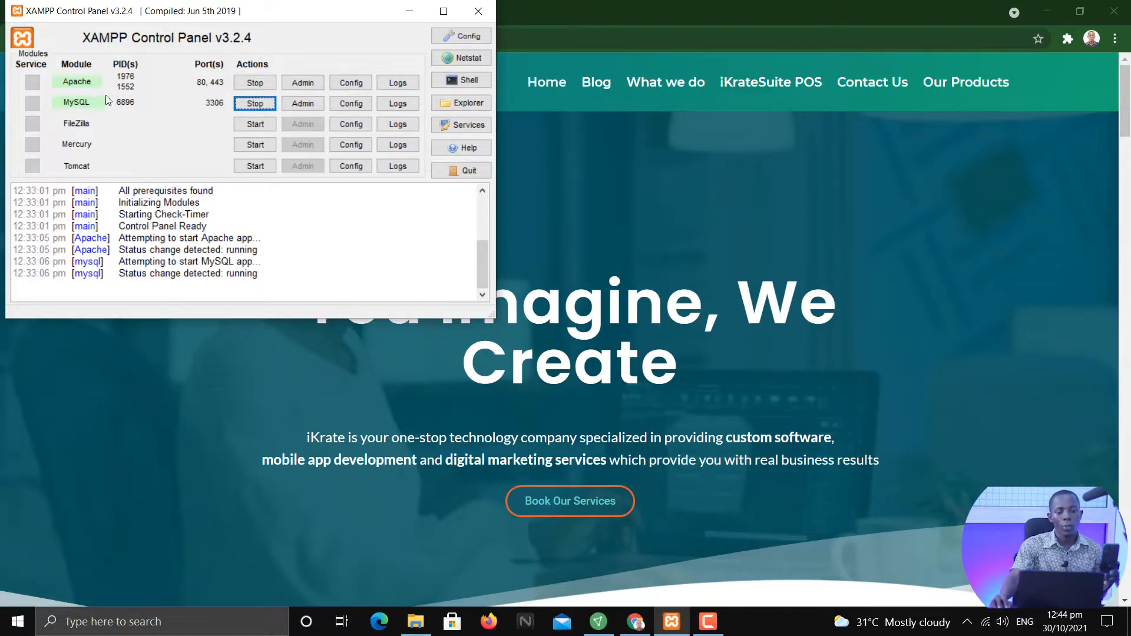
{"action": "left_click", "coordinate": [409, 11]}
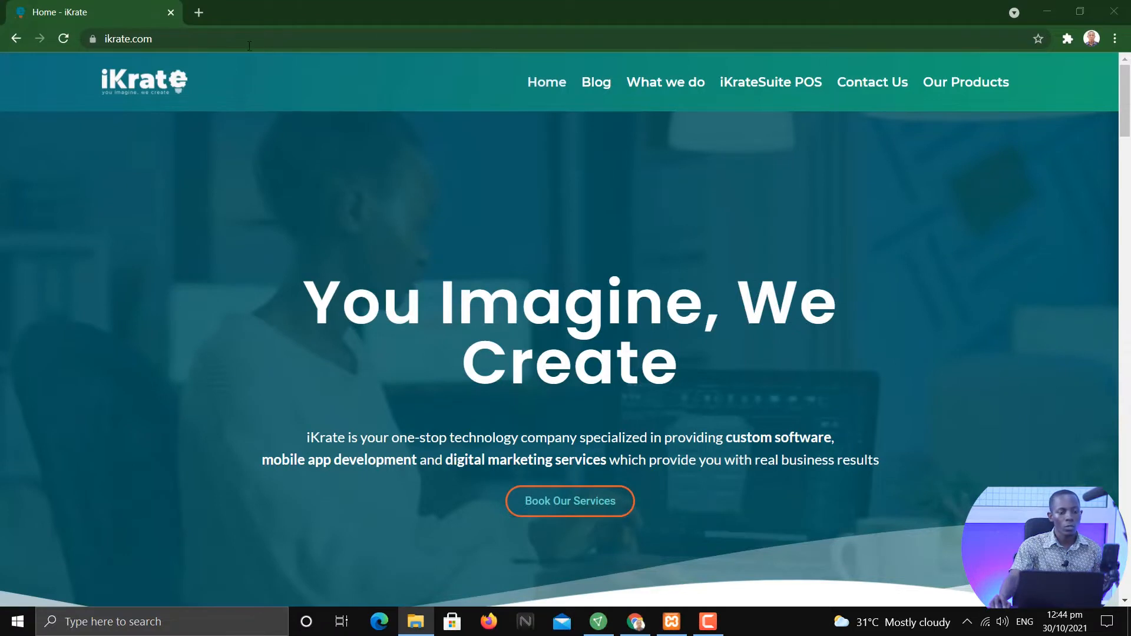
{"action": "left_click", "coordinate": [199, 14]}
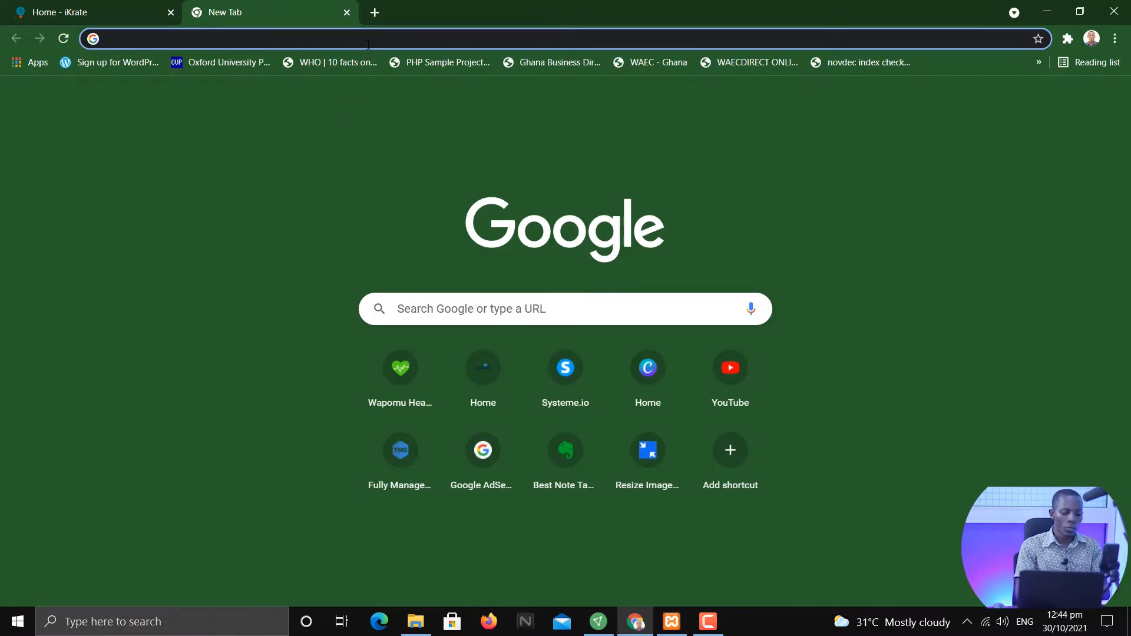
{"action": "type", "text": "loc"}
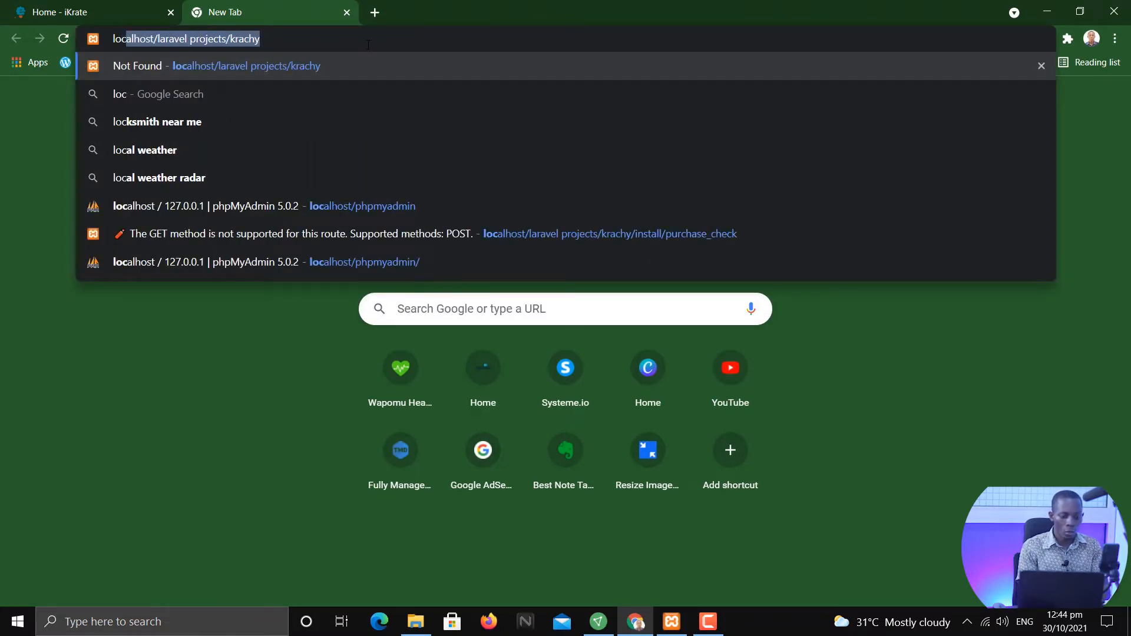
{"action": "type", "text": "al"}
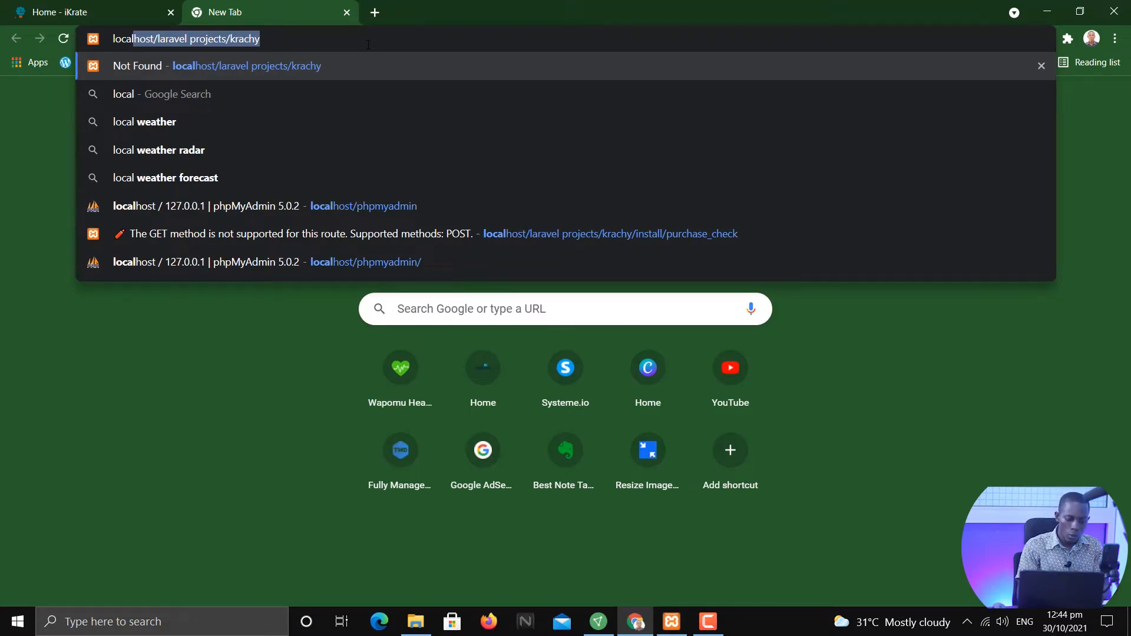
{"action": "type", "text": "host"}
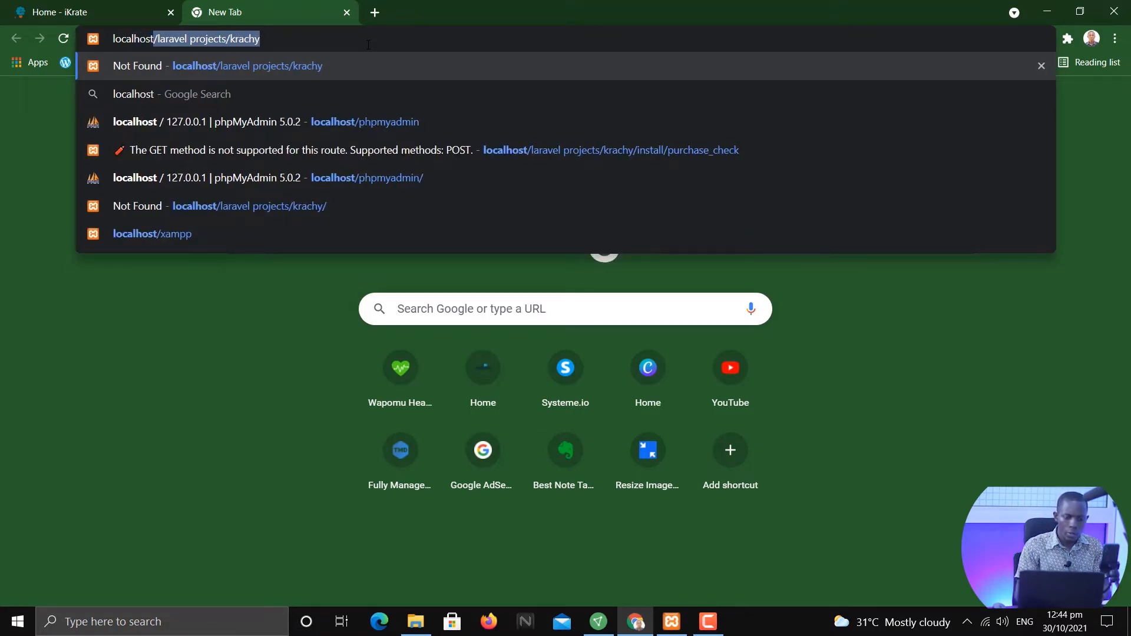
{"action": "type", "text": "/ "}
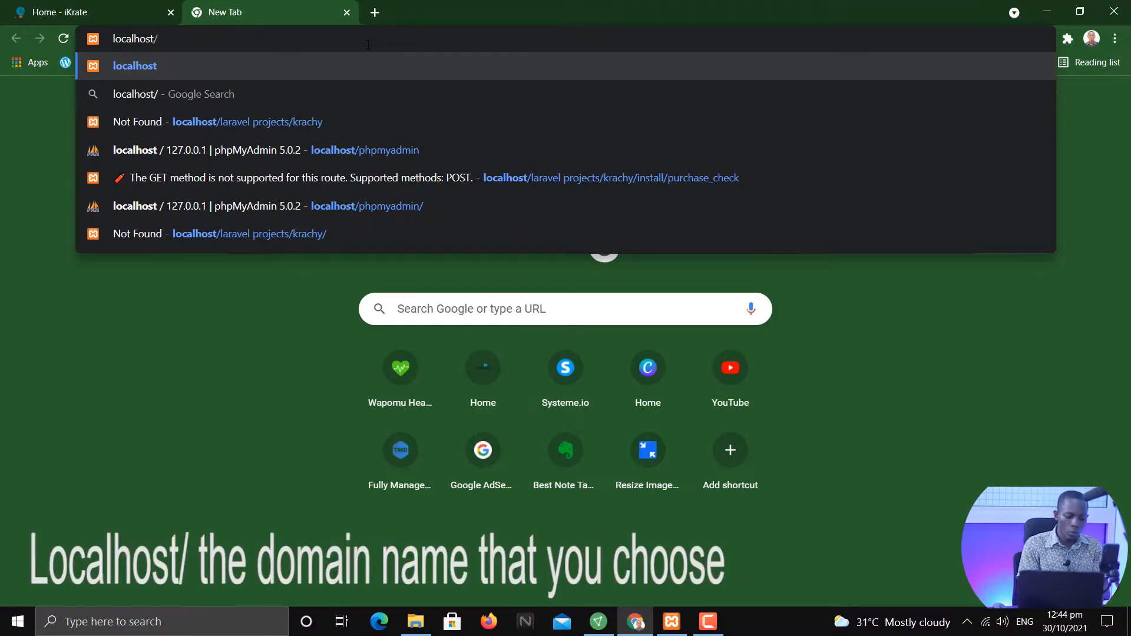
{"action": "type", "text": "wd"}
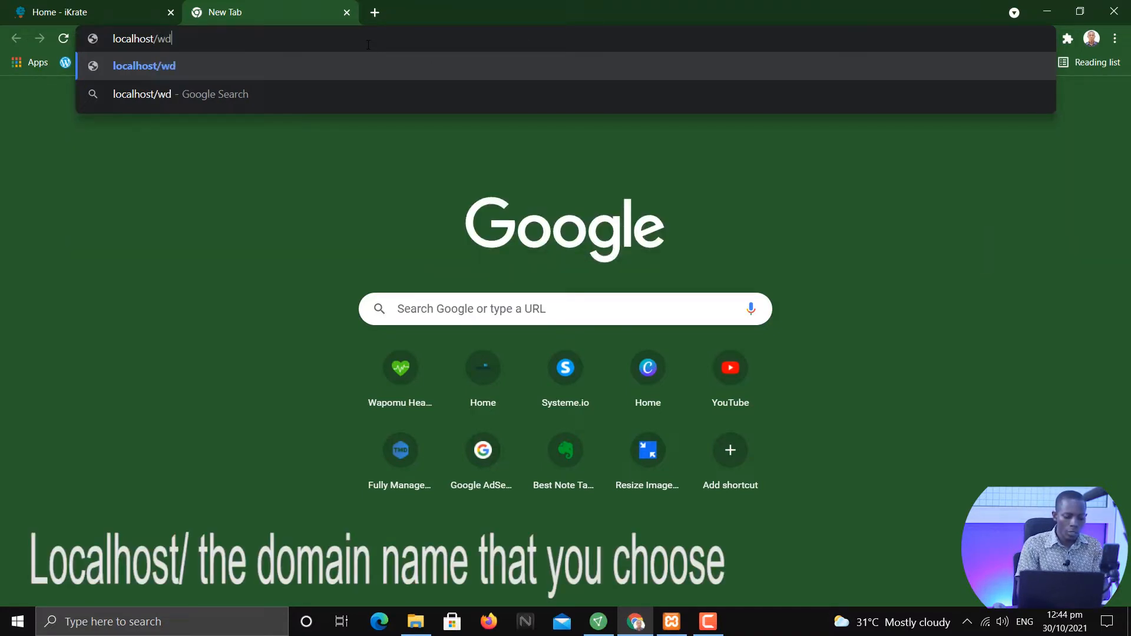
{"action": "type", "text": "b.com"}
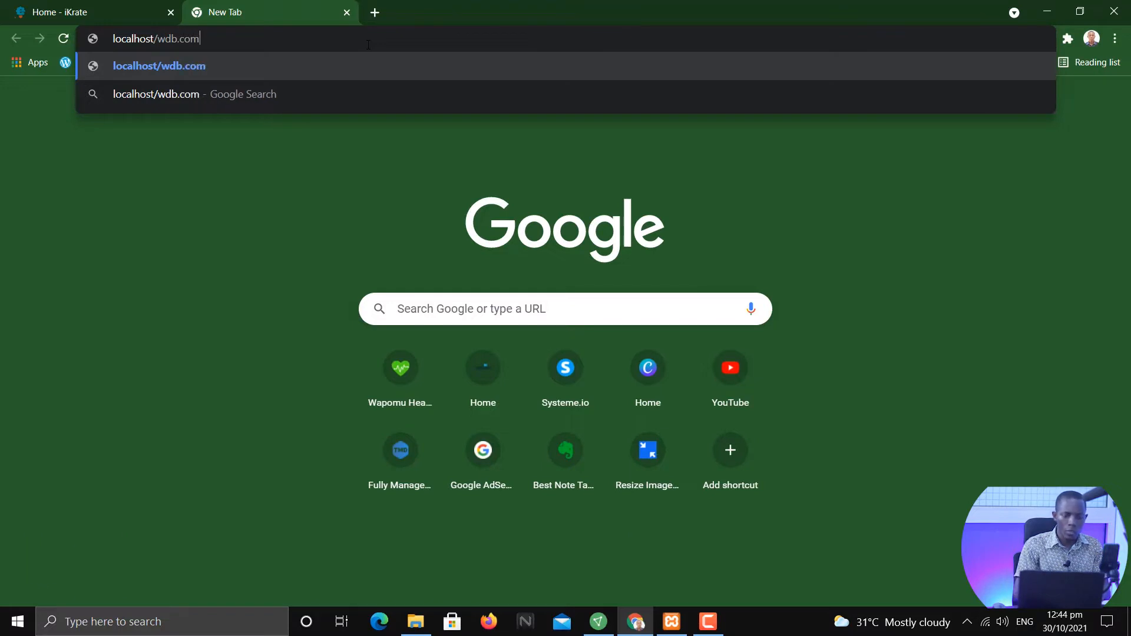
{"action": "key", "text": "Return"}
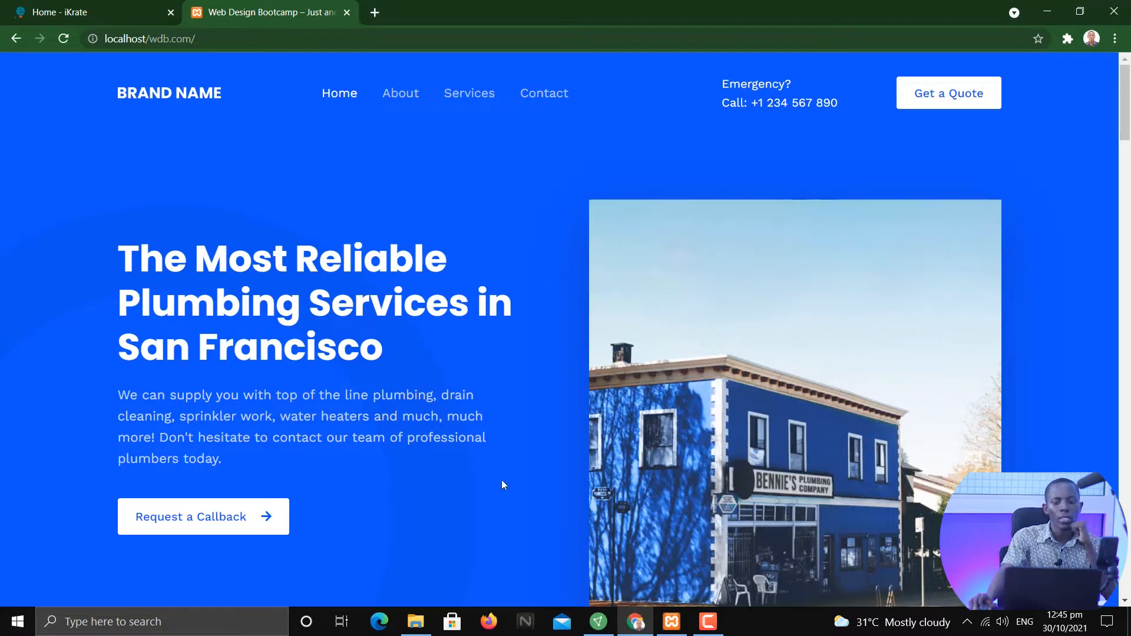
- Look through the plumbing site's home page, including its services, customer reviews, work gallery and contact sections
{"action": "scroll", "coordinate": [467, 372], "scroll_direction": "down", "scroll_amount": 7}
{"action": "scroll", "coordinate": [467, 369], "scroll_direction": "down", "scroll_amount": 15}
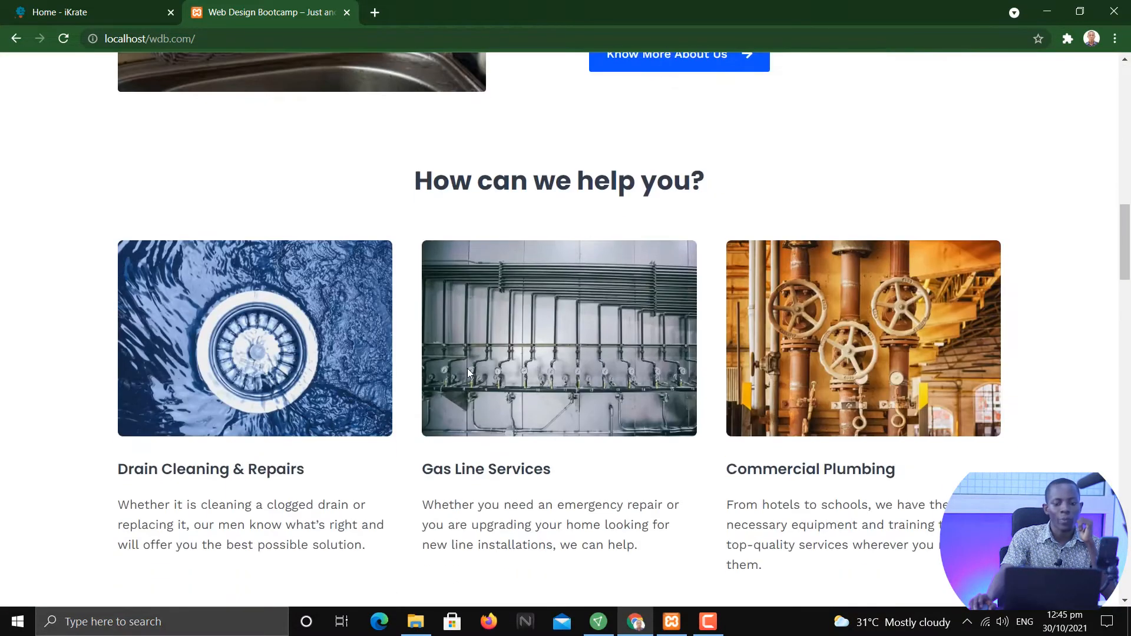
{"action": "scroll", "coordinate": [468, 373], "scroll_direction": "down", "scroll_amount": 7}
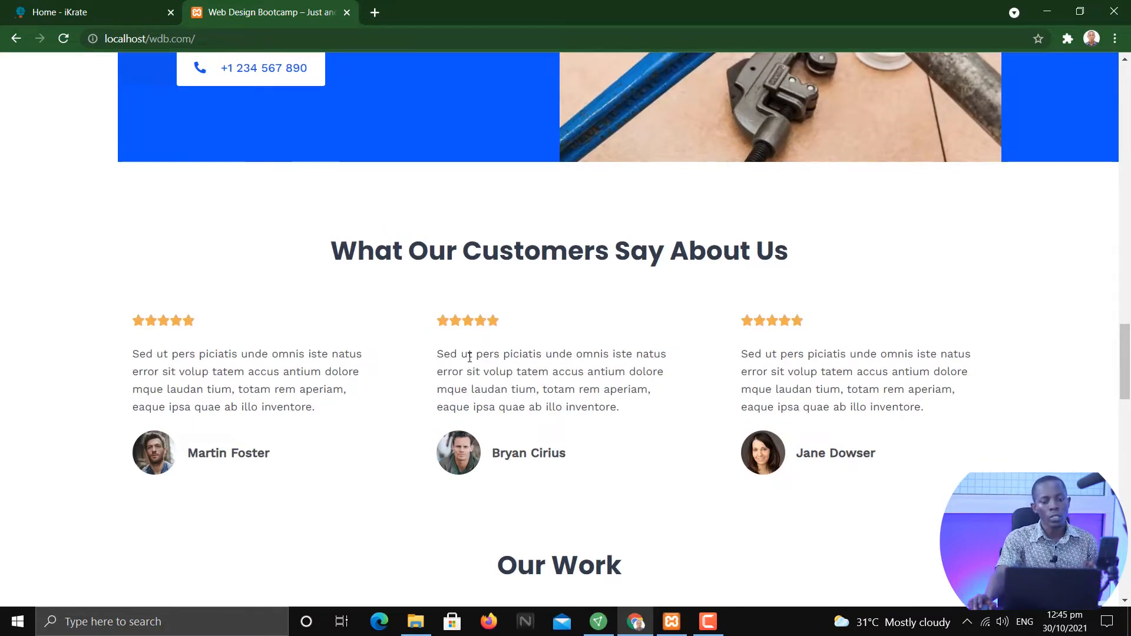
{"action": "scroll", "coordinate": [478, 342], "scroll_direction": "up", "scroll_amount": 4}
{"action": "scroll", "coordinate": [478, 344], "scroll_direction": "up", "scroll_amount": 18}
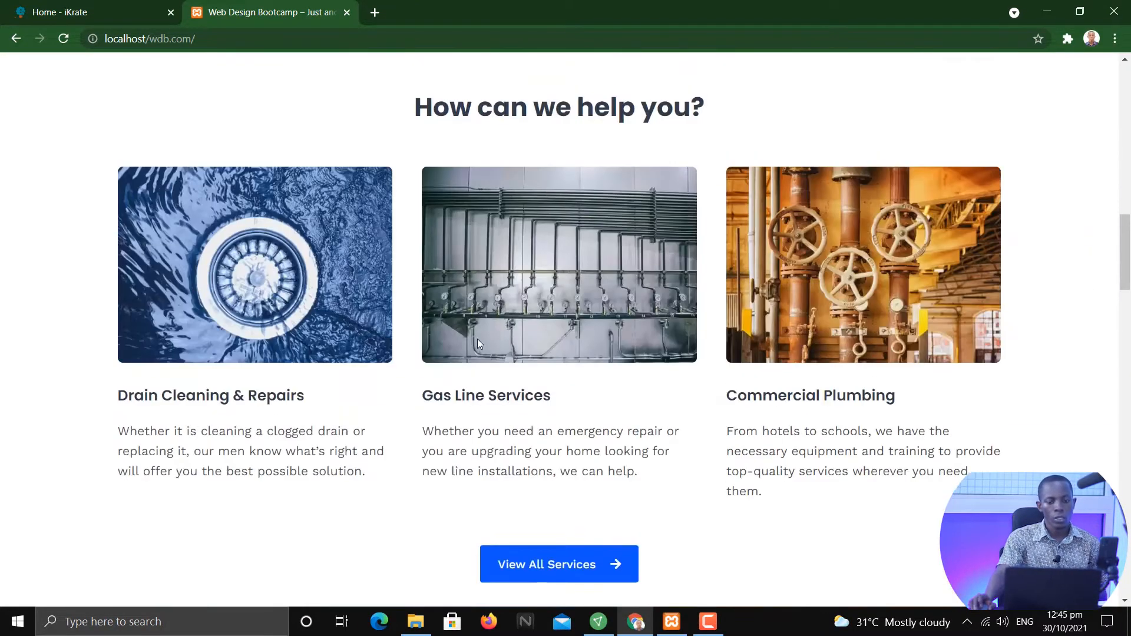
{"action": "scroll", "coordinate": [476, 333], "scroll_direction": "up", "scroll_amount": 10}
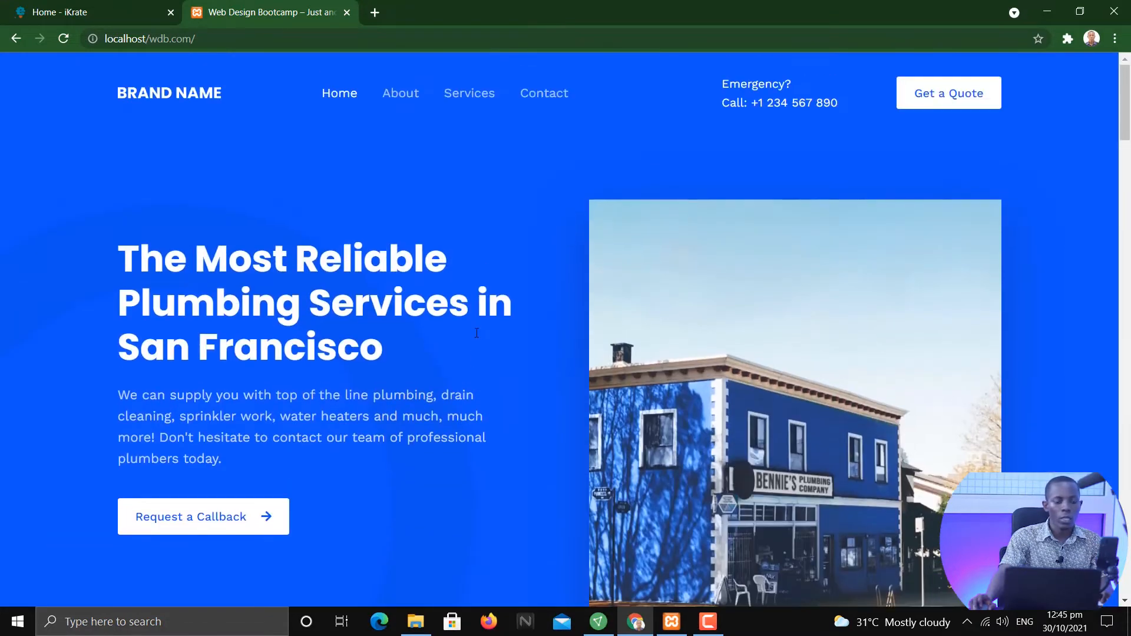
{"action": "scroll", "coordinate": [505, 332], "scroll_direction": "down", "scroll_amount": 9}
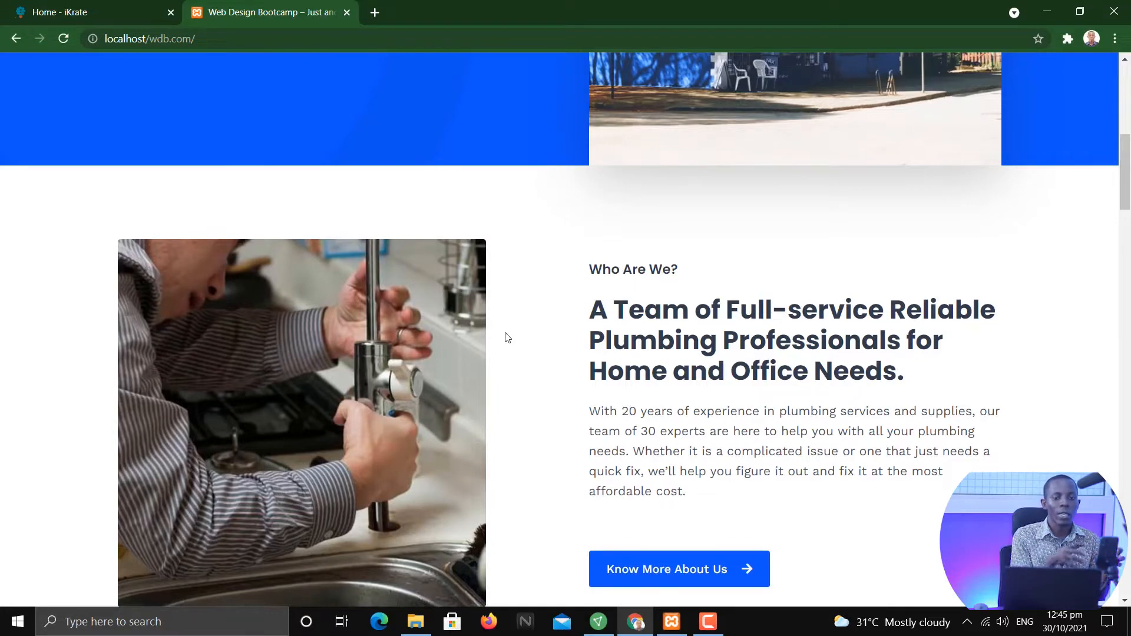
{"action": "scroll", "coordinate": [656, 384], "scroll_direction": "up", "scroll_amount": 9}
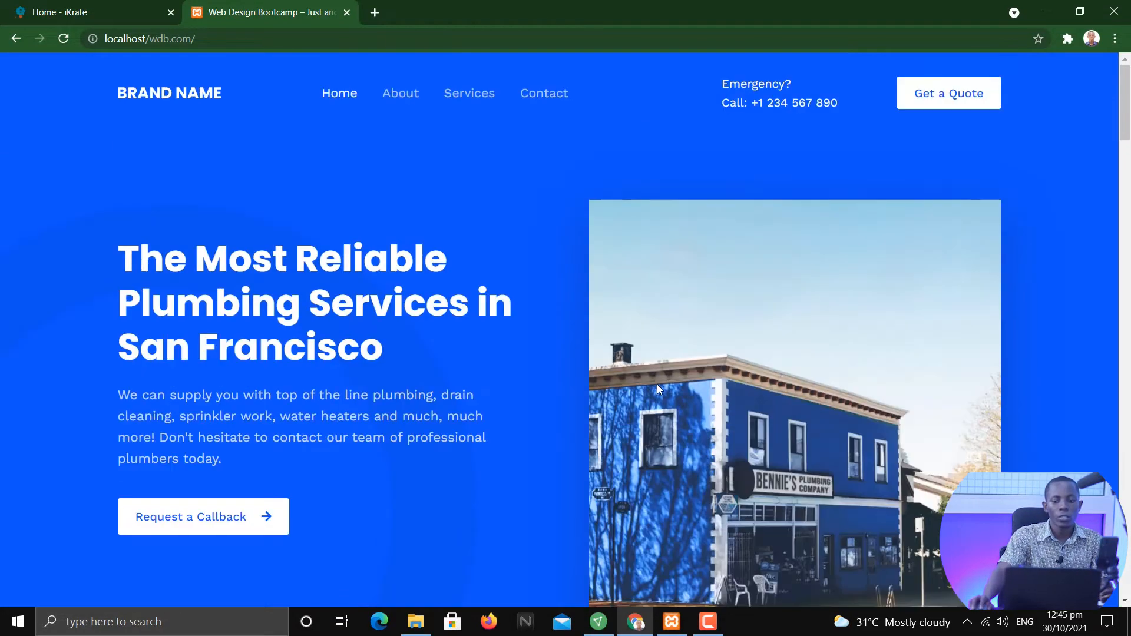
{"action": "scroll", "coordinate": [771, 279], "scroll_direction": "down", "scroll_amount": 20}
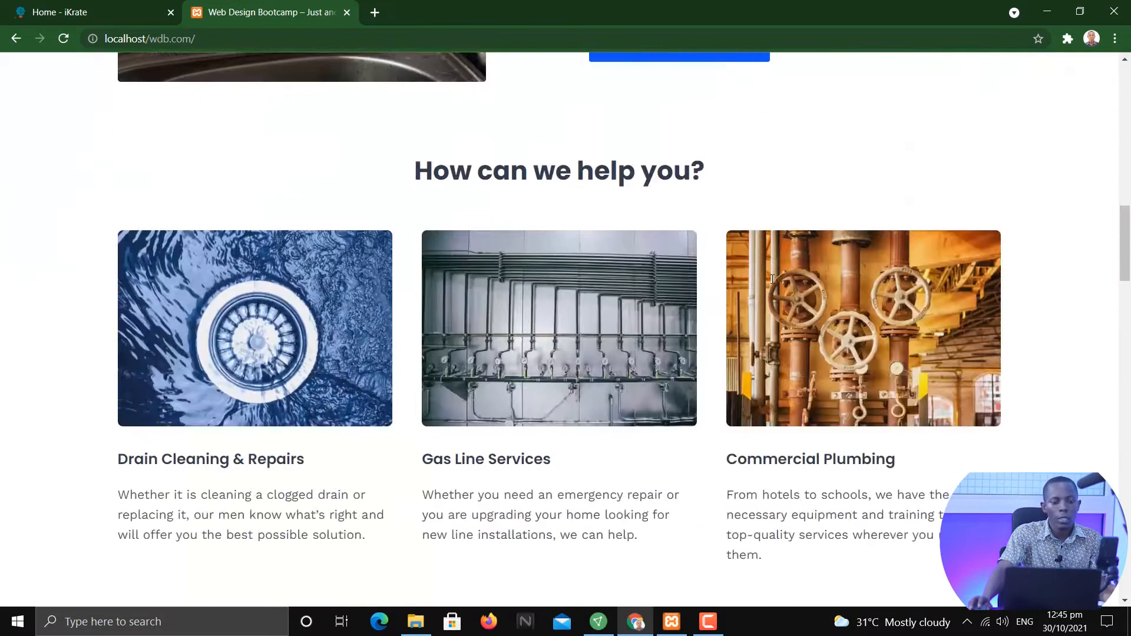
{"action": "scroll", "coordinate": [772, 278], "scroll_direction": "down", "scroll_amount": 20}
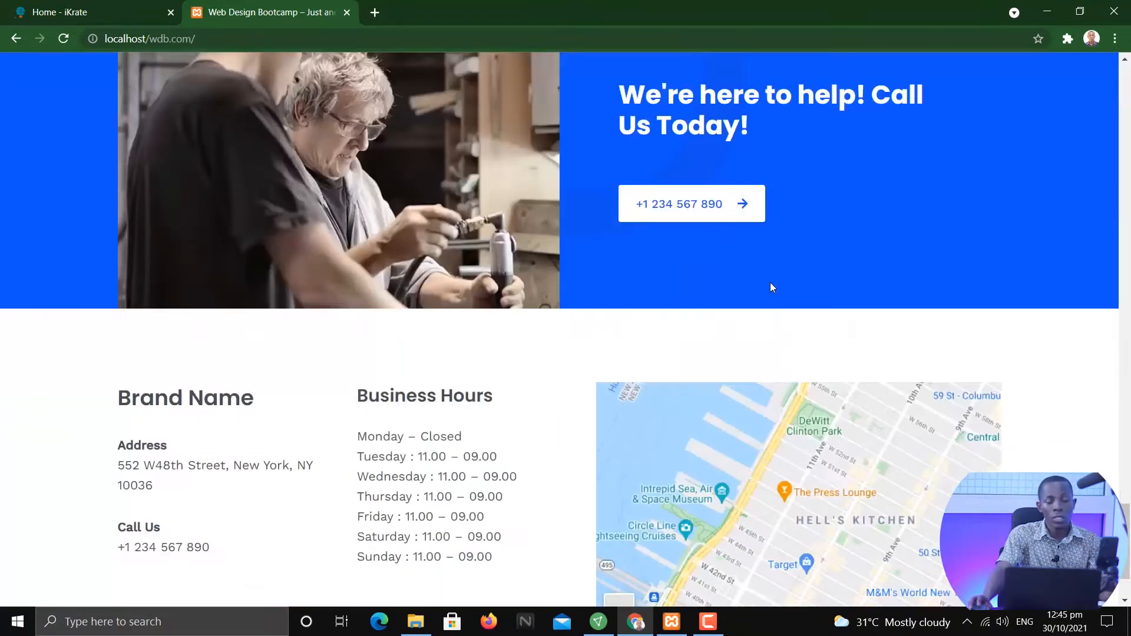
{"action": "scroll", "coordinate": [771, 282], "scroll_direction": "up", "scroll_amount": 15}
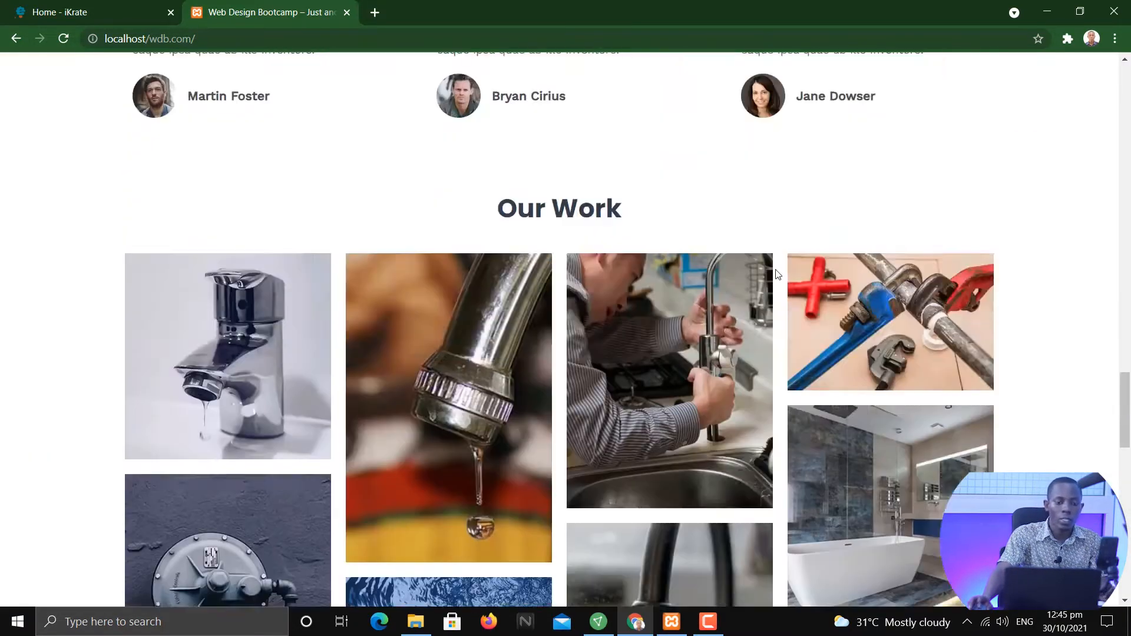
{"action": "scroll", "coordinate": [715, 121], "scroll_direction": "up", "scroll_amount": 15}
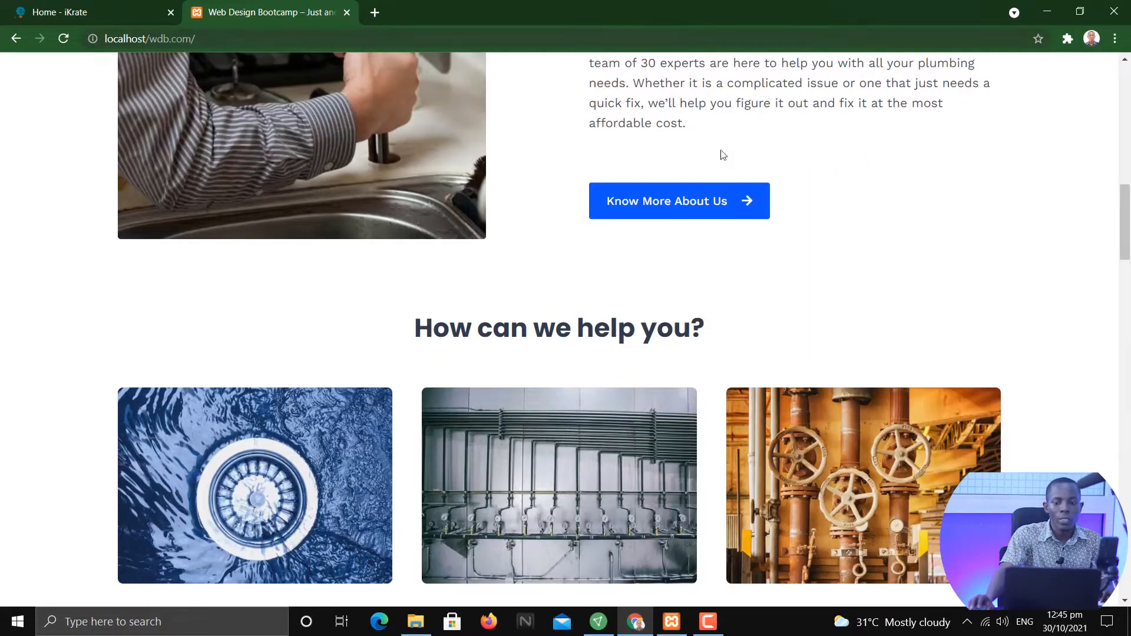
{"action": "scroll", "coordinate": [763, 174], "scroll_direction": "up", "scroll_amount": 8}
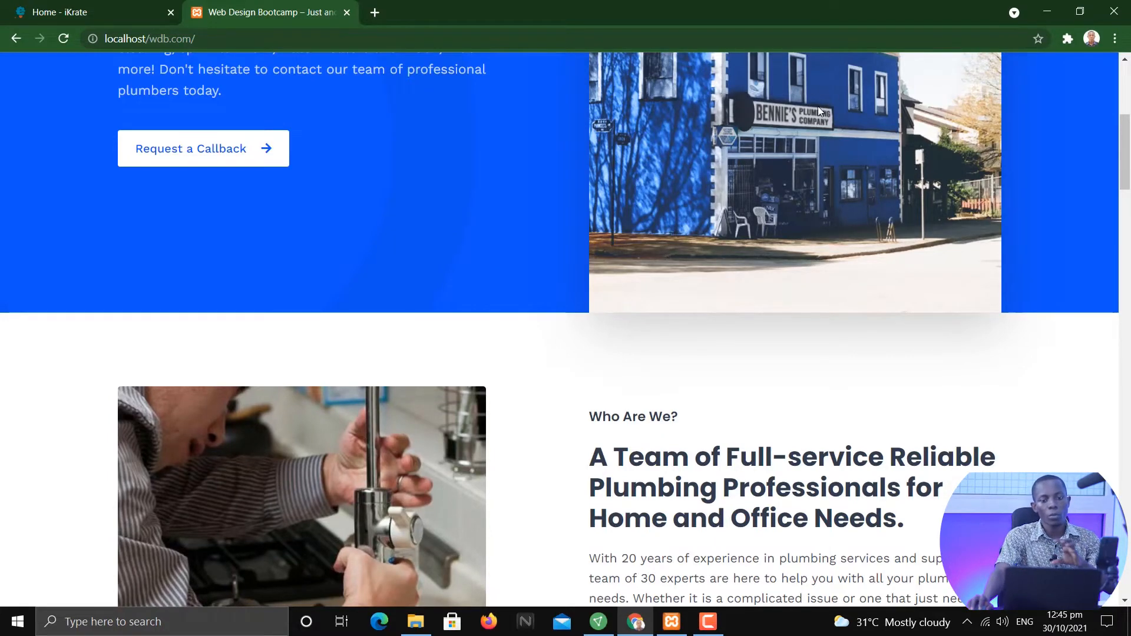
{"action": "scroll", "coordinate": [813, 115], "scroll_direction": "up", "scroll_amount": 6}
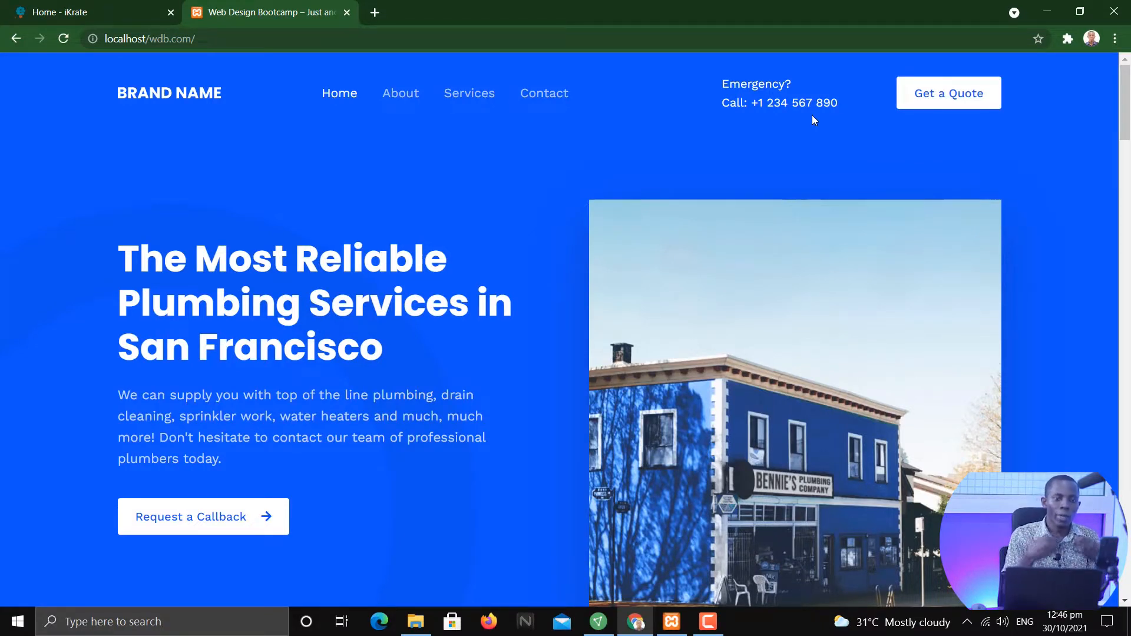
- Go to the site's WordPress admin address, localhost/wdb.com/wp-admin/
{"action": "left_click", "coordinate": [586, 40]}
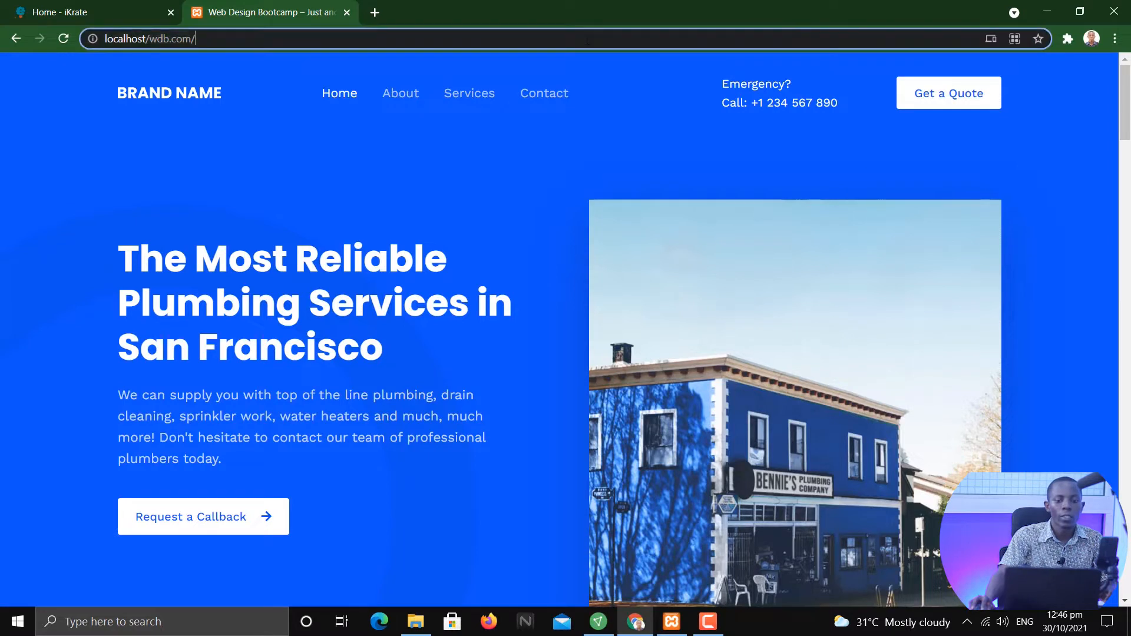
{"action": "left_click", "coordinate": [587, 39]}
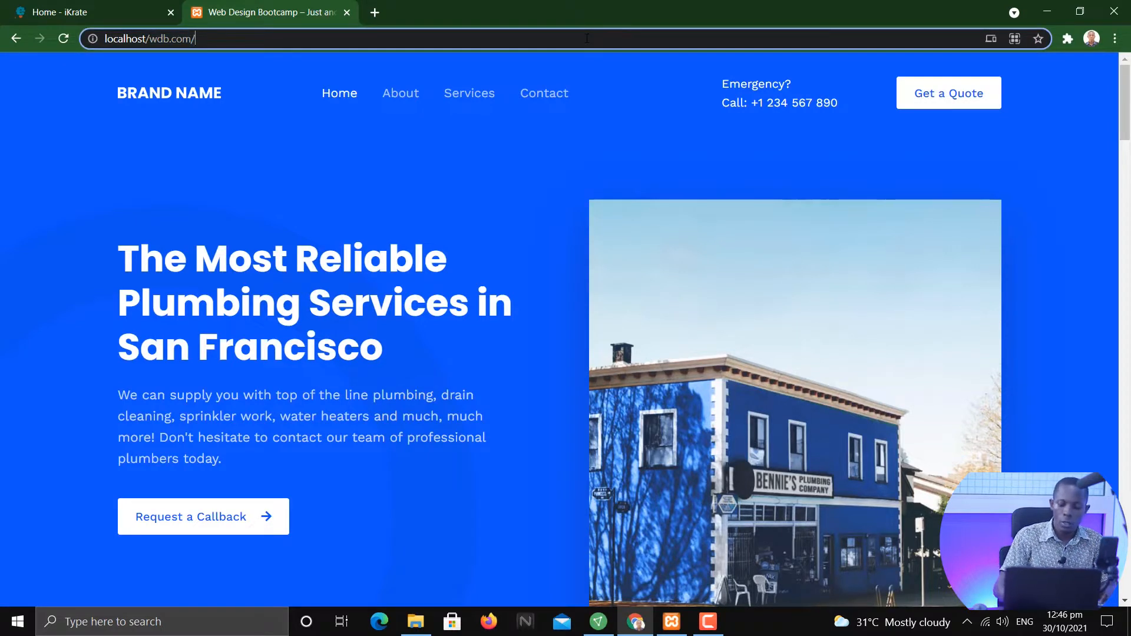
{"action": "type", "text": "wp-a"}
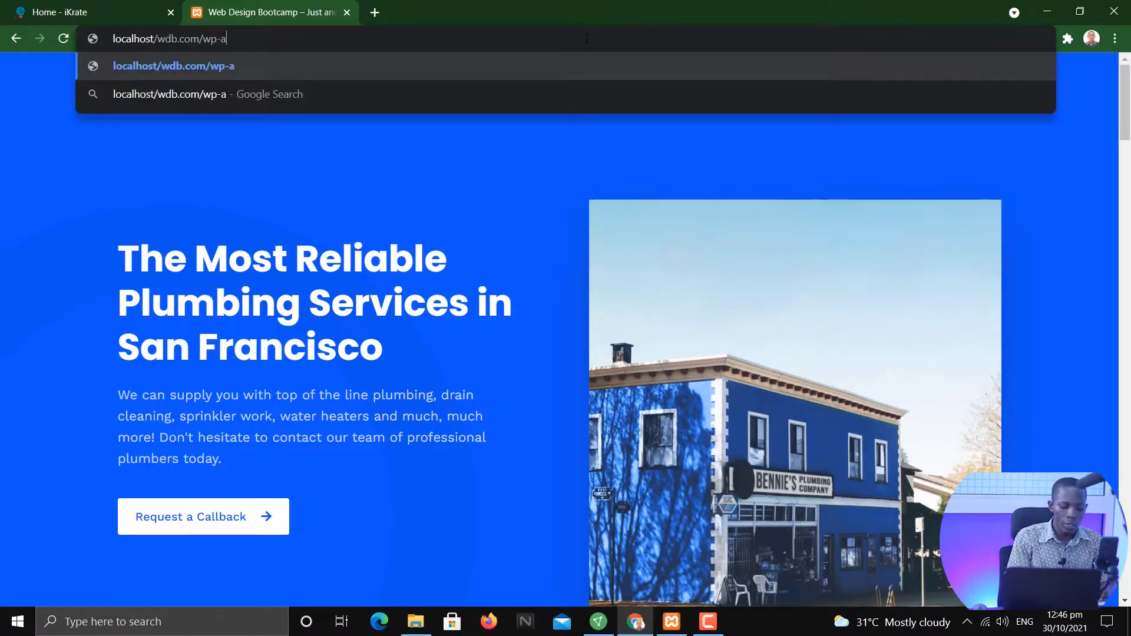
{"action": "type", "text": "dmin/"}
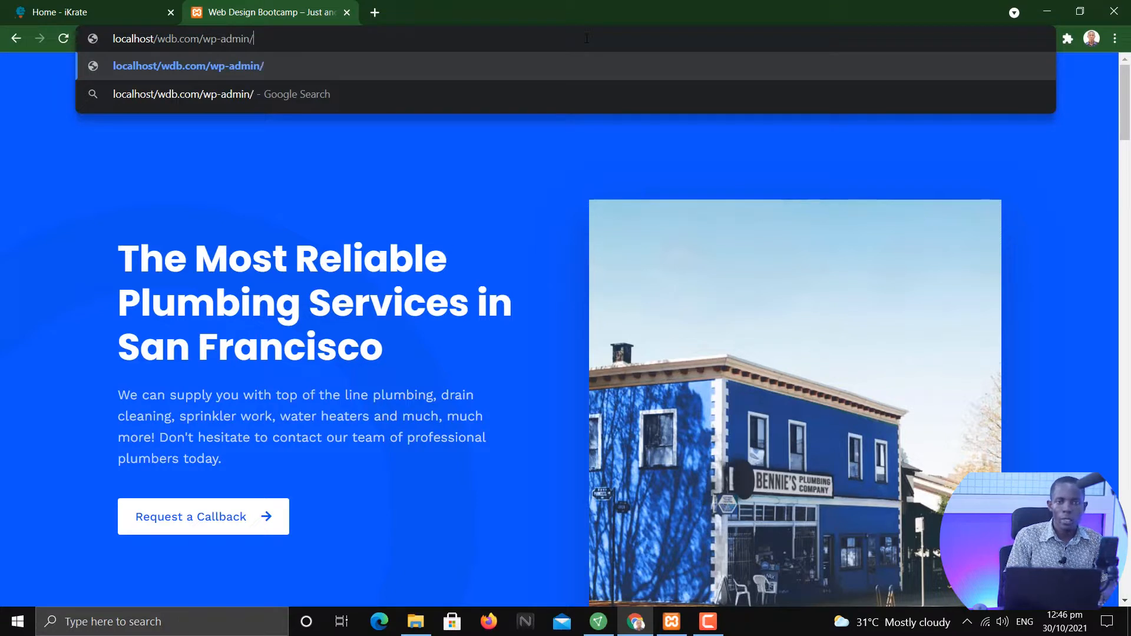
{"action": "key", "text": "Return"}
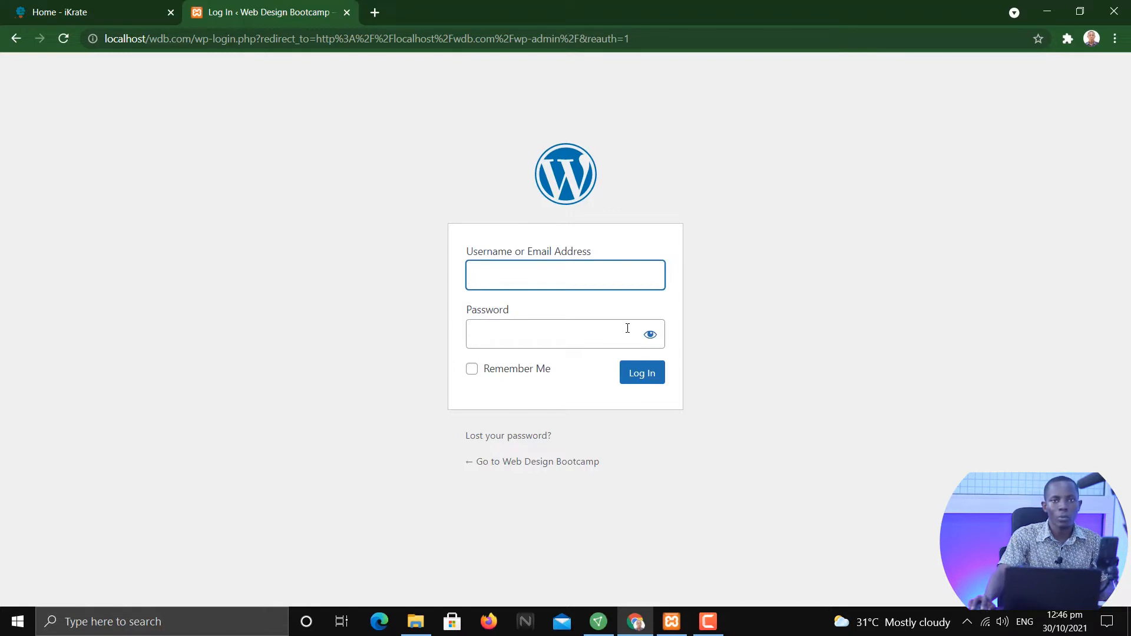
- Log in to the WordPress site with the account's e-mail address and password
{"action": "left_click", "coordinate": [540, 273]}
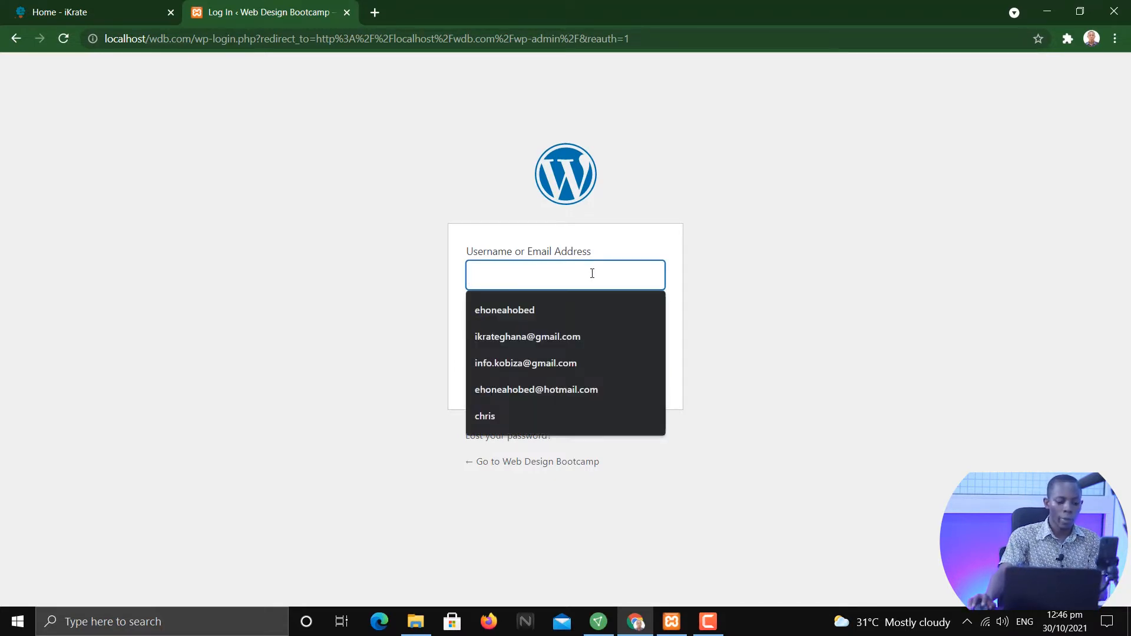
{"action": "type", "text": "ehon"}
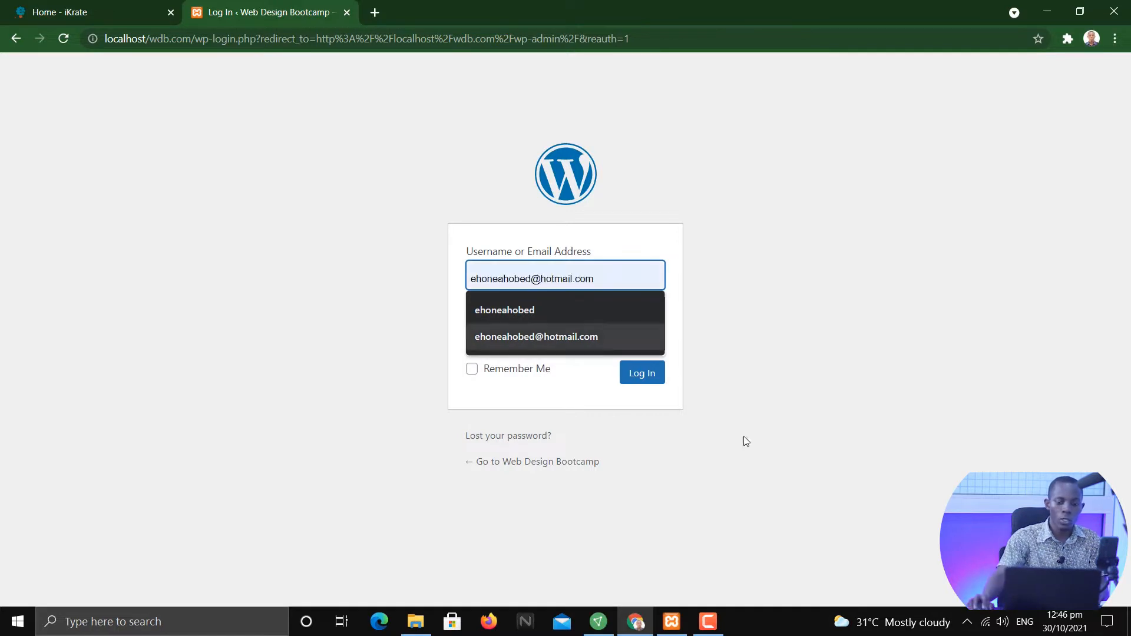
{"action": "left_click", "coordinate": [563, 347]}
{"action": "left_click", "coordinate": [532, 340]}
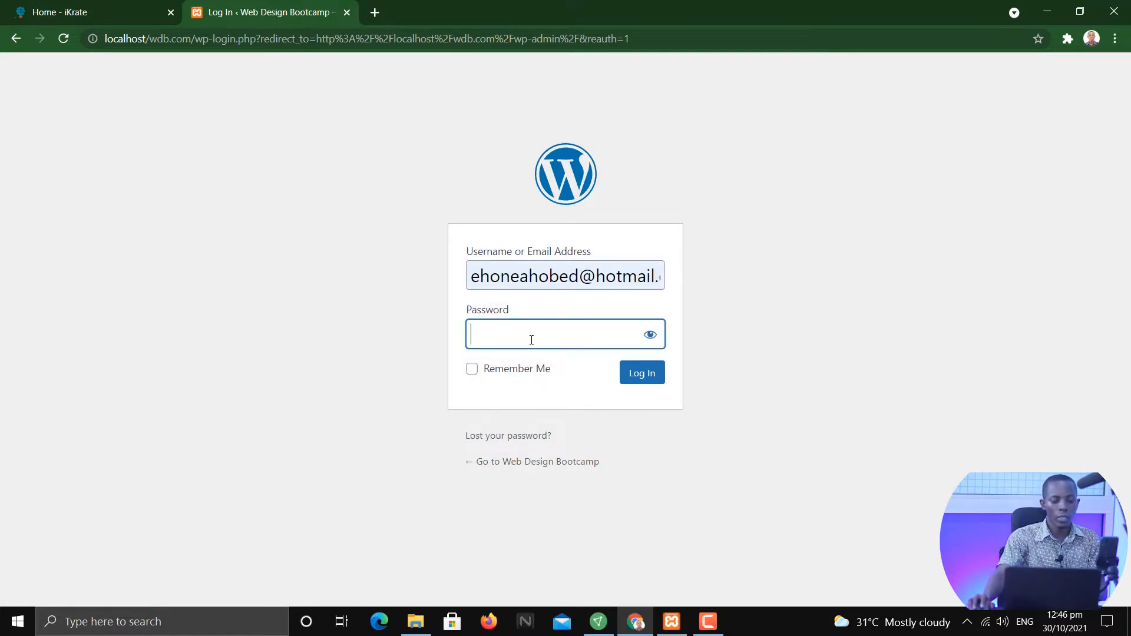
{"action": "type", "text": "•••••"}
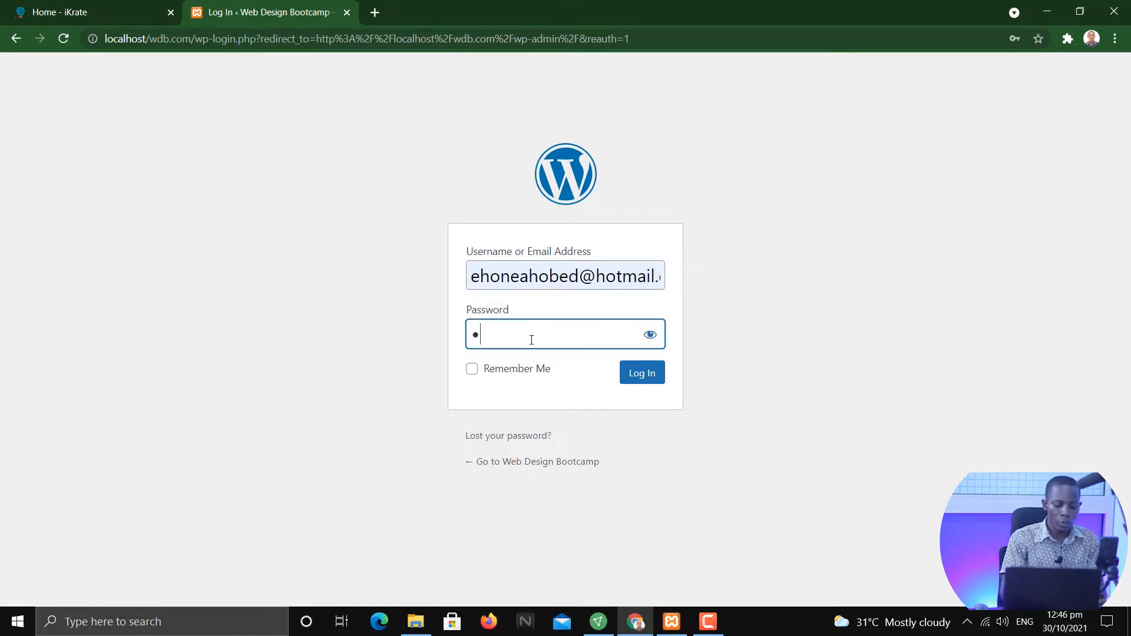
{"action": "type", "text": "••••••"}
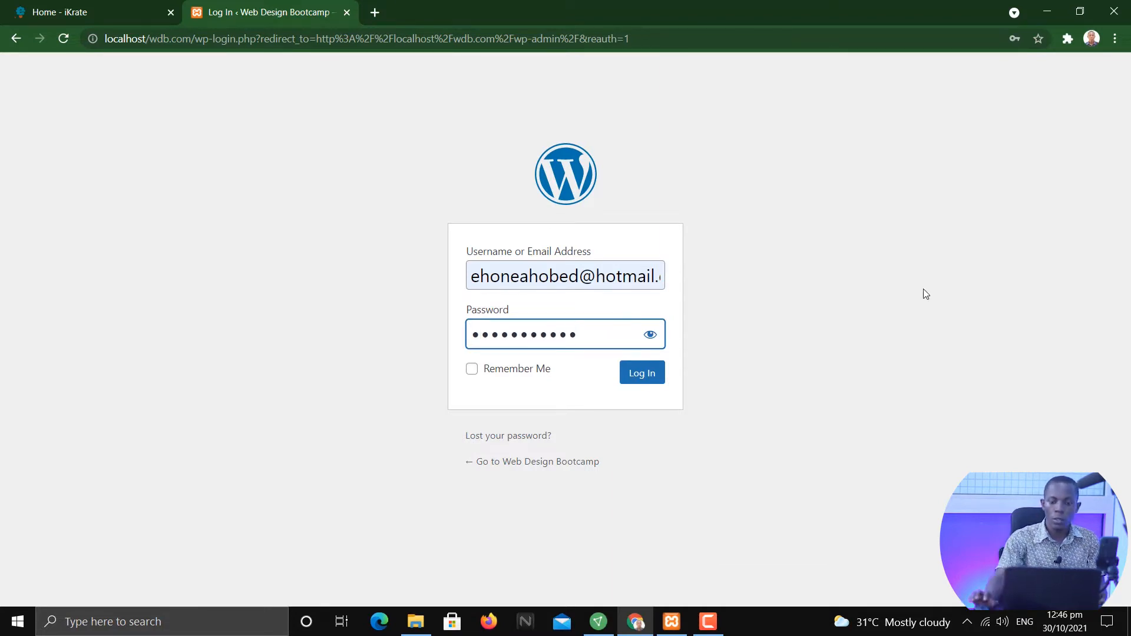
{"action": "left_click", "coordinate": [657, 380]}
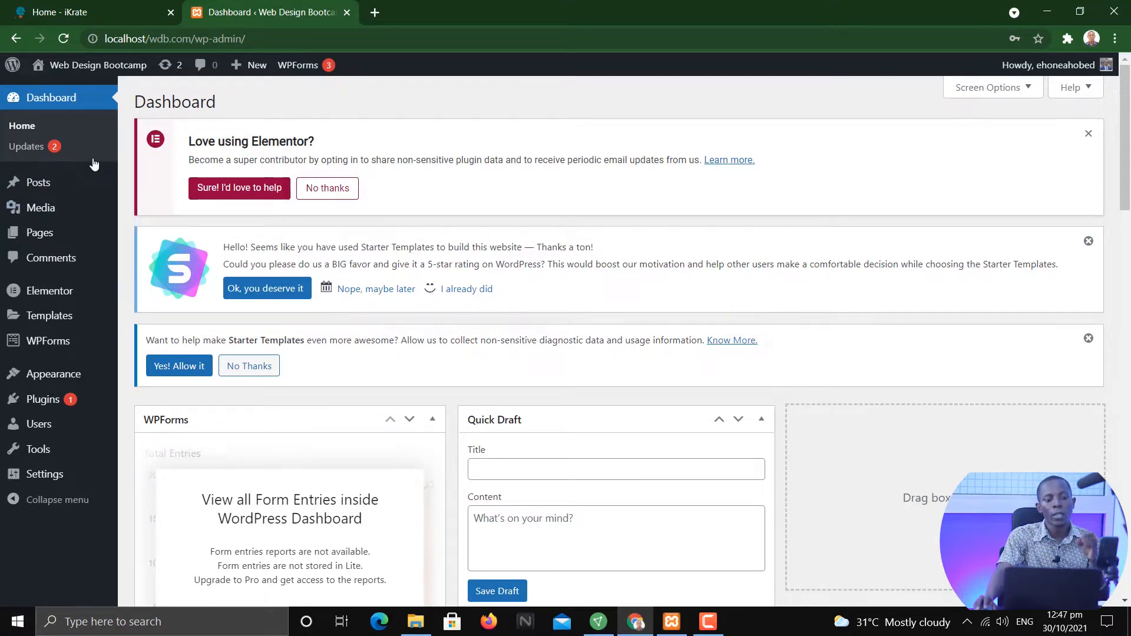
- Open the list of installed plugins and look through the Elementor, Starter Templates and WPForms Lite entries
{"action": "mouse_move", "coordinate": [111, 186]}
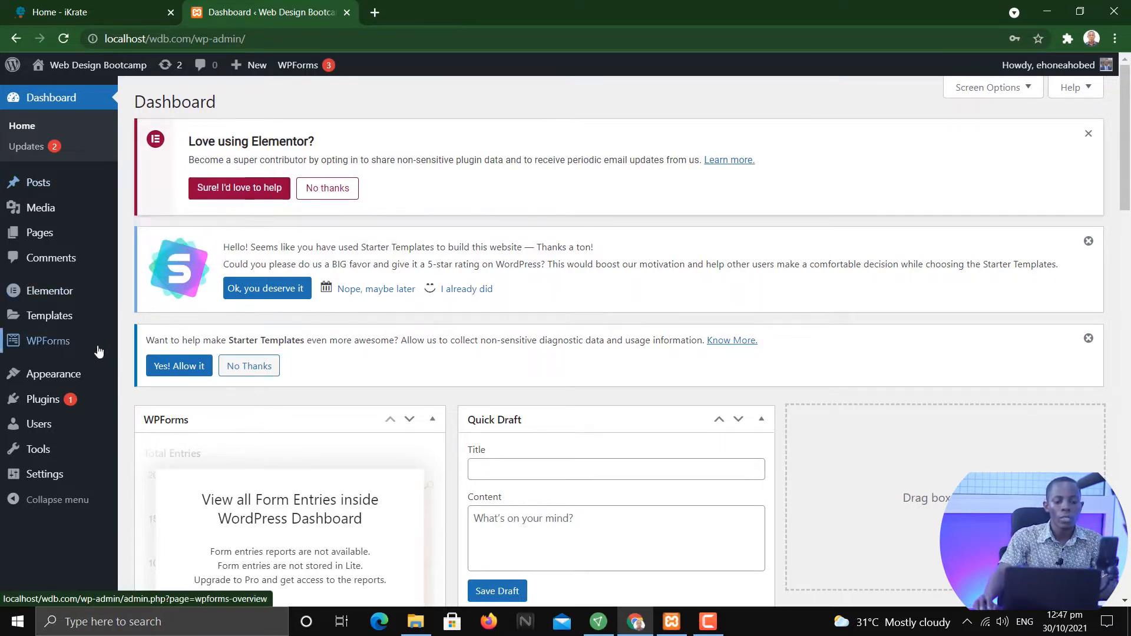
{"action": "mouse_move", "coordinate": [53, 408]}
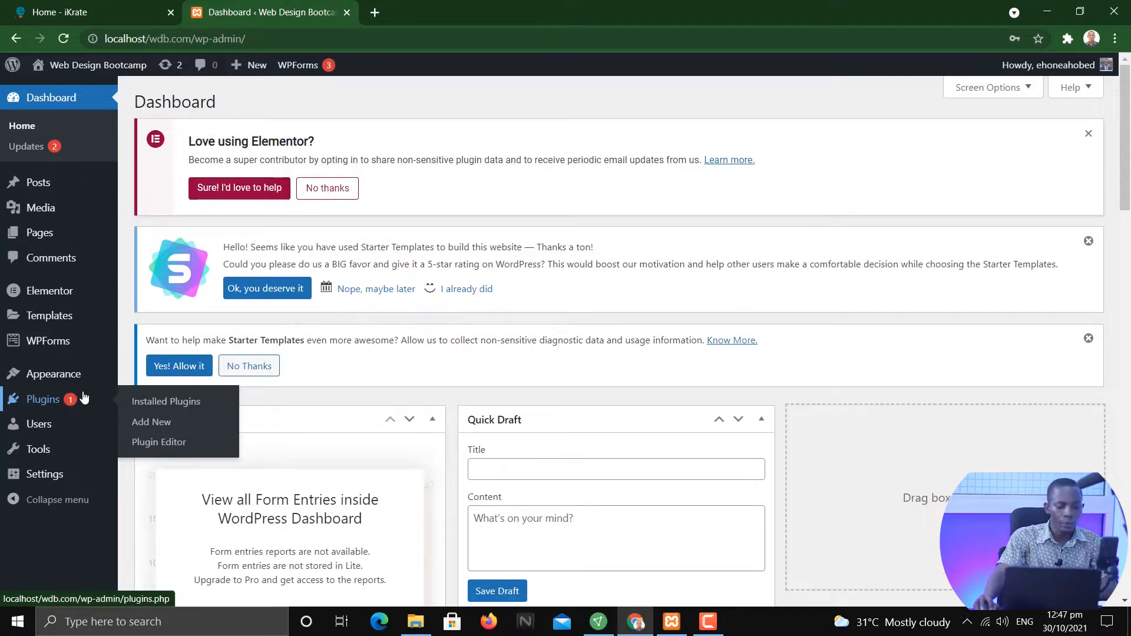
{"action": "left_click", "coordinate": [66, 405]}
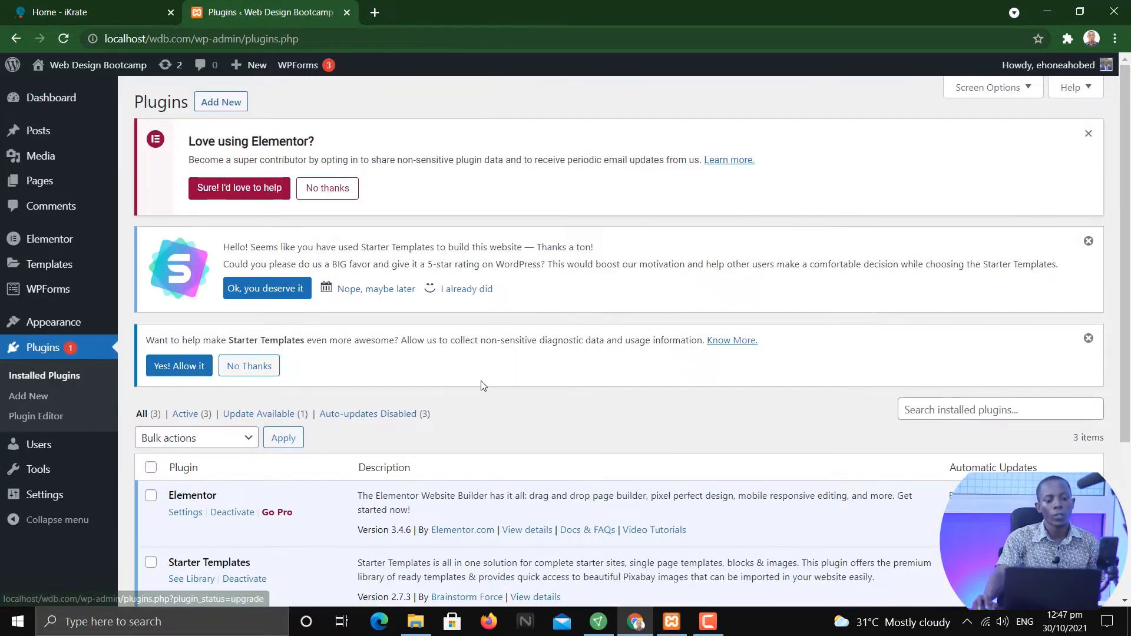
{"action": "scroll", "coordinate": [484, 386], "scroll_direction": "down", "scroll_amount": 3}
{"action": "scroll", "coordinate": [488, 390], "scroll_direction": "down", "scroll_amount": 2}
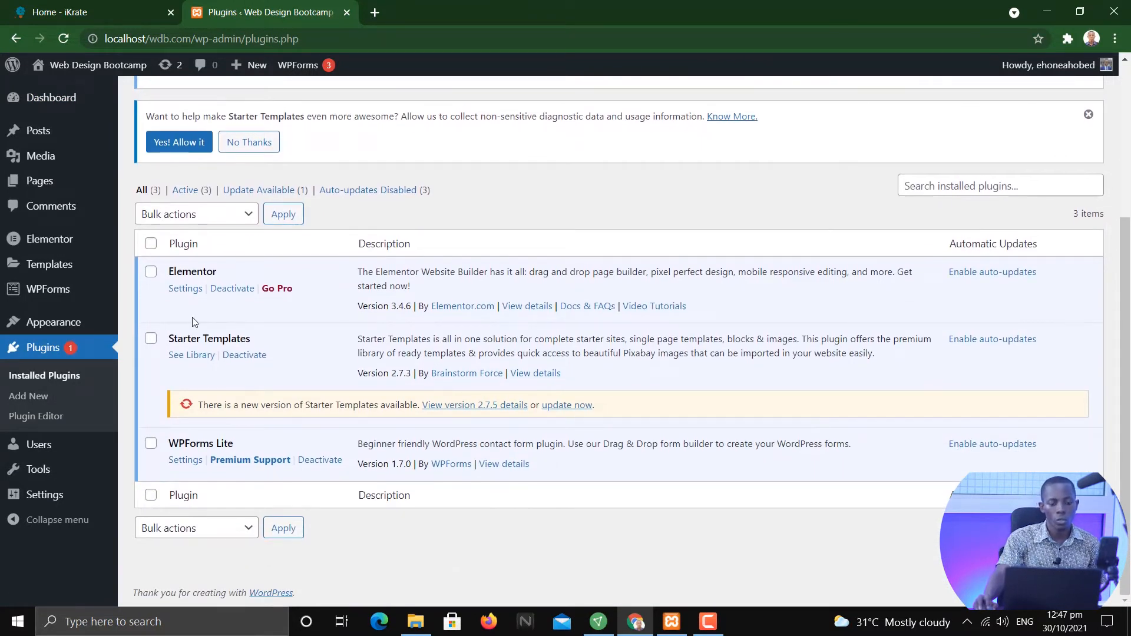
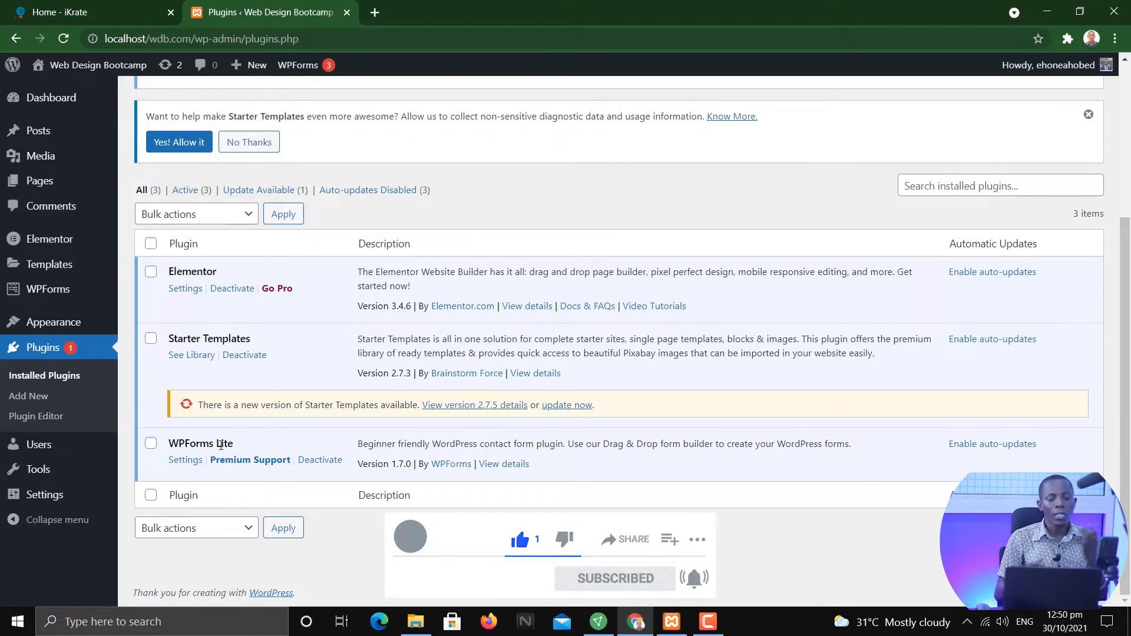
{"action": "scroll", "coordinate": [430, 319], "scroll_direction": "up", "scroll_amount": 4}
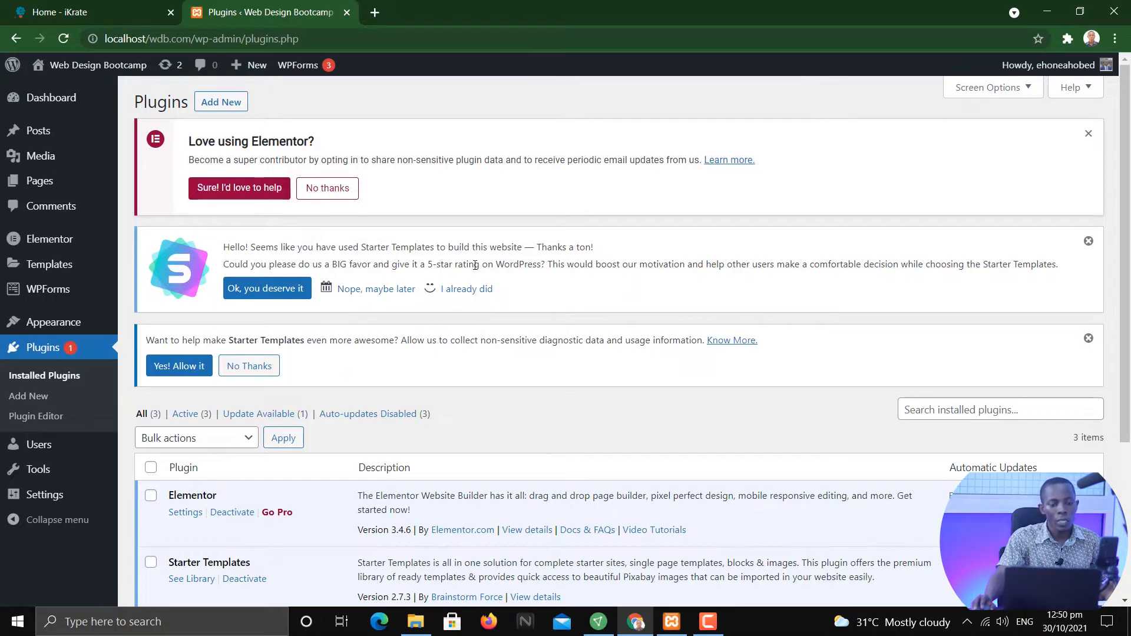
{"action": "scroll", "coordinate": [475, 265], "scroll_direction": "down", "scroll_amount": 3}
{"action": "scroll", "coordinate": [485, 273], "scroll_direction": "up", "scroll_amount": 3}
{"action": "scroll", "coordinate": [470, 393], "scroll_direction": "down", "scroll_amount": 3}
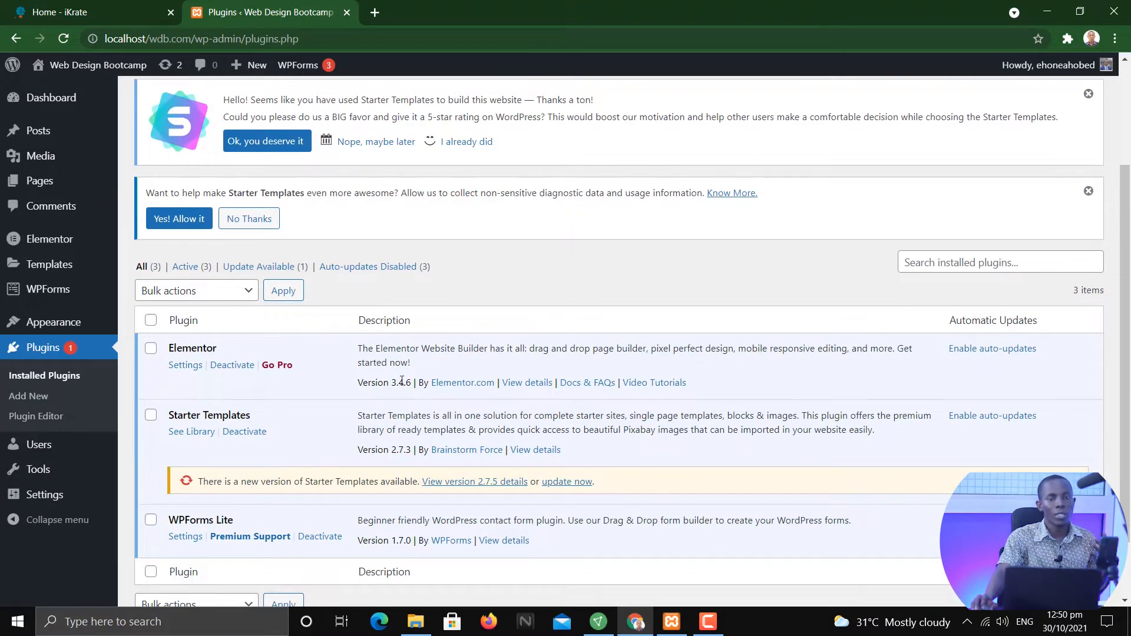
{"action": "scroll", "coordinate": [443, 356], "scroll_direction": "up", "scroll_amount": 3}
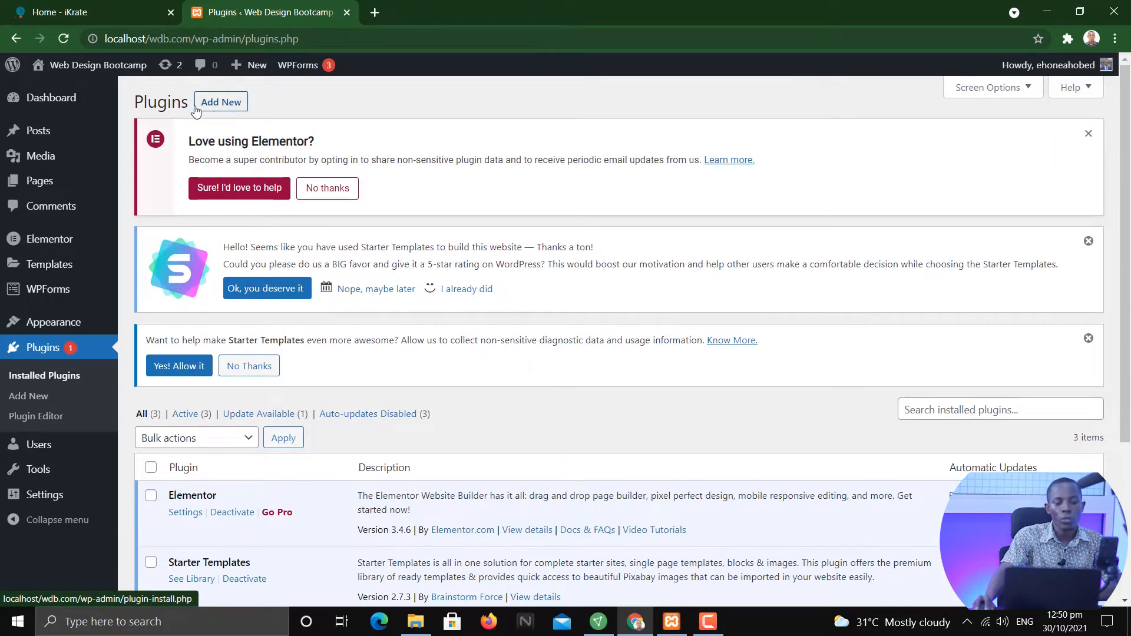
- Open the page for adding new plugins and browse the featured plugins
{"action": "left_click", "coordinate": [228, 107]}
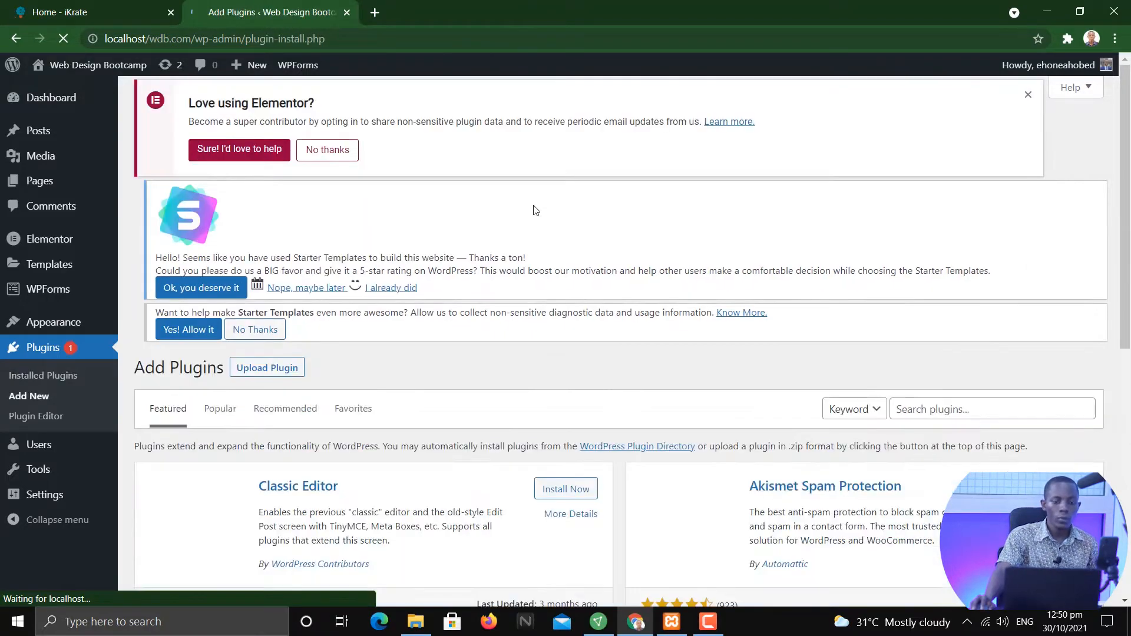
{"action": "scroll", "coordinate": [687, 337], "scroll_direction": "down", "scroll_amount": 15}
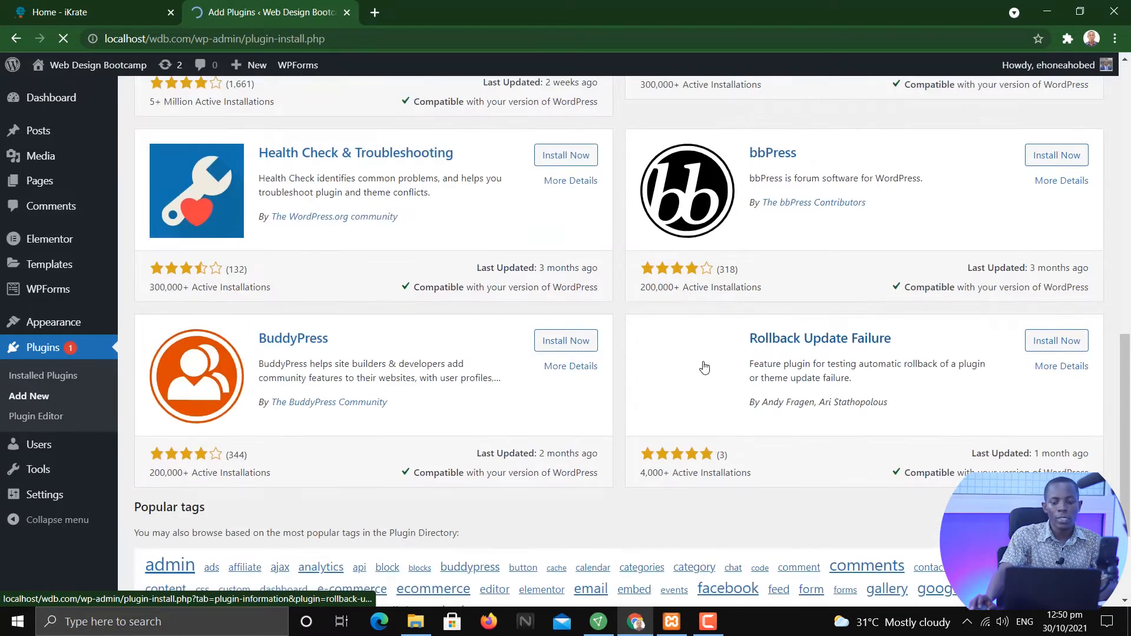
{"action": "scroll", "coordinate": [704, 352], "scroll_direction": "up", "scroll_amount": 6}
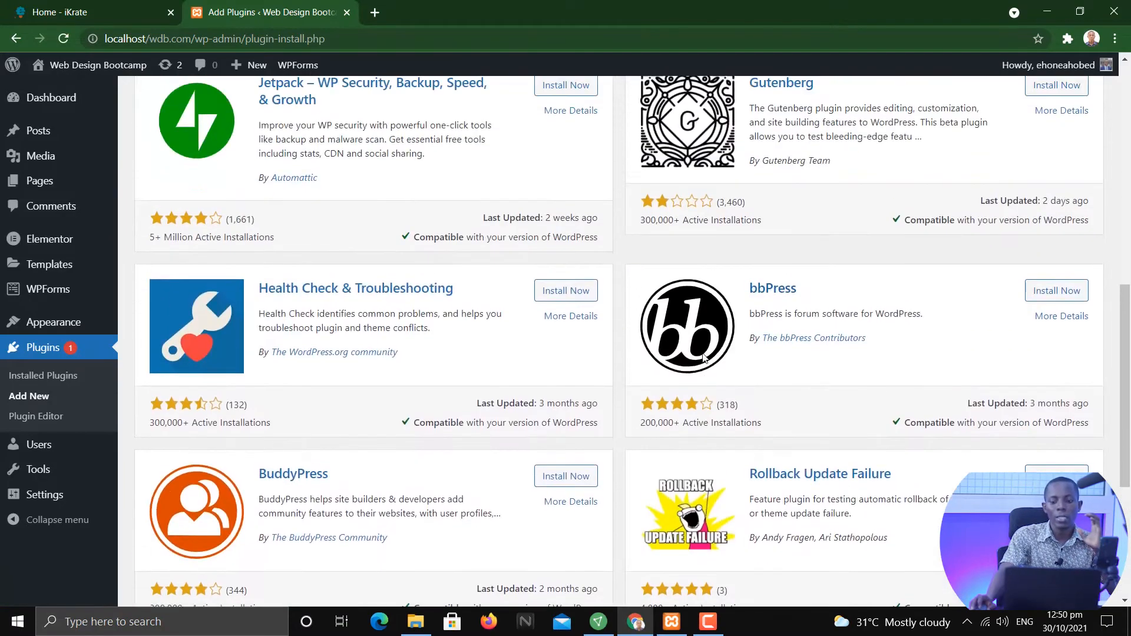
{"action": "scroll", "coordinate": [703, 357], "scroll_direction": "up", "scroll_amount": 7}
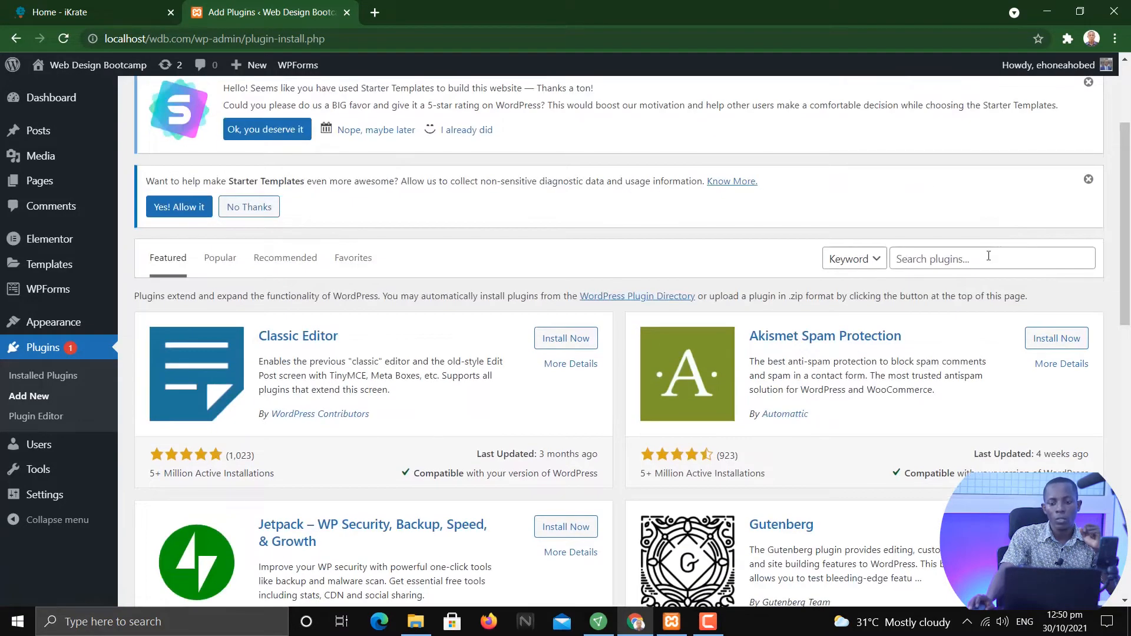
- Search the plugin directory for "form" and bring the first matching plugins into view
{"action": "left_click", "coordinate": [973, 258]}
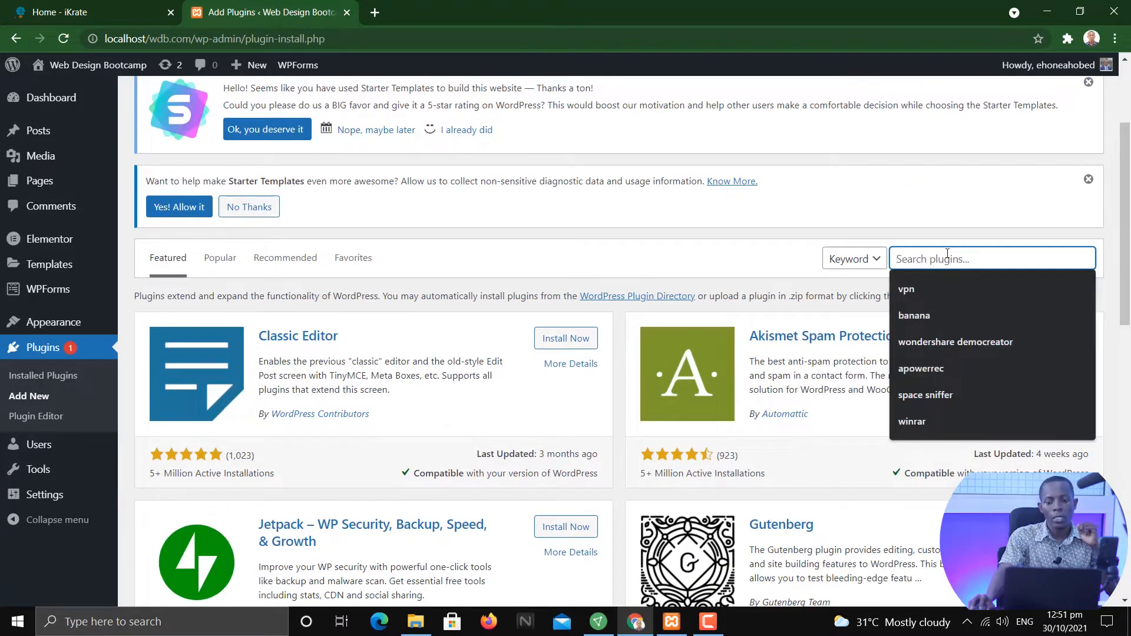
{"action": "type", "text": "form"}
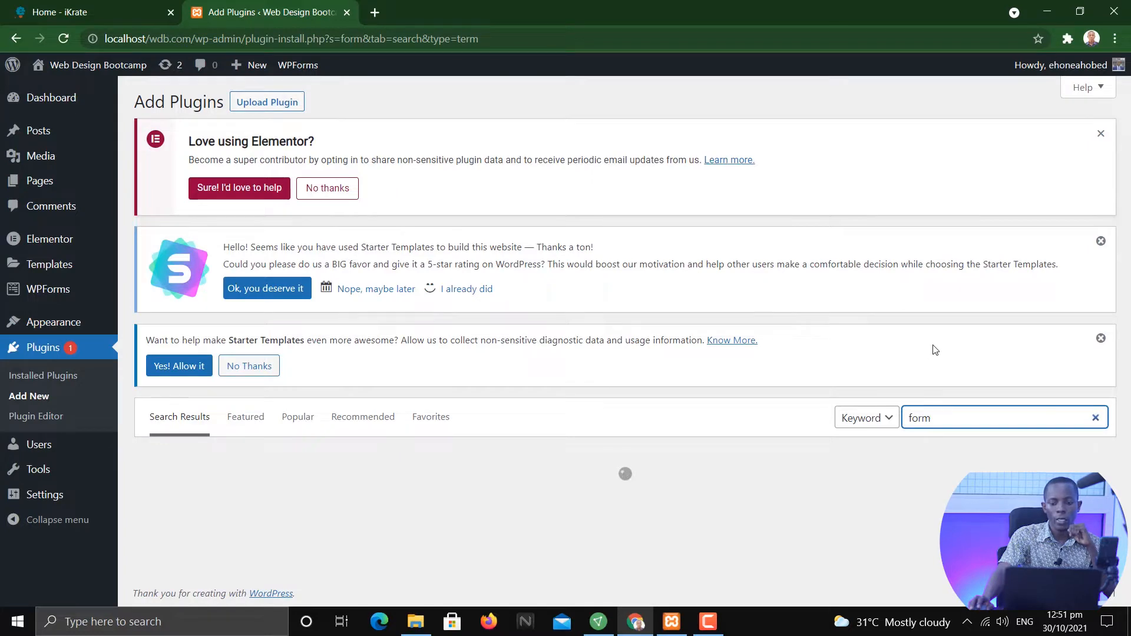
{"action": "scroll", "coordinate": [937, 348], "scroll_direction": "down", "scroll_amount": 2}
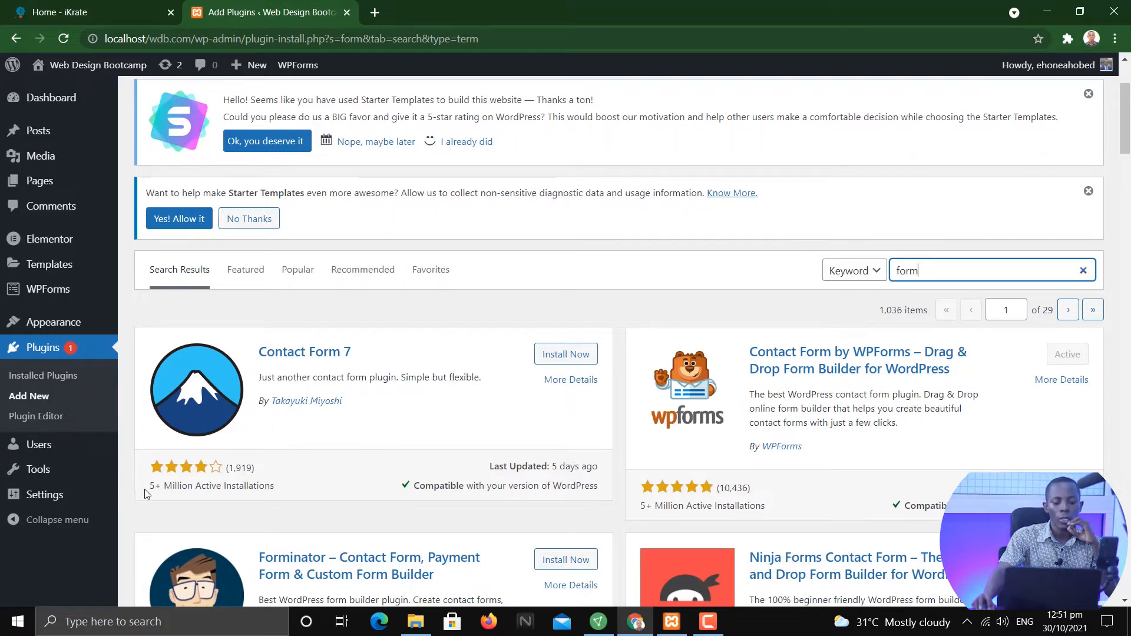
- Check Contact Form 7's active installations, last update date and compatibility with the installed WordPress version
{"action": "left_click_drag", "start_coordinate": [173, 493], "coordinate": [266, 493]}
{"action": "left_click", "coordinate": [236, 497]}
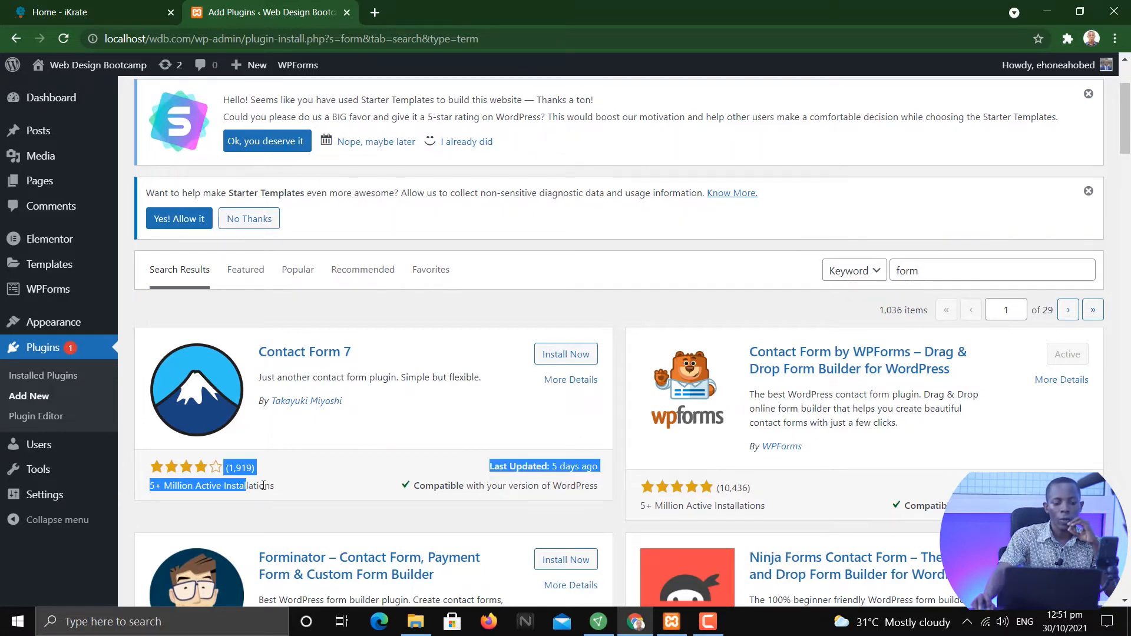
{"action": "left_click", "coordinate": [280, 488]}
{"action": "left_click_drag", "start_coordinate": [388, 490], "coordinate": [498, 503]}
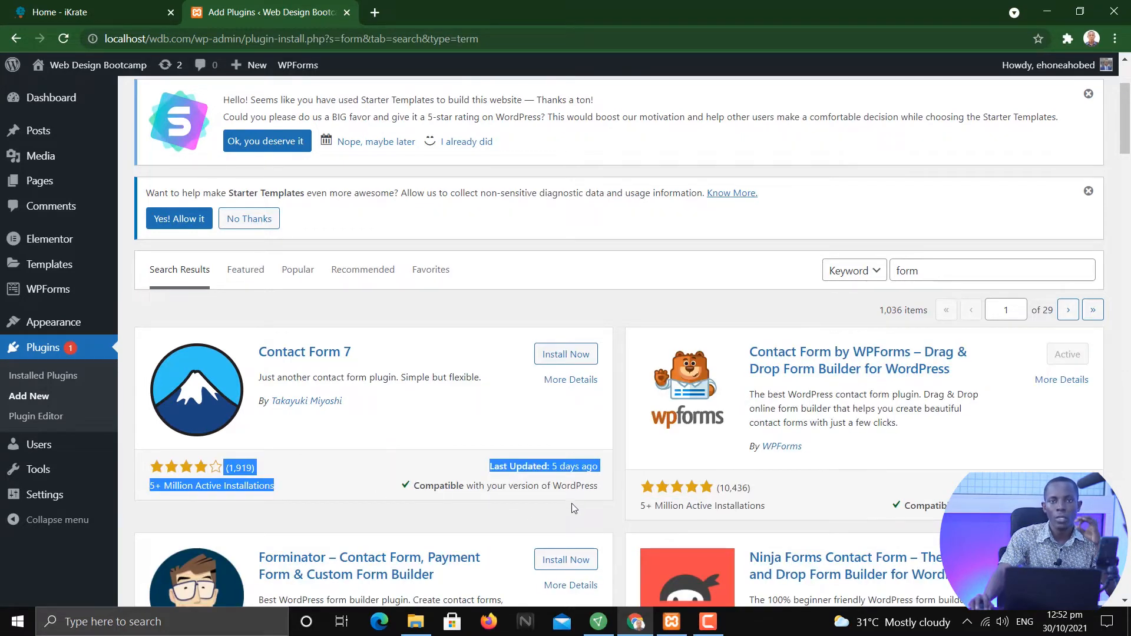
{"action": "left_click", "coordinate": [510, 470]}
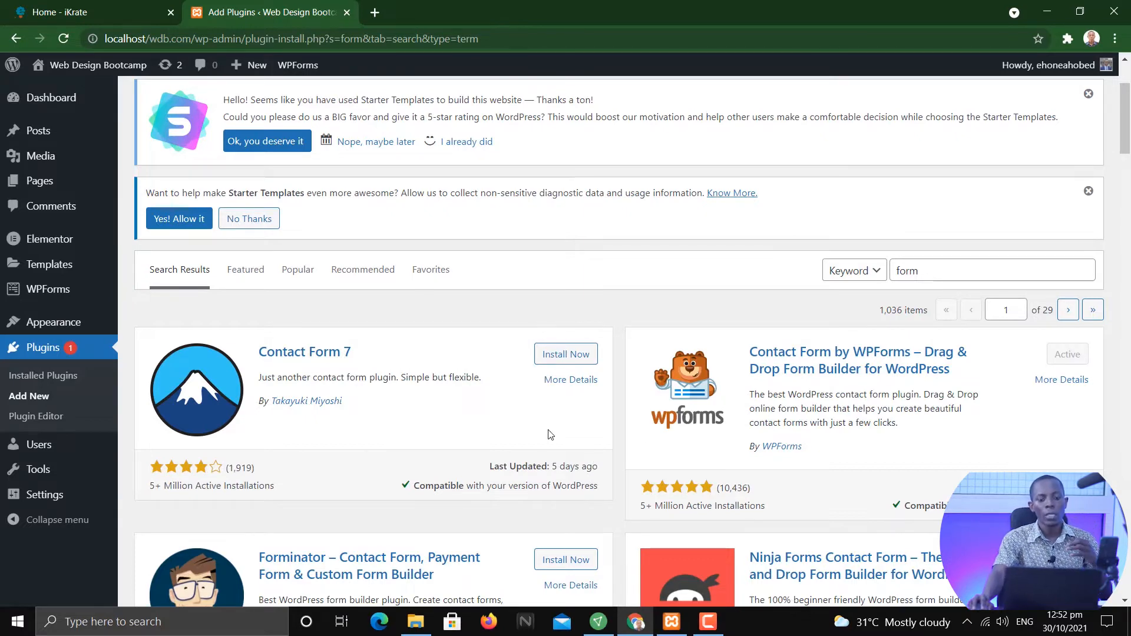
- Compare the other form plugins in the search results by description, rating, installations and compatibility
{"action": "scroll", "coordinate": [488, 420], "scroll_direction": "down", "scroll_amount": 1}
{"action": "scroll", "coordinate": [488, 420], "scroll_direction": "down", "scroll_amount": 2}
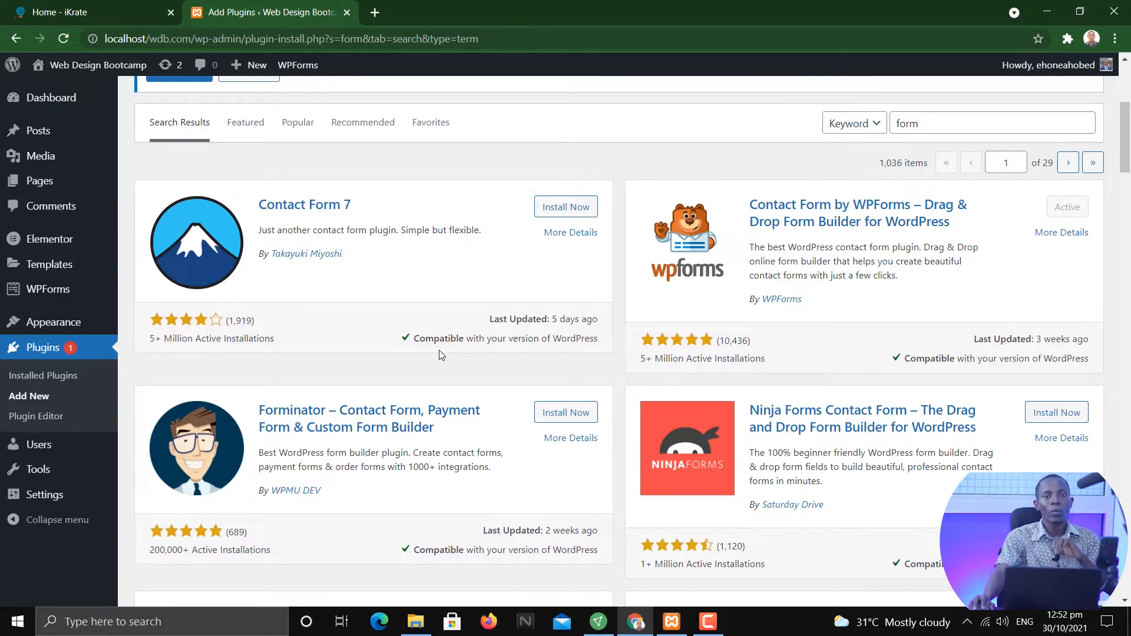
{"action": "scroll", "coordinate": [648, 347], "scroll_direction": "up", "scroll_amount": 2}
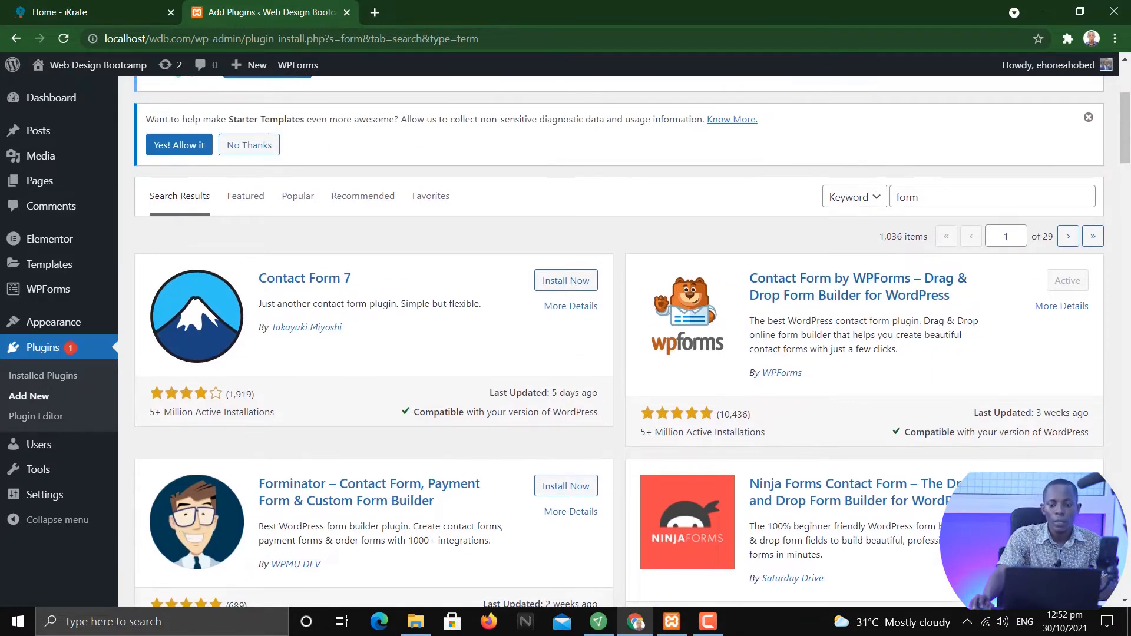
{"action": "scroll", "coordinate": [855, 330], "scroll_direction": "down", "scroll_amount": 2}
{"action": "scroll", "coordinate": [888, 338], "scroll_direction": "down", "scroll_amount": 2}
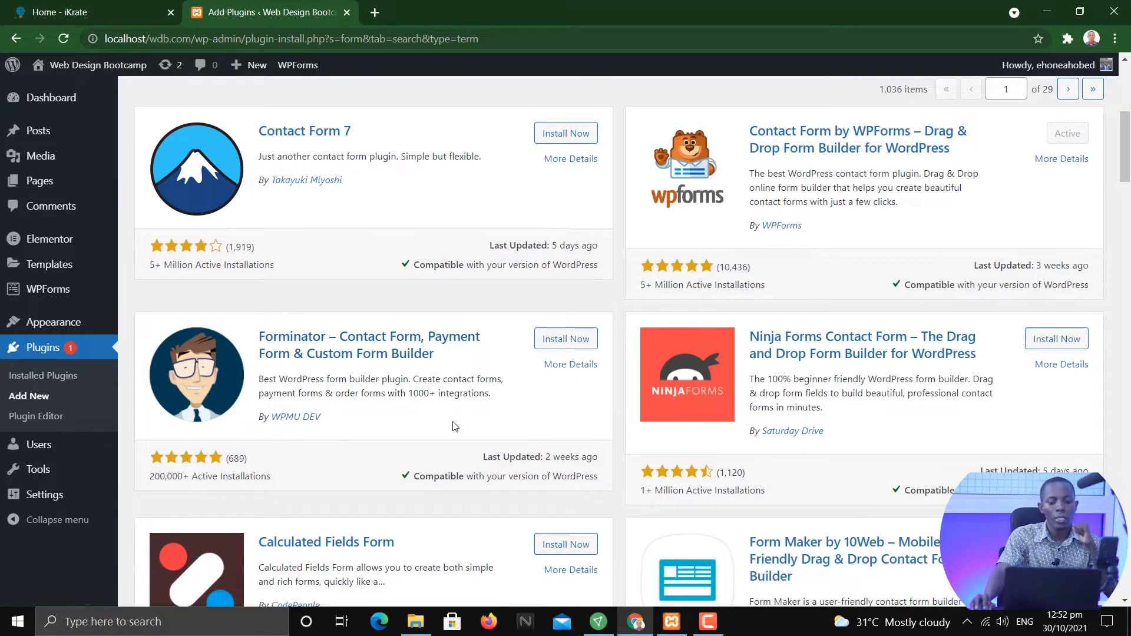
{"action": "scroll", "coordinate": [489, 412], "scroll_direction": "down", "scroll_amount": 2}
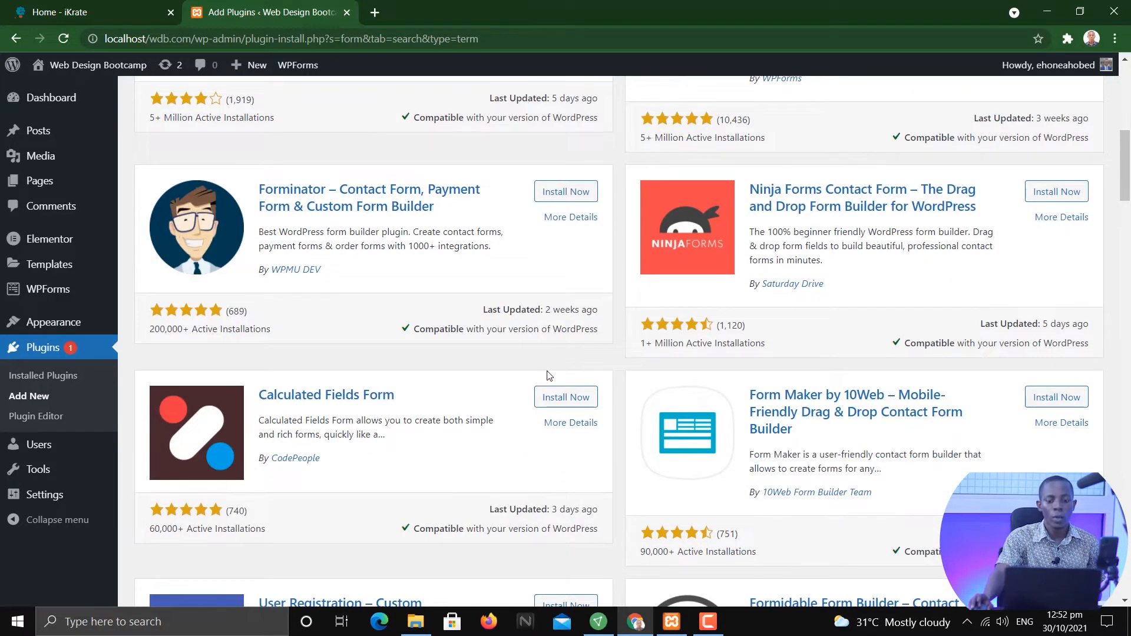
{"action": "scroll", "coordinate": [548, 377], "scroll_direction": "up", "scroll_amount": 4}
{"action": "scroll", "coordinate": [583, 363], "scroll_direction": "up", "scroll_amount": 2}
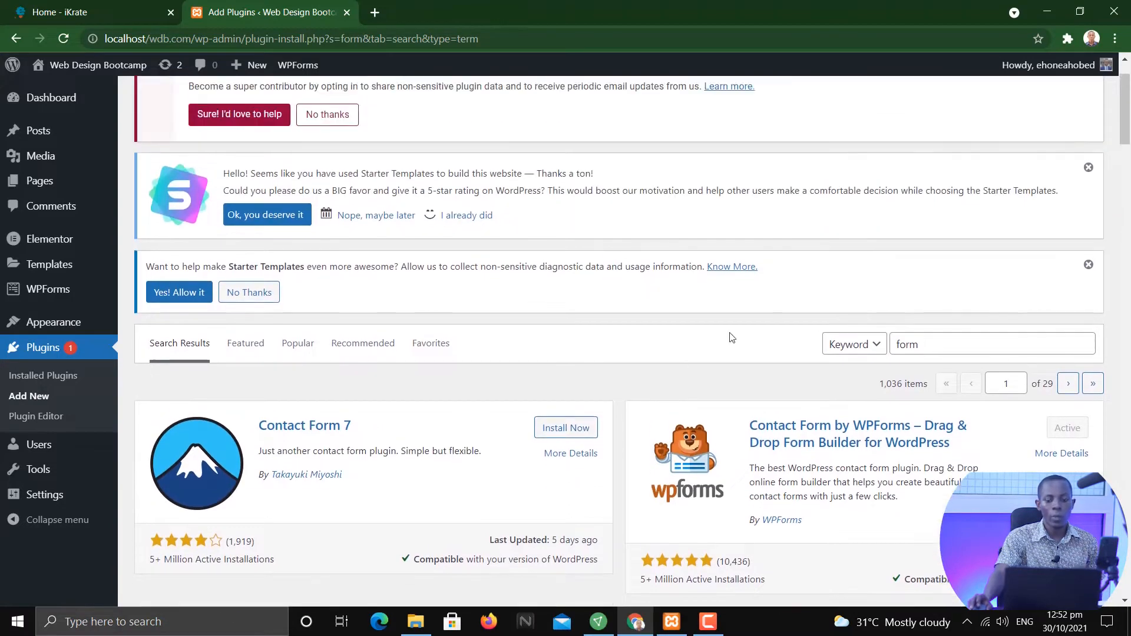
- Replace the plugin search term with "pop up" and look through the popup plugins found
{"action": "left_click", "coordinate": [911, 346]}
{"action": "double_click", "coordinate": [911, 346]}
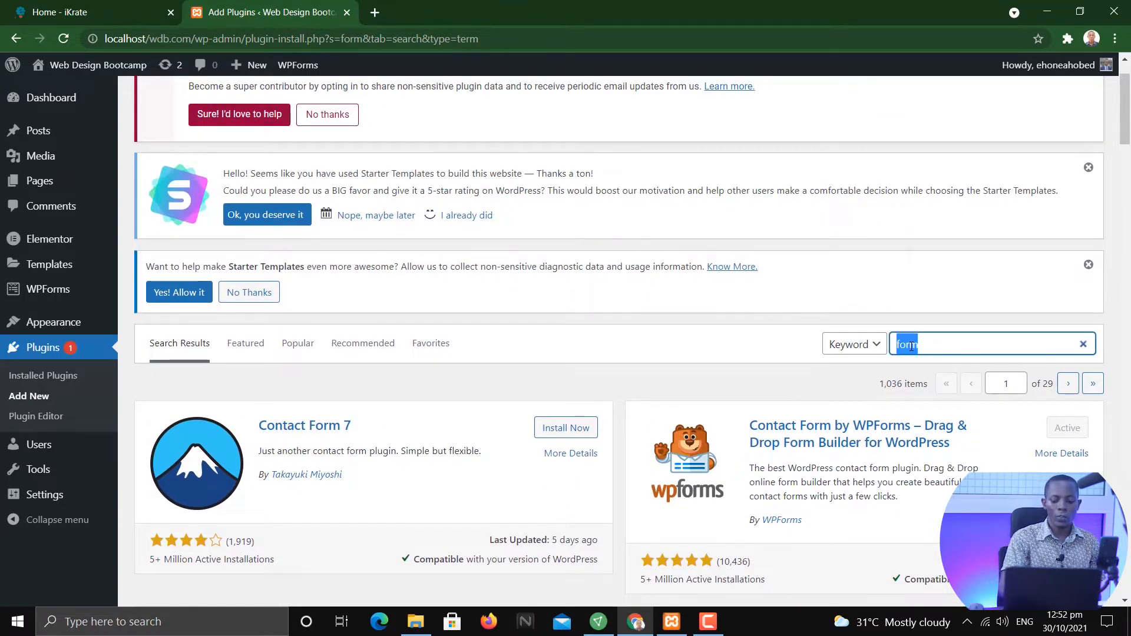
{"action": "key", "text": "BackSpace"}
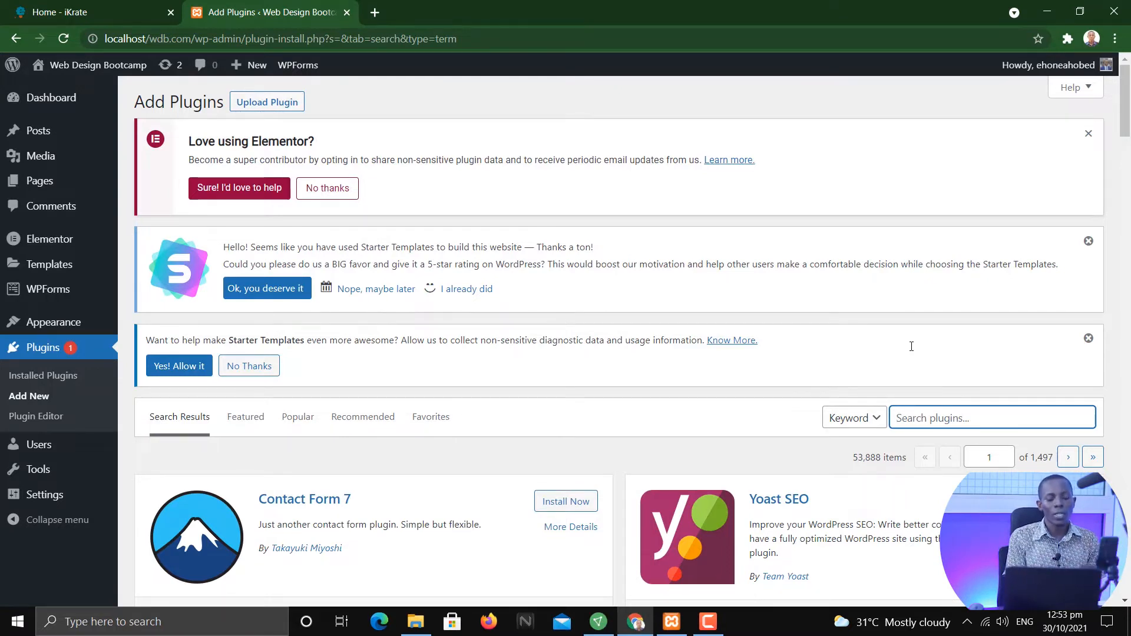
{"action": "type", "text": "pop"}
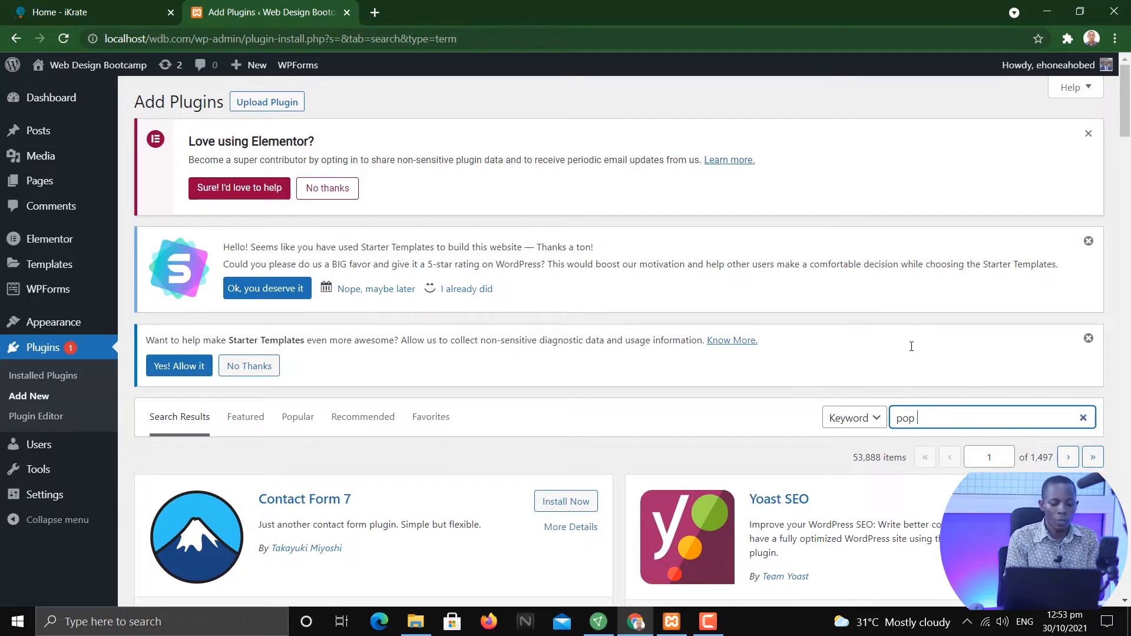
{"action": "type", "text": " up"}
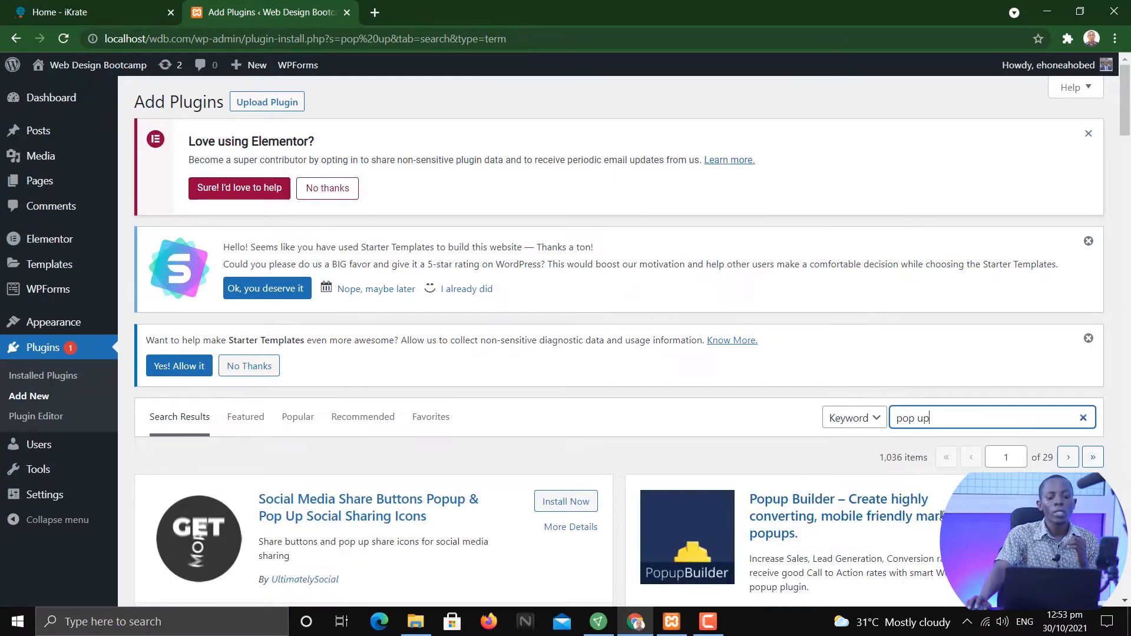
{"action": "scroll", "coordinate": [937, 540], "scroll_direction": "down", "scroll_amount": 2}
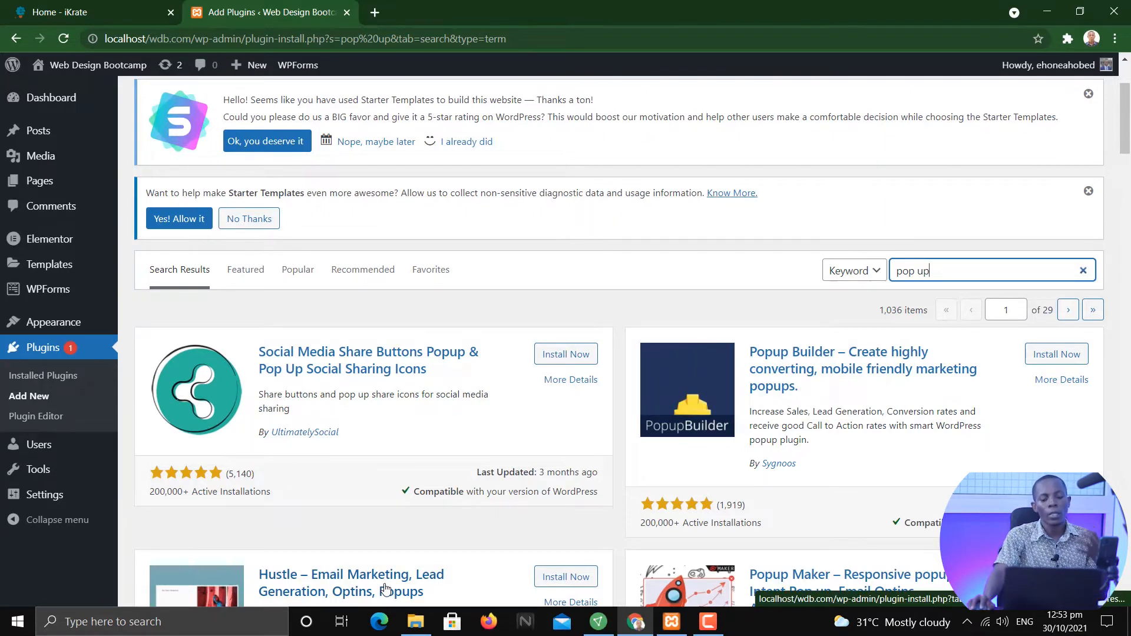
{"action": "scroll", "coordinate": [421, 479], "scroll_direction": "down", "scroll_amount": 3}
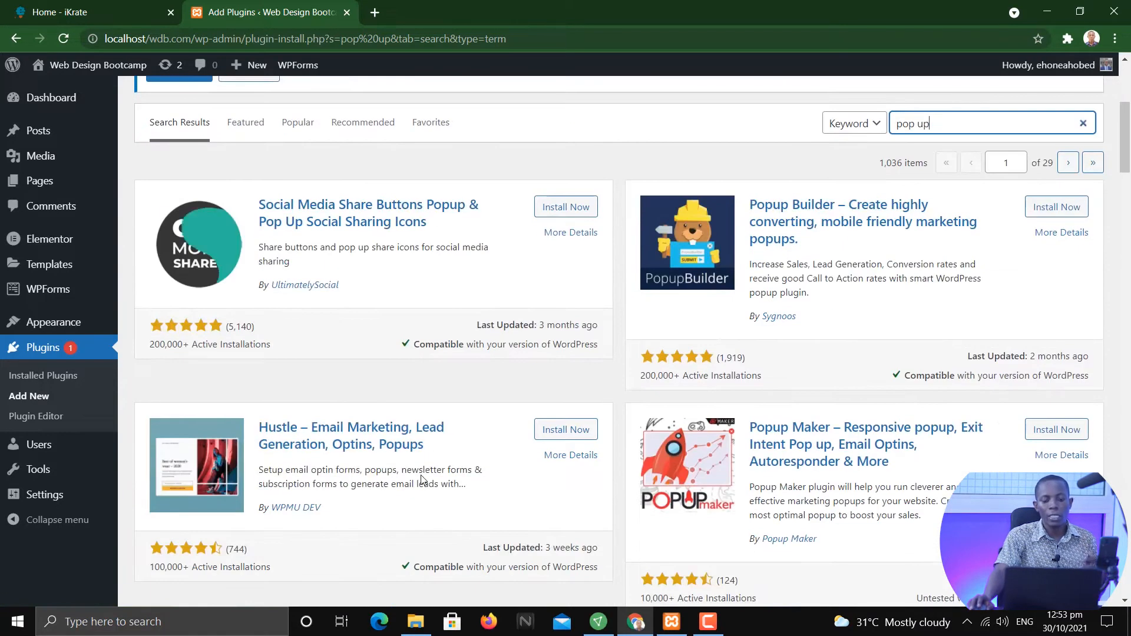
{"action": "scroll", "coordinate": [973, 334], "scroll_direction": "up", "scroll_amount": 4}
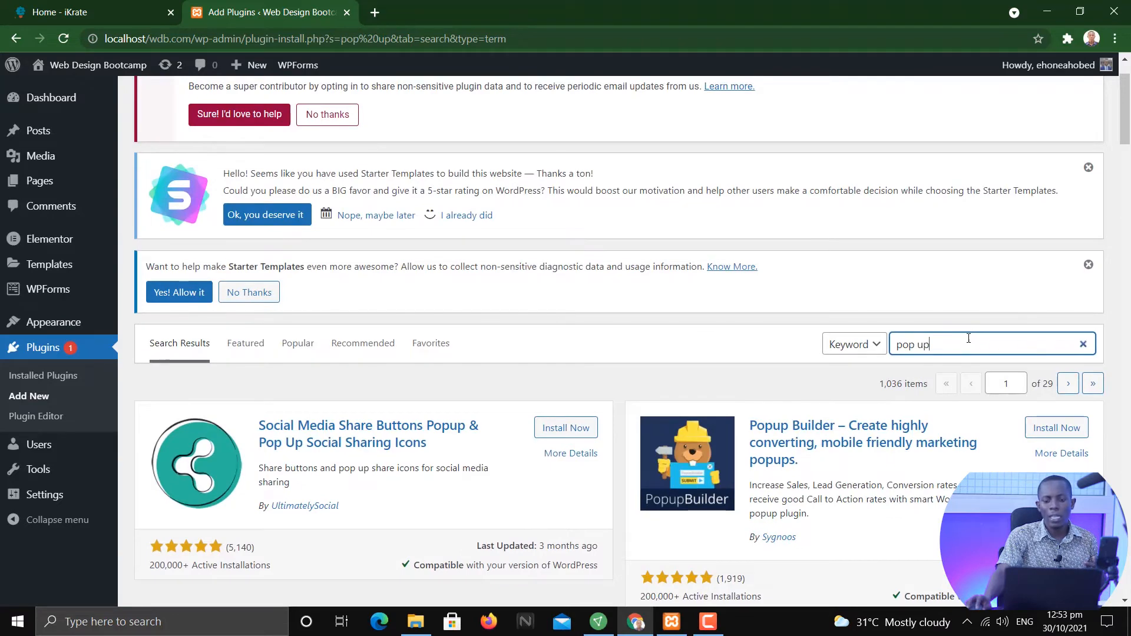
- Clear the plugin search term and look at the unfiltered plugin listing
{"action": "left_click_drag", "start_coordinate": [931, 345], "coordinate": [910, 346]}
{"action": "key", "text": "BackSpace"}
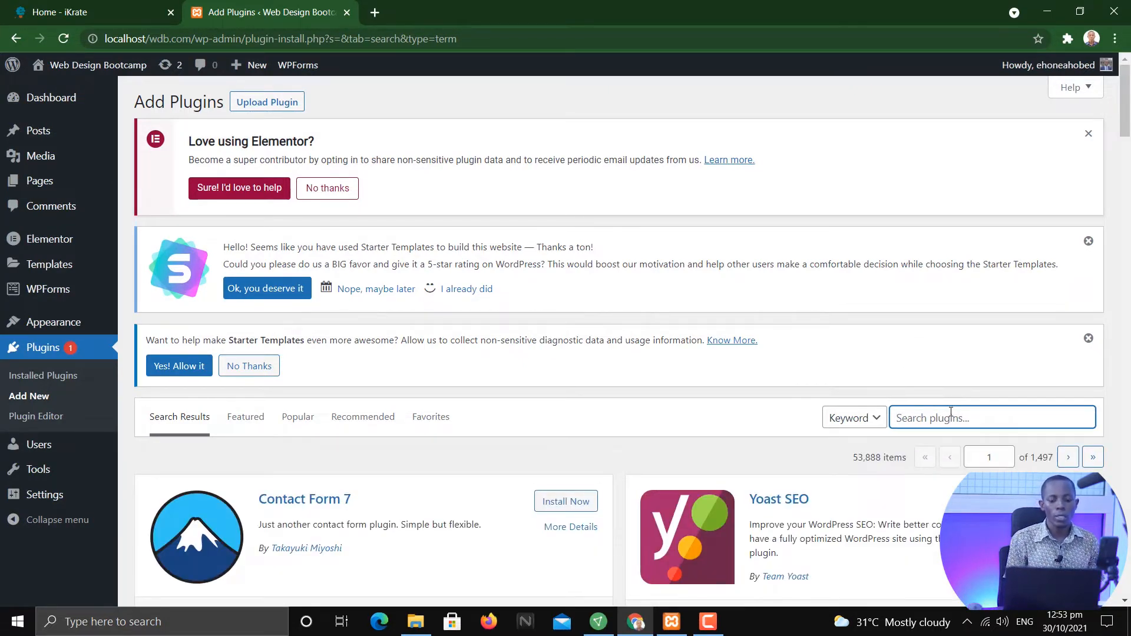
{"action": "scroll", "coordinate": [801, 408], "scroll_direction": "down", "scroll_amount": 3}
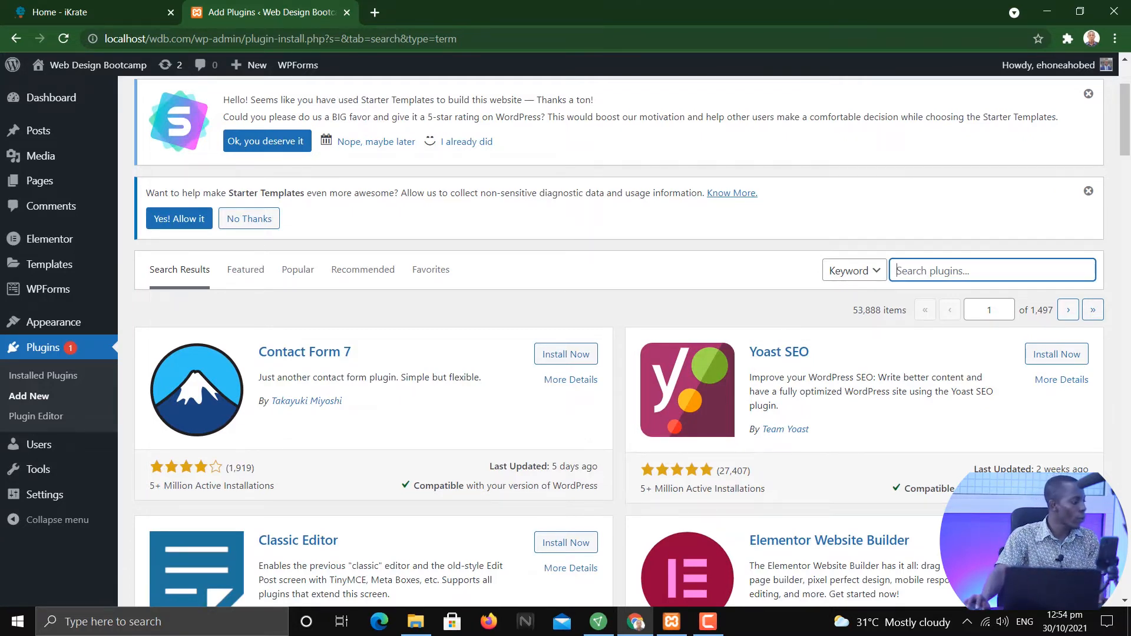
- Switch to File Explorer and open the htdocs folder inside xampp on the C: drive
{"action": "key", "text": "alt+Tab"}
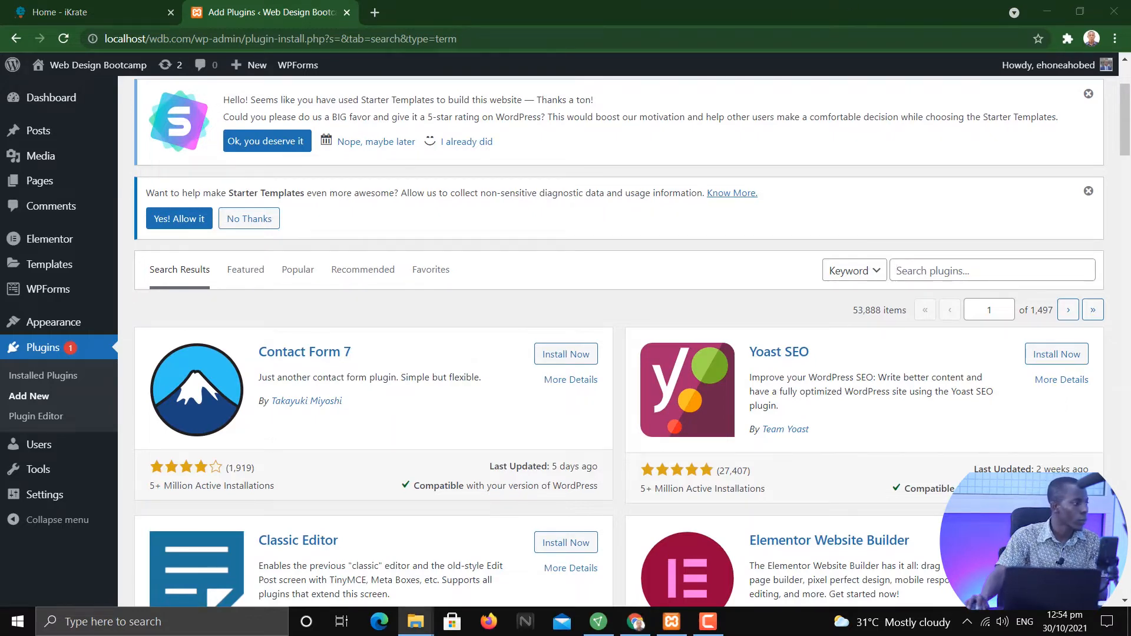
{"action": "left_click_drag", "start_coordinate": [1130, 71], "coordinate": [463, 100]}
{"action": "left_click", "coordinate": [236, 435]}
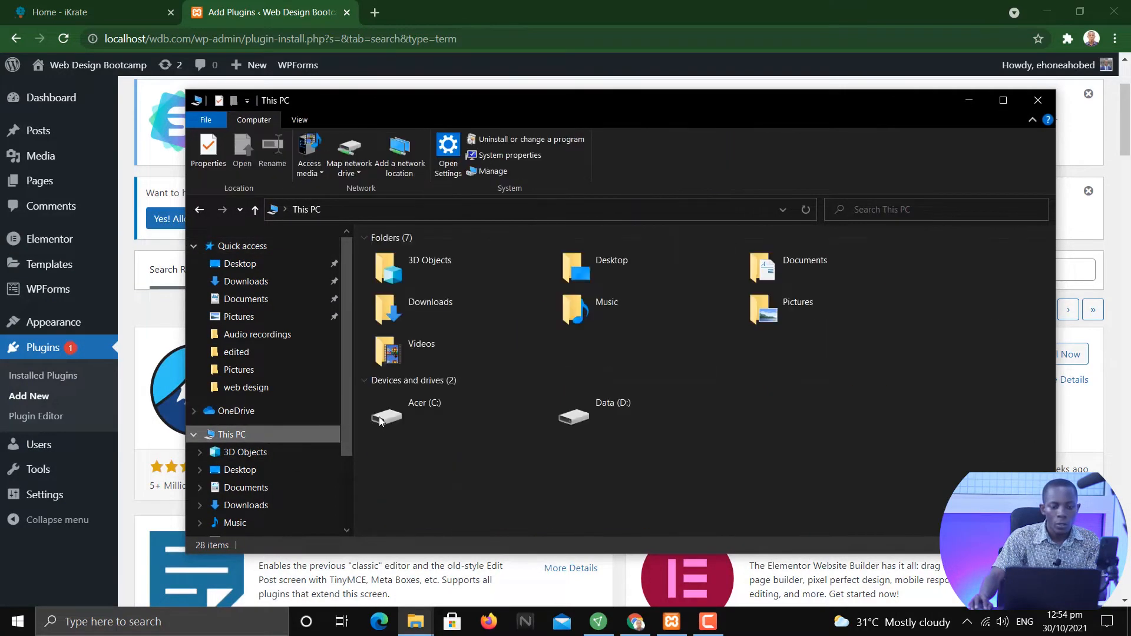
{"action": "double_click", "coordinate": [478, 413]}
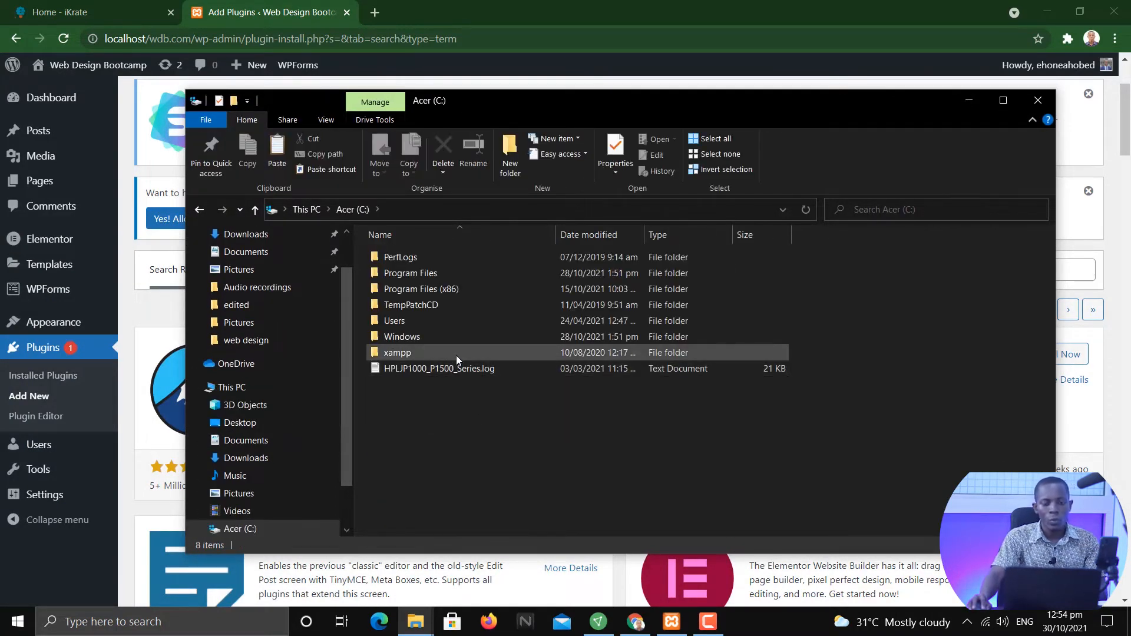
{"action": "left_click", "coordinate": [250, 388]}
{"action": "double_click", "coordinate": [433, 415]}
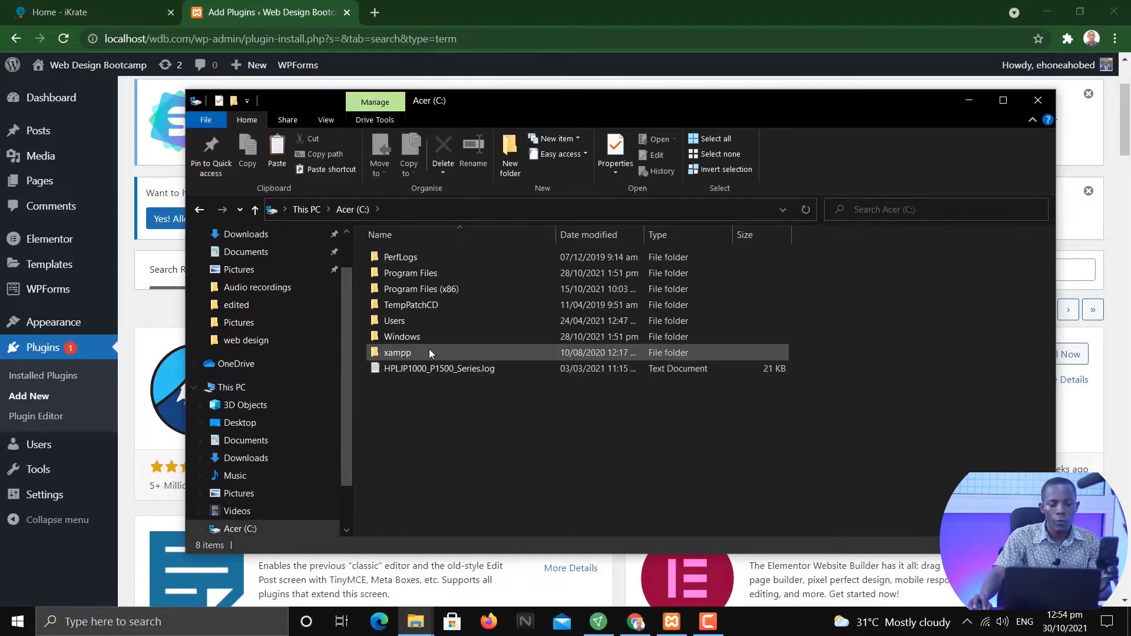
{"action": "double_click", "coordinate": [436, 356]}
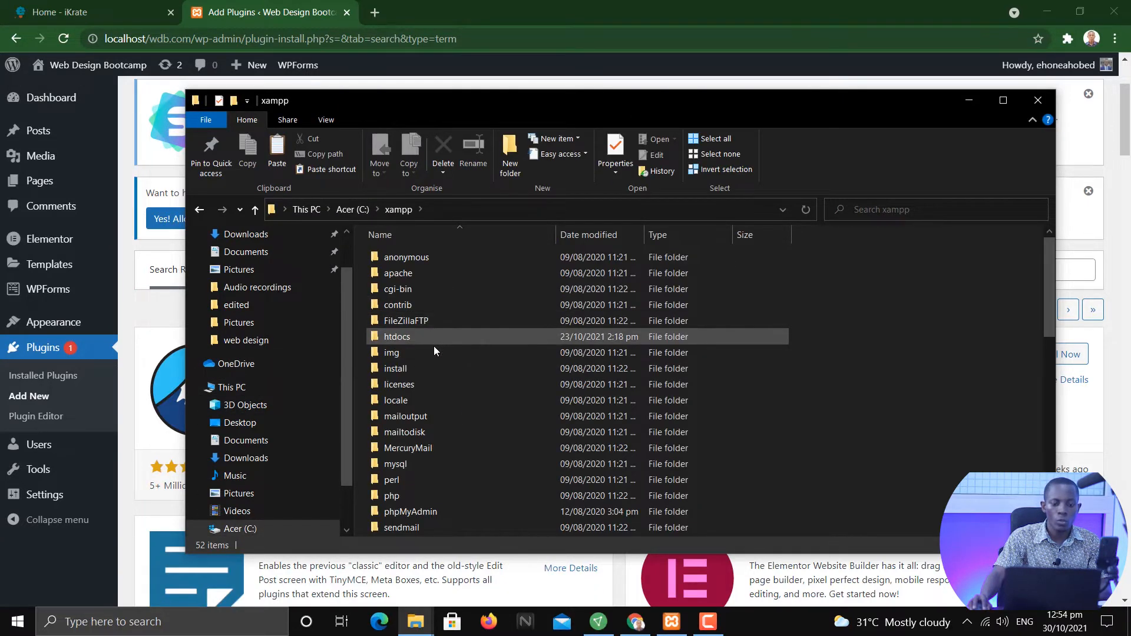
{"action": "double_click", "coordinate": [438, 342]}
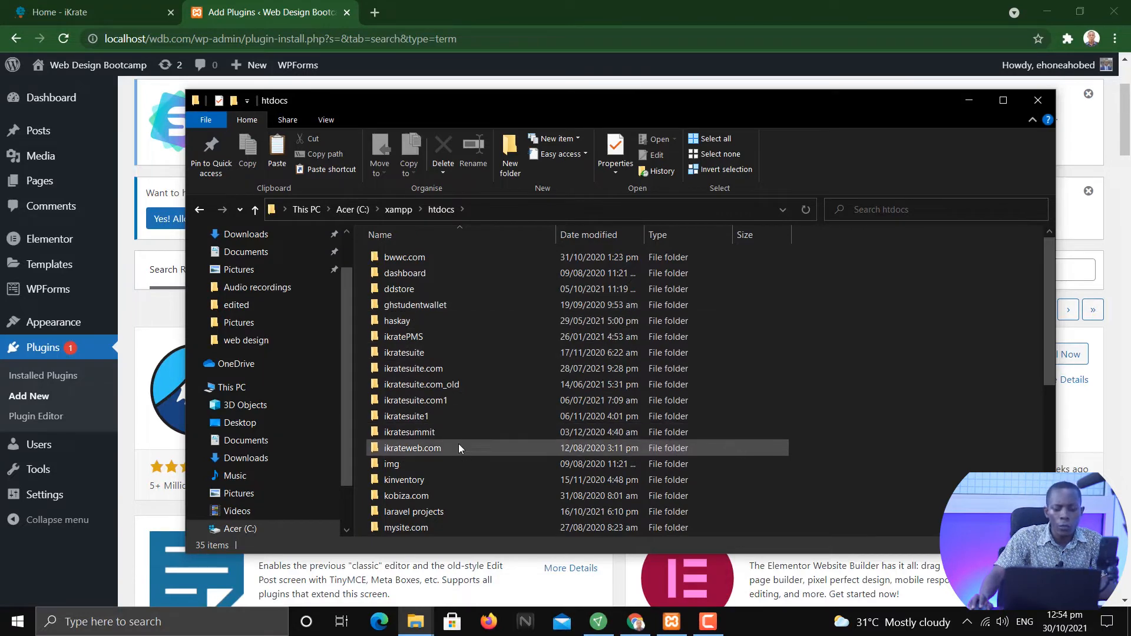
- Open the plugins folder under wp-content in the wdb.com site folder and look over its plugin folders
{"action": "scroll", "coordinate": [488, 484], "scroll_direction": "down", "scroll_amount": 1}
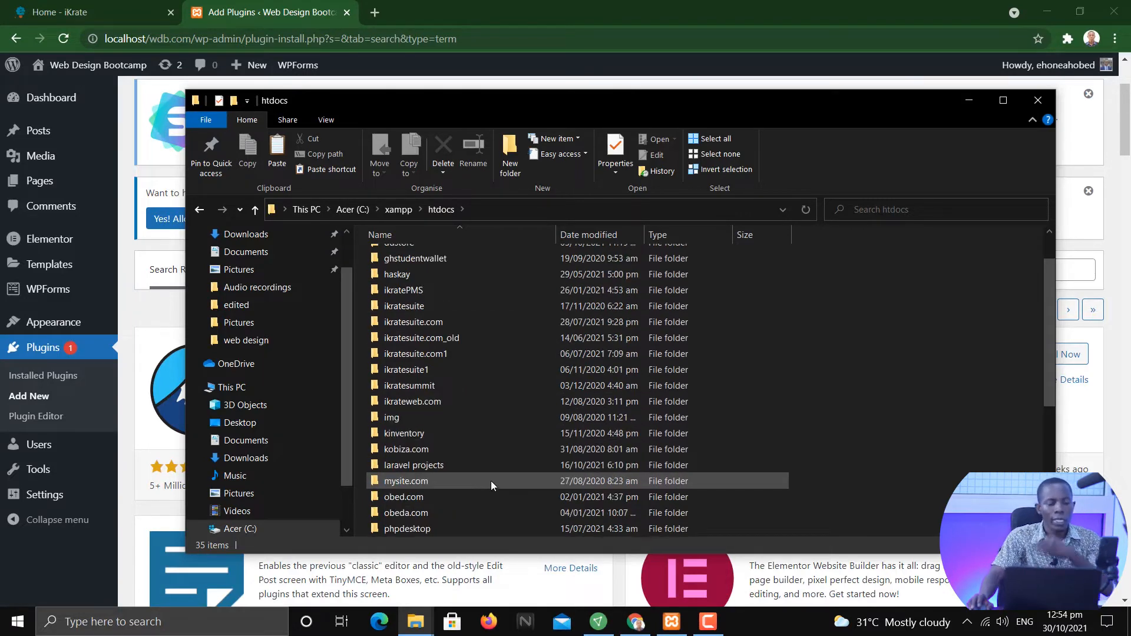
{"action": "scroll", "coordinate": [504, 472], "scroll_direction": "down", "scroll_amount": 1}
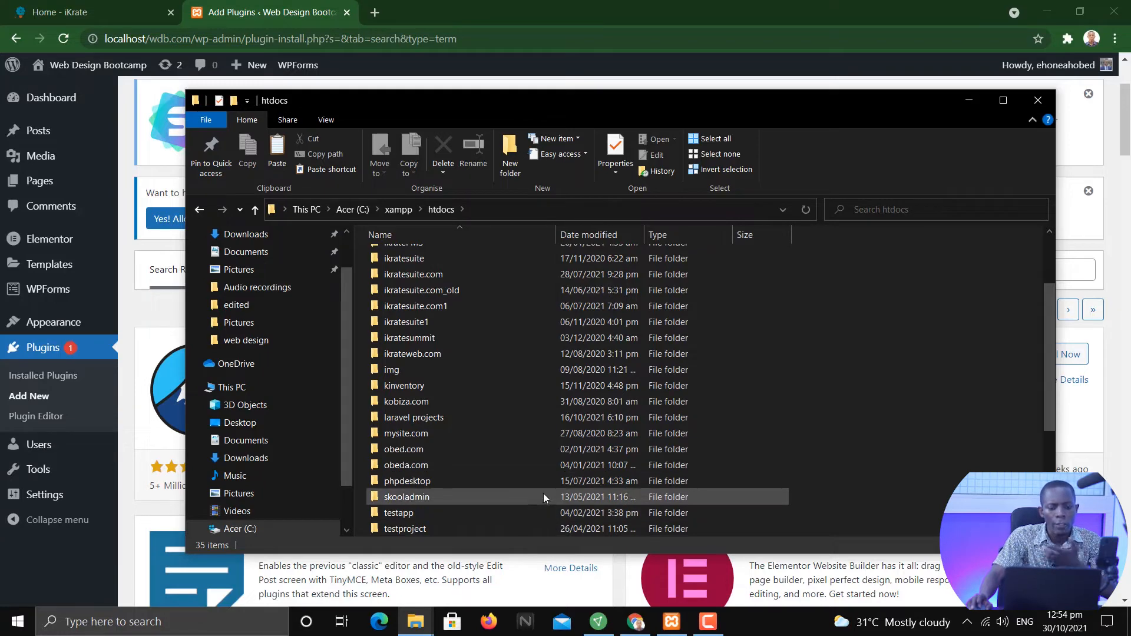
{"action": "scroll", "coordinate": [492, 448], "scroll_direction": "up", "scroll_amount": 1}
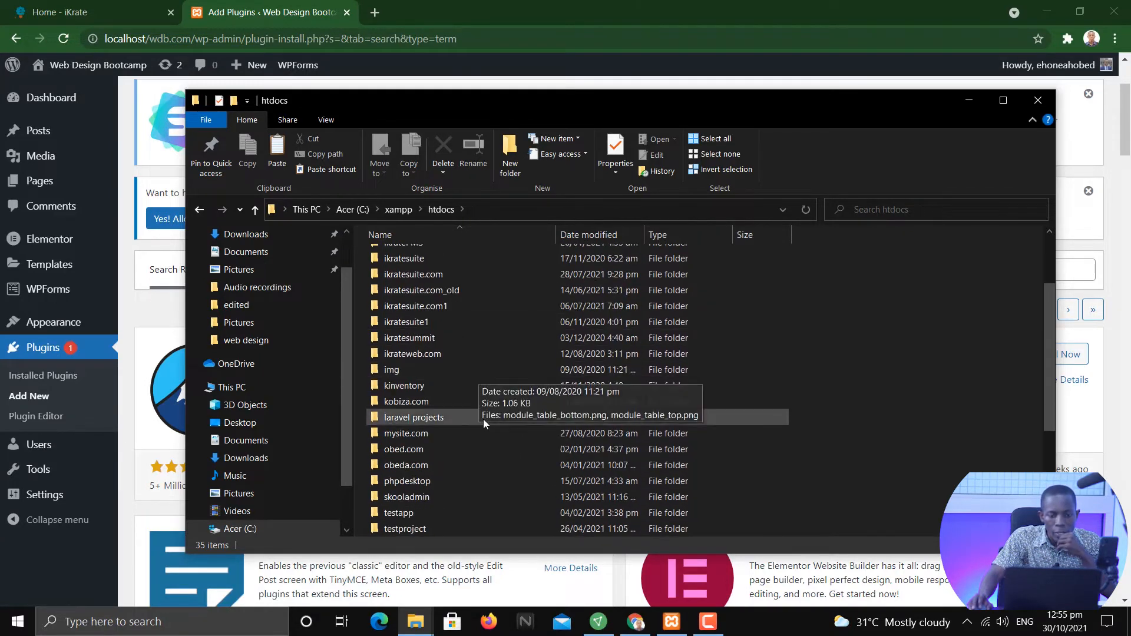
{"action": "scroll", "coordinate": [471, 479], "scroll_direction": "down", "scroll_amount": 2}
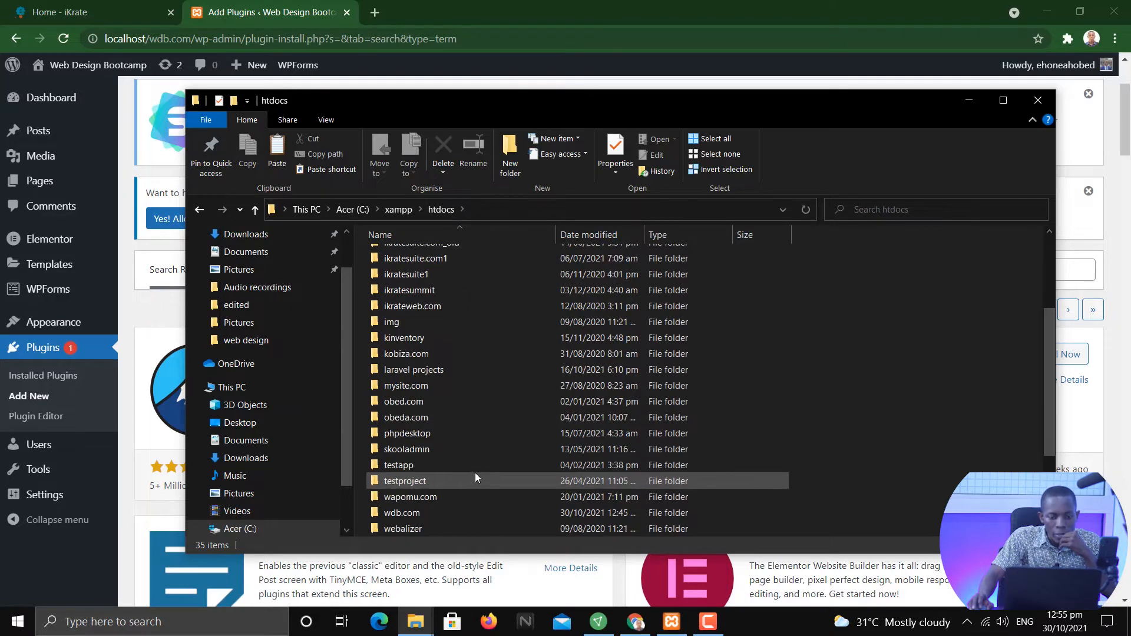
{"action": "double_click", "coordinate": [463, 509]}
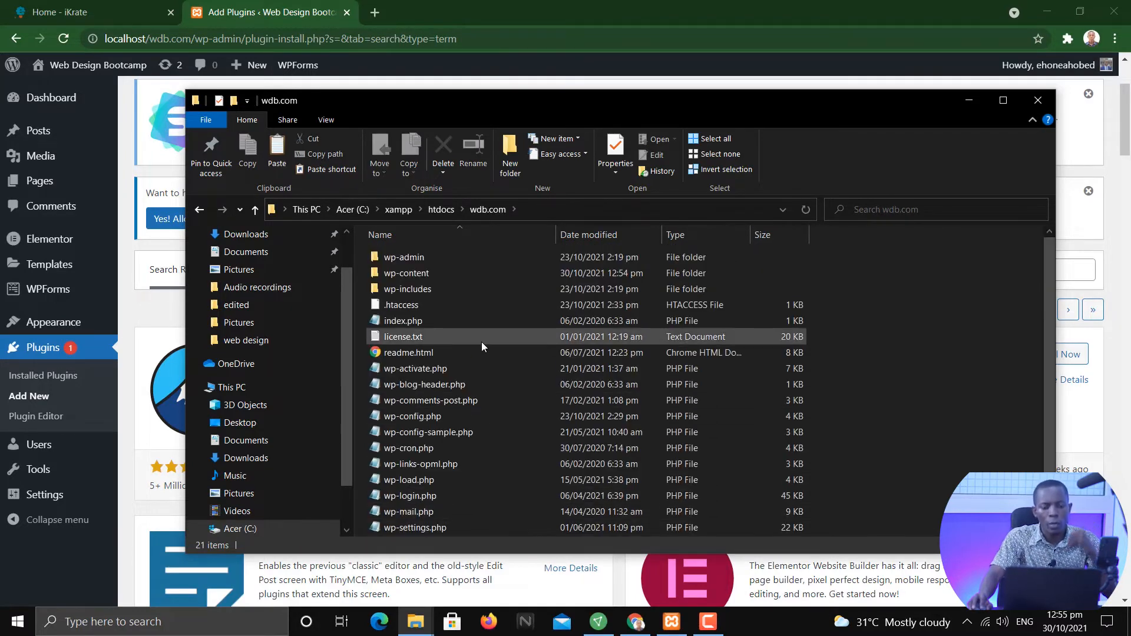
{"action": "double_click", "coordinate": [467, 275]}
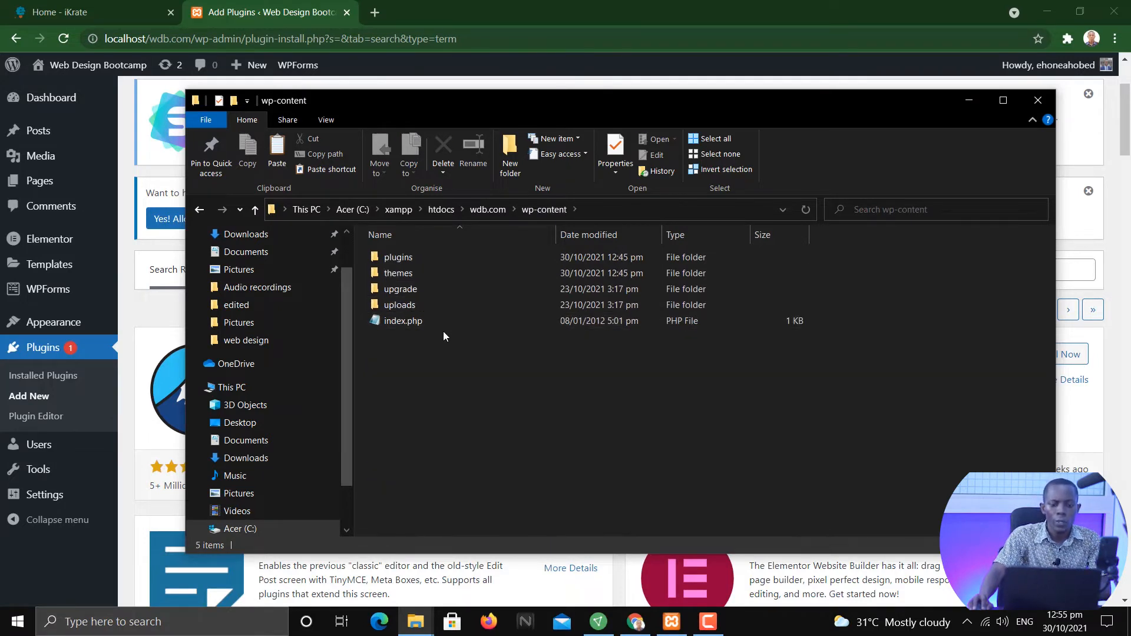
{"action": "double_click", "coordinate": [439, 259]}
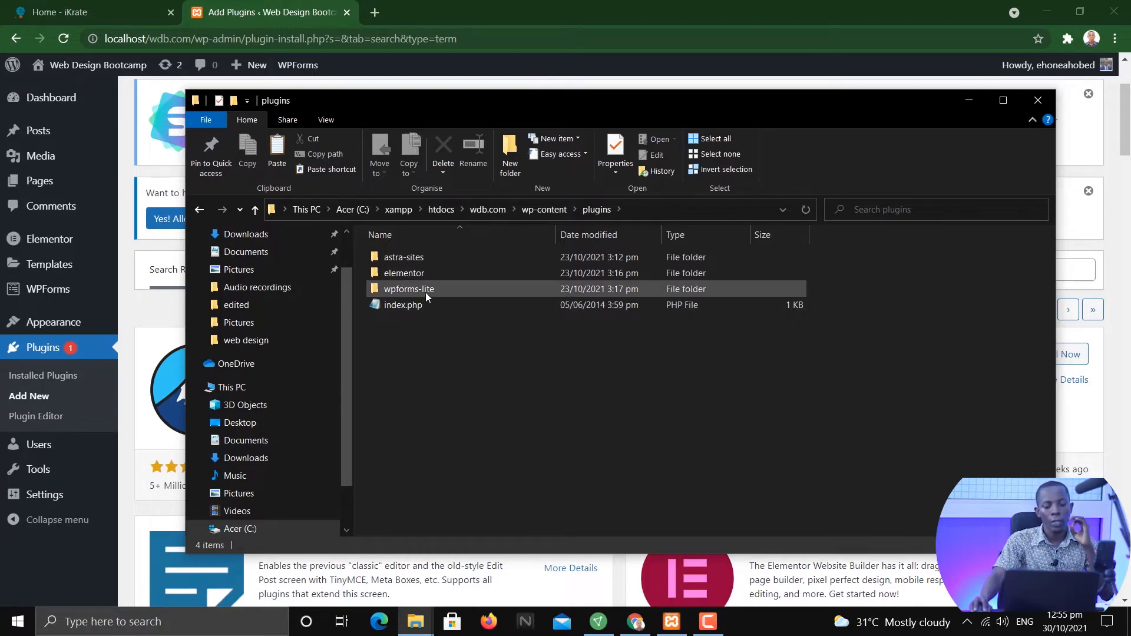
{"action": "mouse_move", "coordinate": [433, 295]}
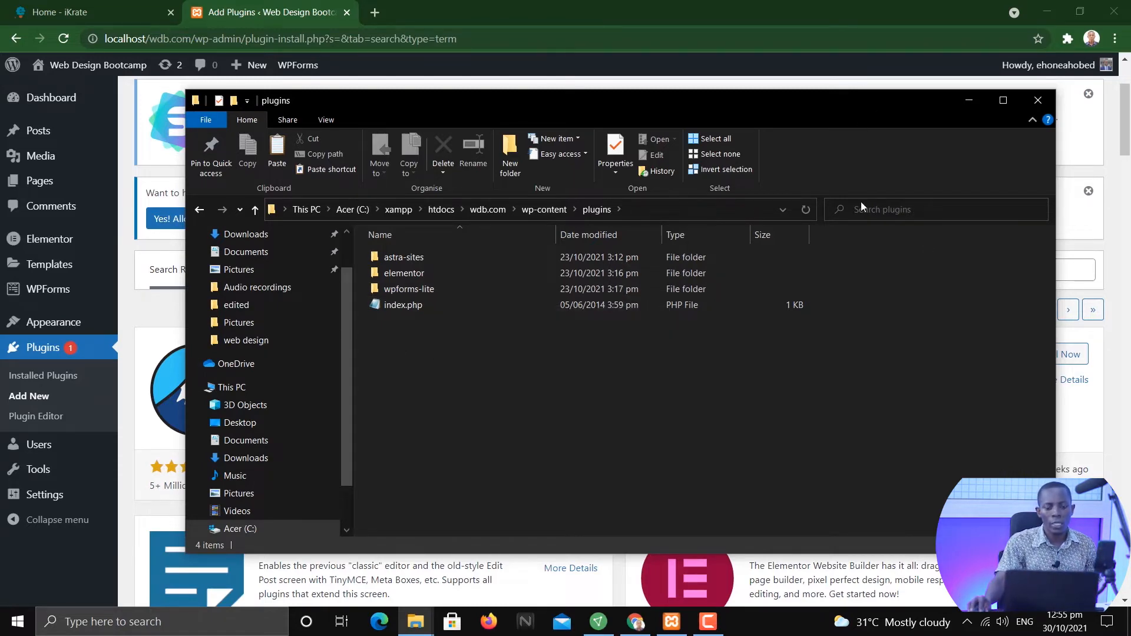
- Compare the Add Plugins page in Chrome with the site's plugins folder in File Explorer, ending on the Add Plugins page
{"action": "left_click", "coordinate": [847, 75]}
{"action": "scroll", "coordinate": [863, 127], "scroll_direction": "up", "scroll_amount": 2}
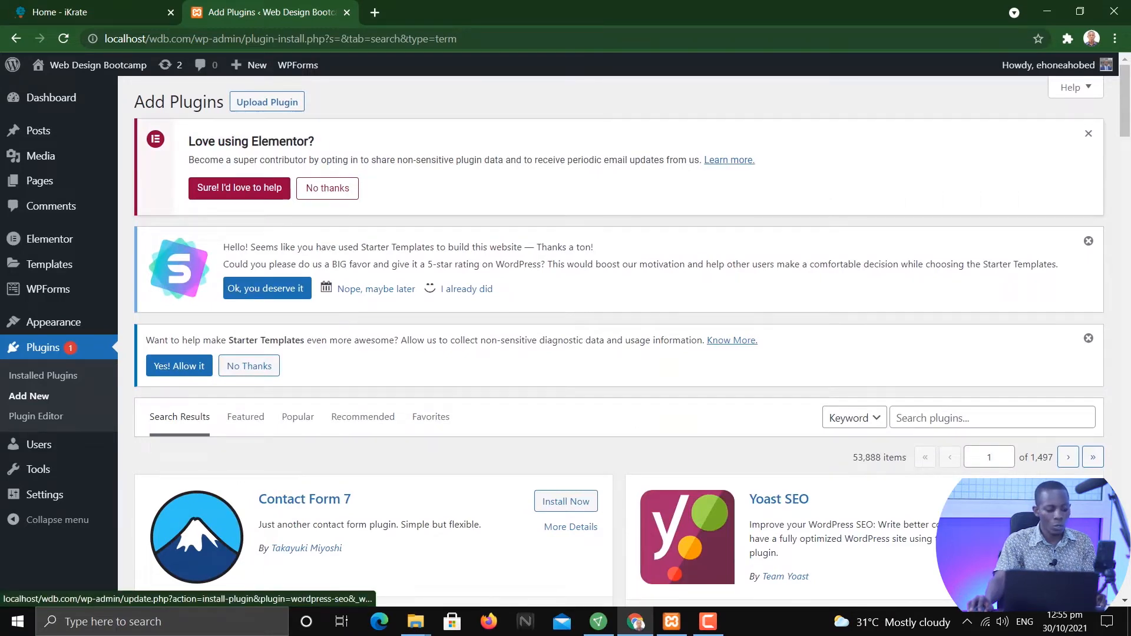
{"action": "key", "text": "alt+Tab"}
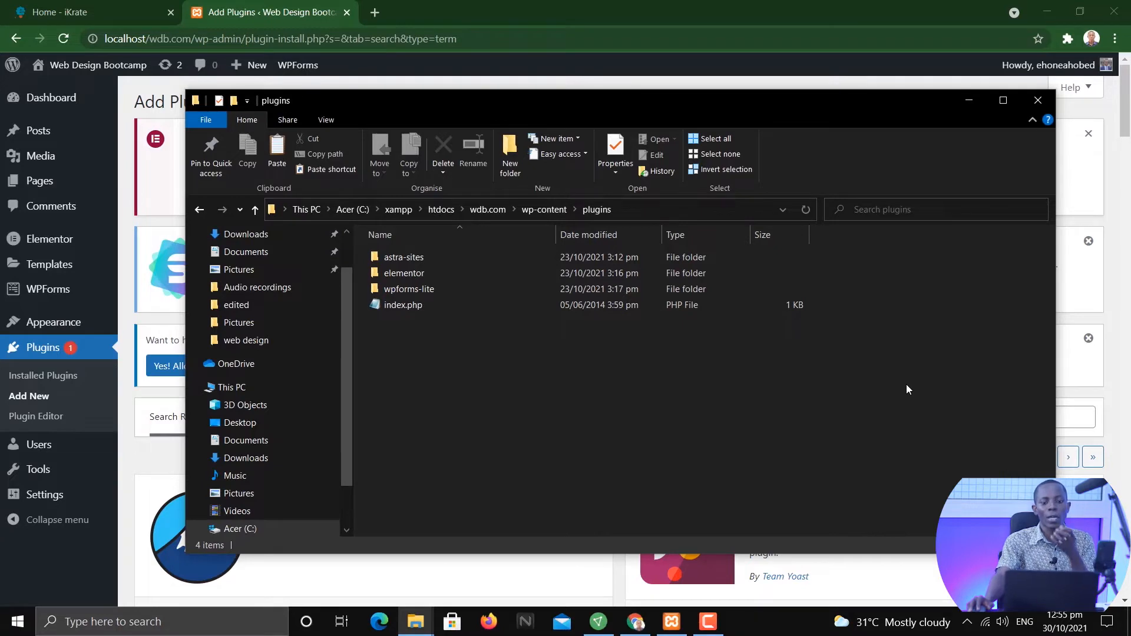
{"action": "key", "text": "alt+Tab"}
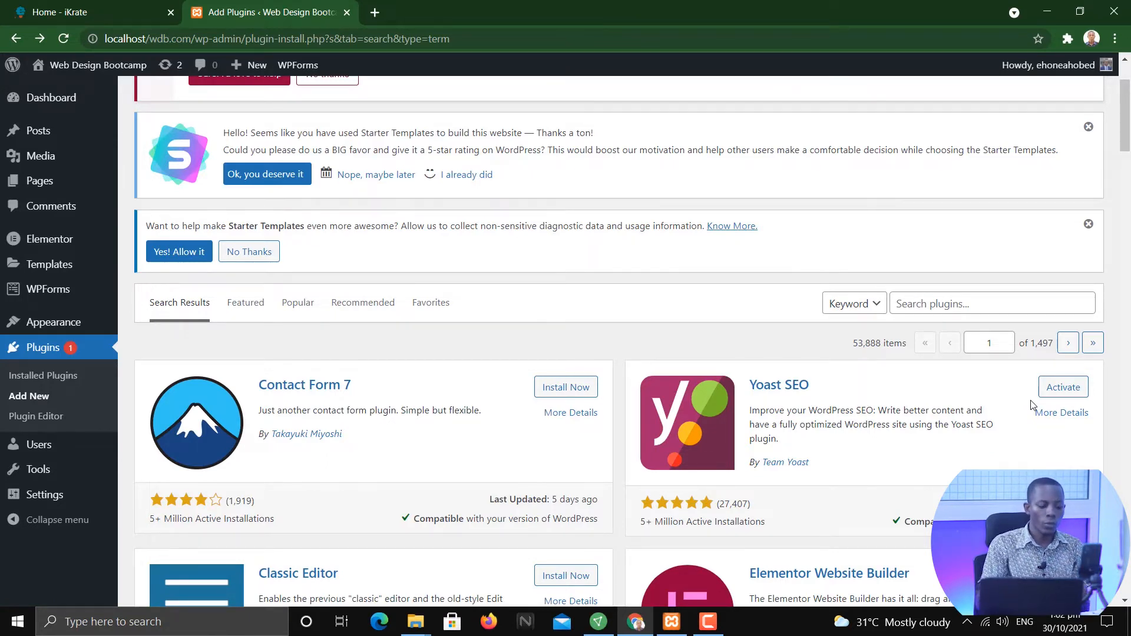
- Check the wordpress-seo folder in File Explorer against the Yoast SEO entry in Chrome, then inspect the wpforms-lite folder's details
{"action": "key", "text": "alt+Tab"}
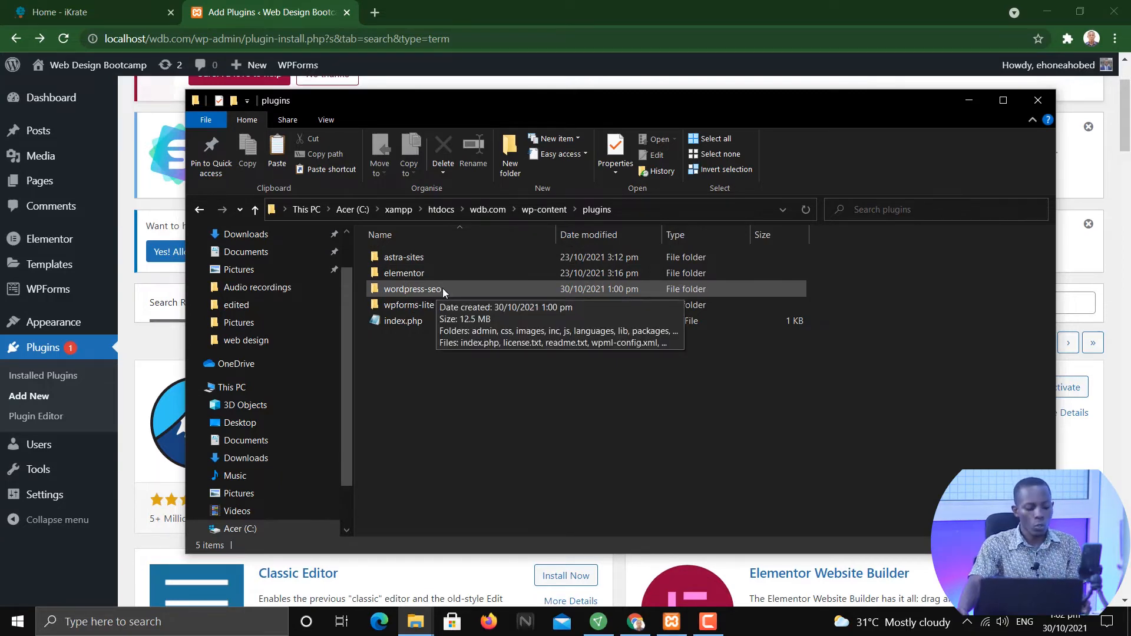
{"action": "key", "text": "alt+Tab"}
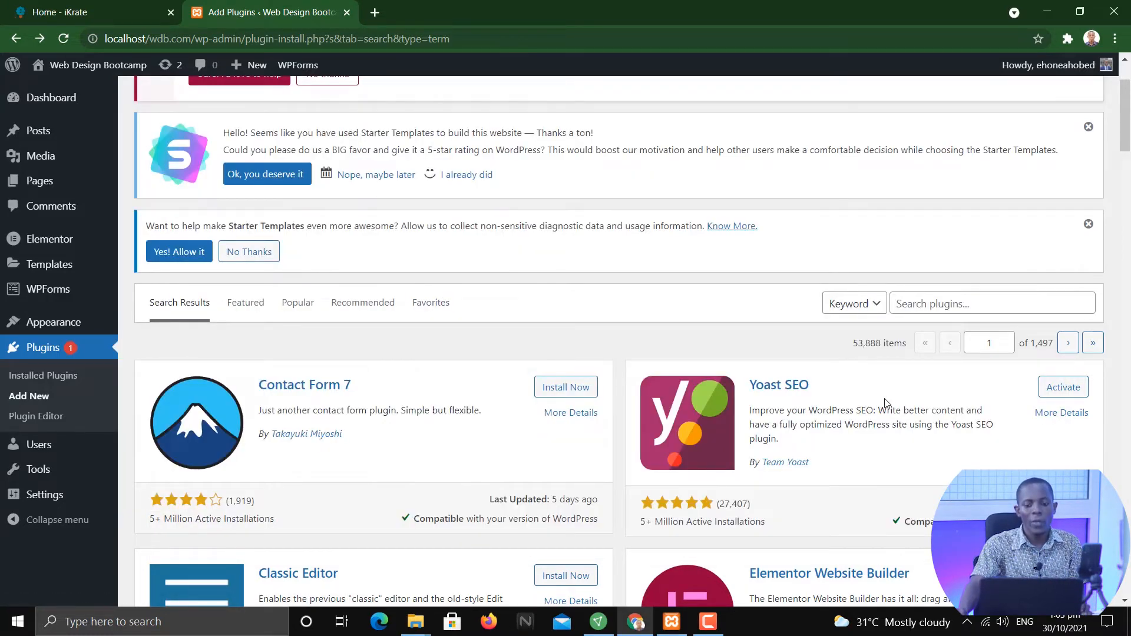
{"action": "key", "text": "alt+Tab"}
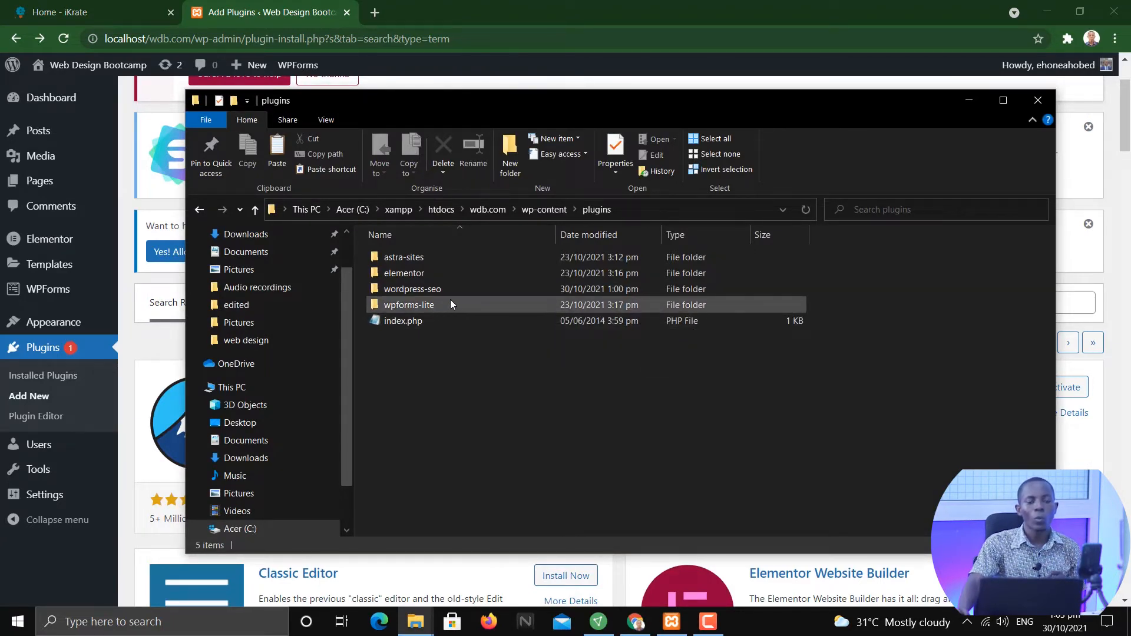
{"action": "mouse_move", "coordinate": [480, 301]}
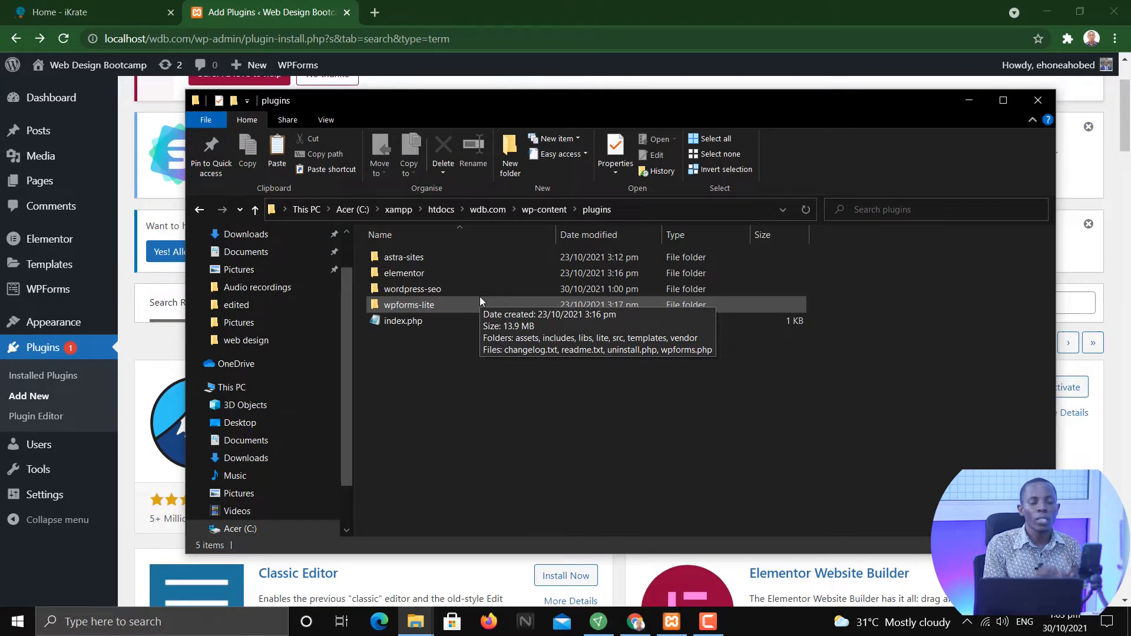
- Switch back to Chrome, open the installed plugins list and locate Yoast SEO's entry
{"action": "key", "text": "alt+Tab"}
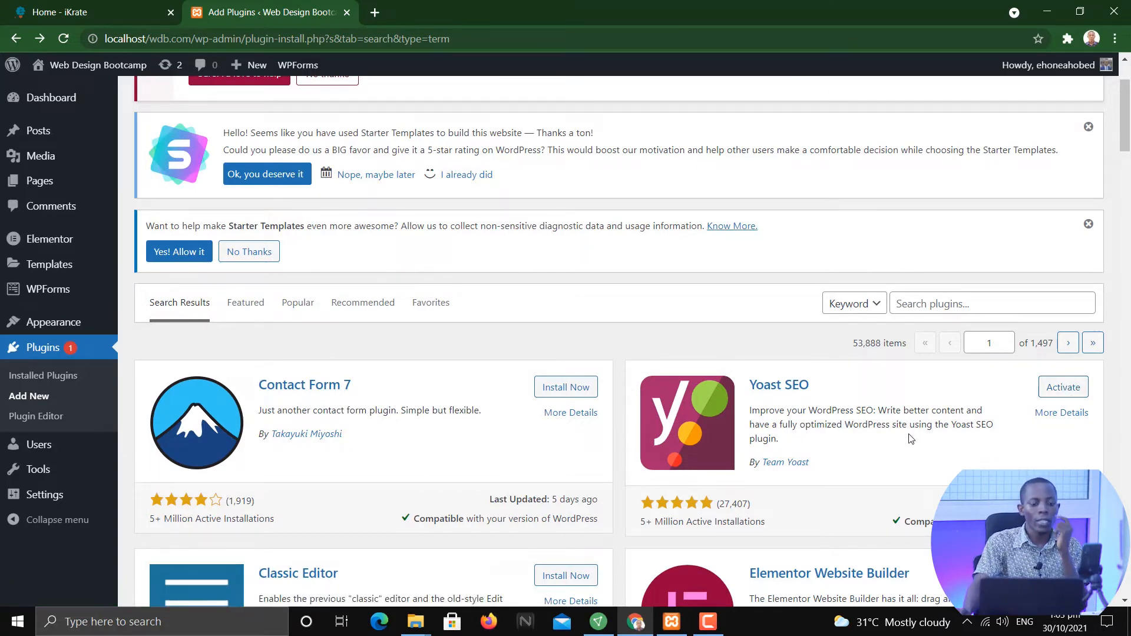
{"action": "scroll", "coordinate": [412, 365], "scroll_direction": "up", "scroll_amount": 1}
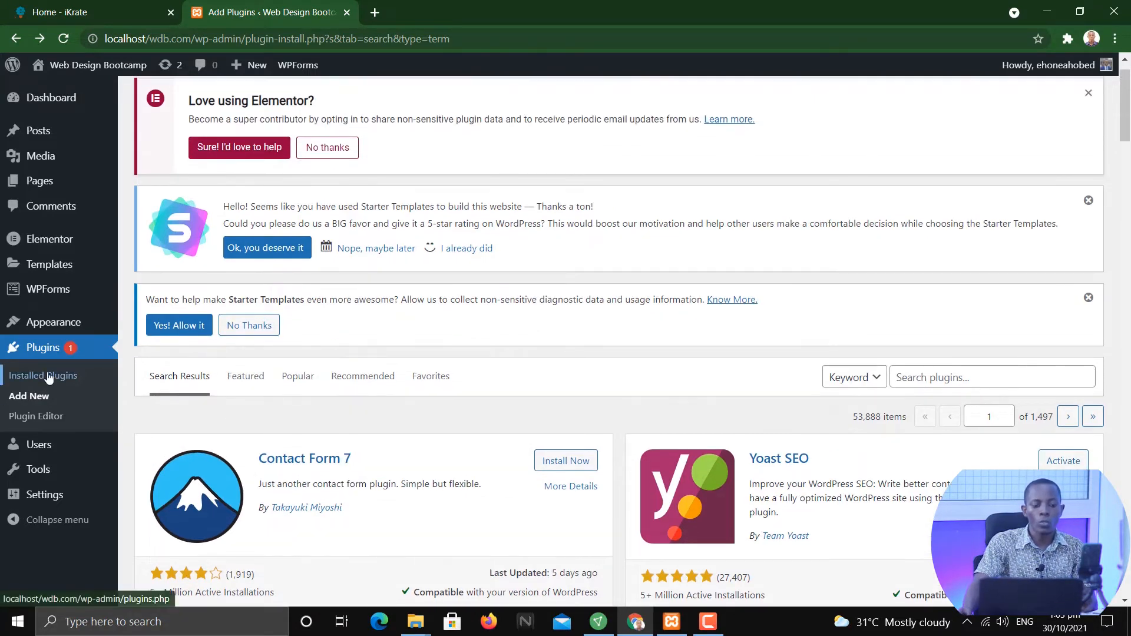
{"action": "left_click", "coordinate": [49, 378]}
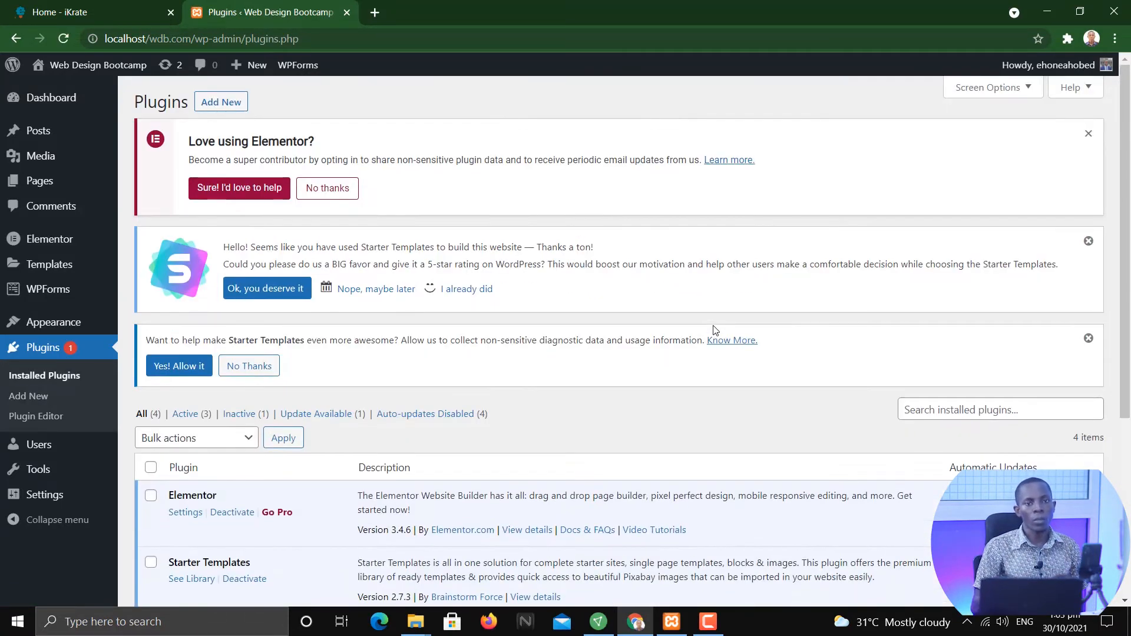
{"action": "scroll", "coordinate": [619, 396], "scroll_direction": "down", "scroll_amount": 4}
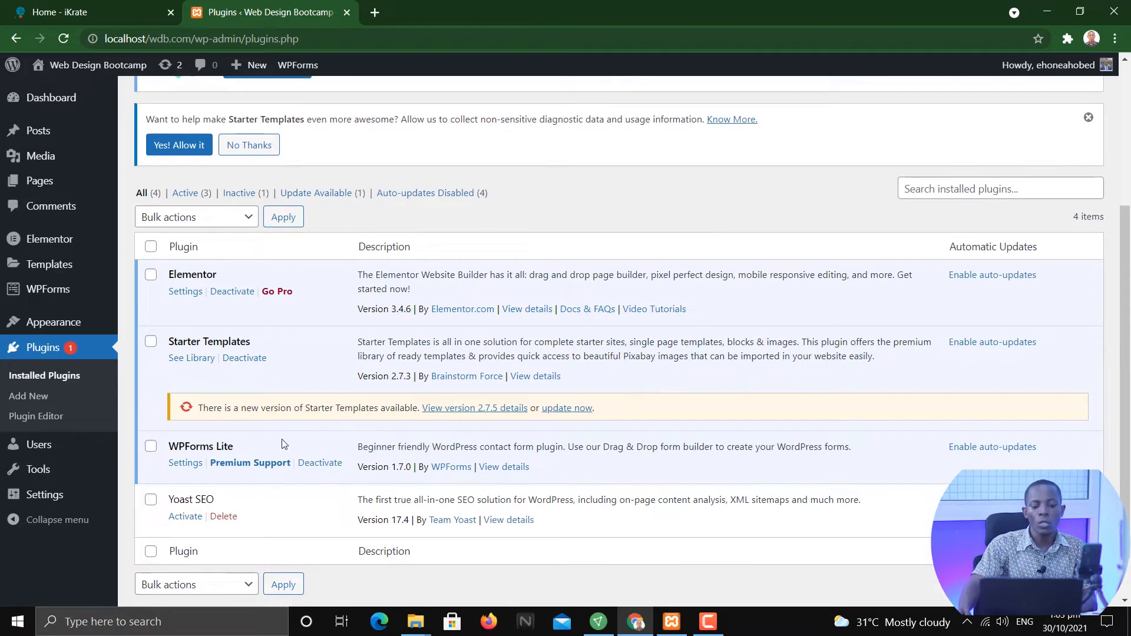
{"action": "scroll", "coordinate": [313, 401], "scroll_direction": "down", "scroll_amount": 1}
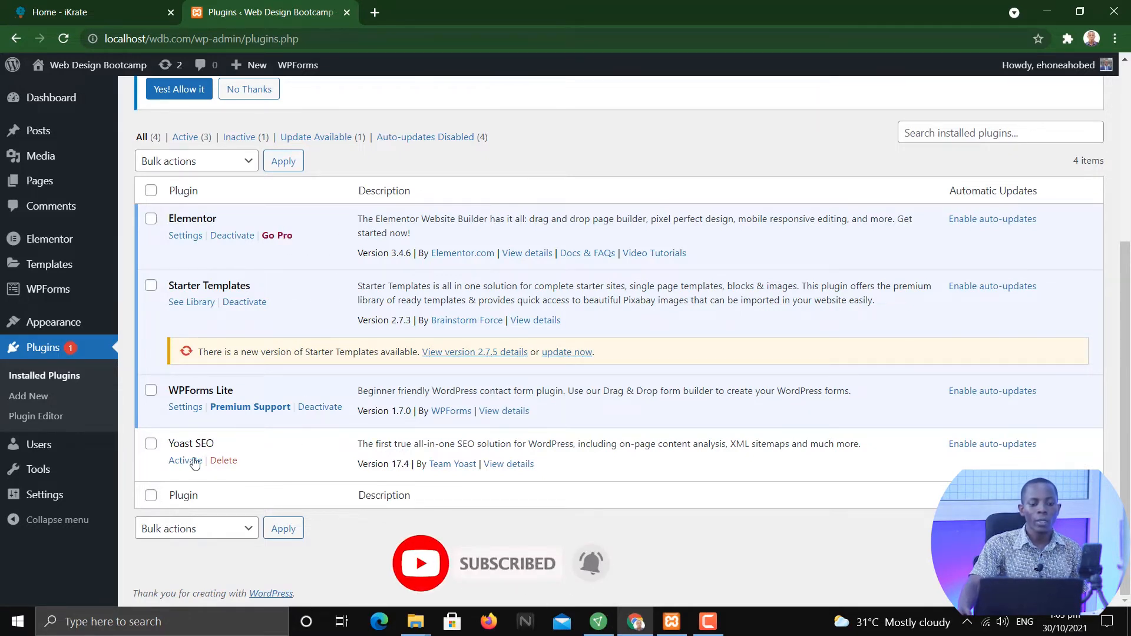
{"action": "mouse_move", "coordinate": [178, 458]}
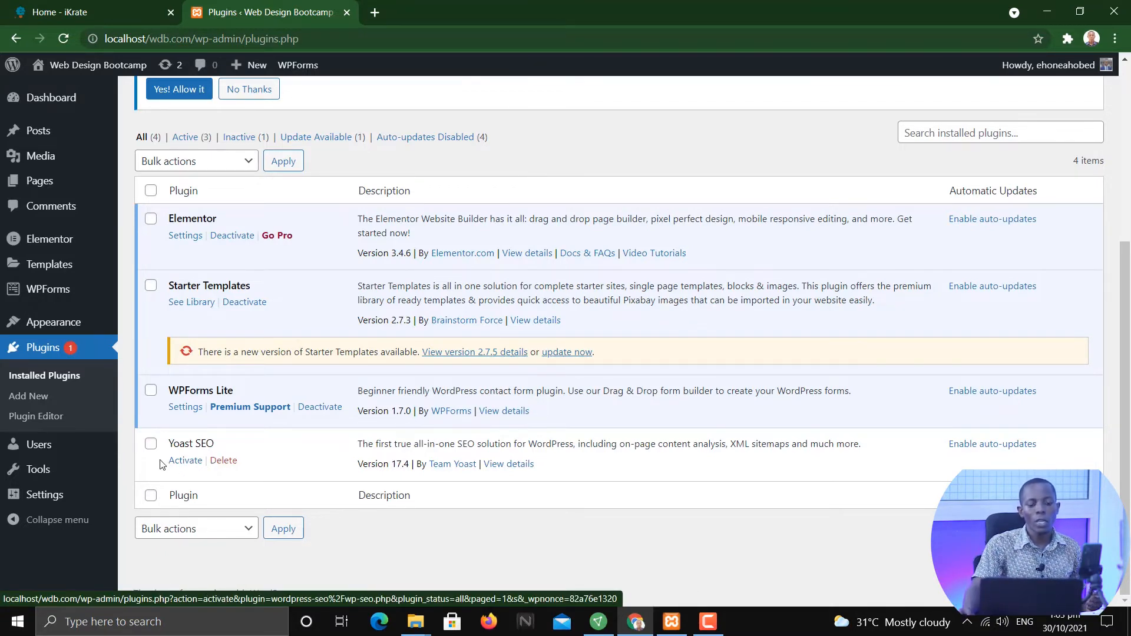
- Activate the Yoast SEO plugin by applying the Activate bulk action to it
{"action": "left_click", "coordinate": [150, 445]}
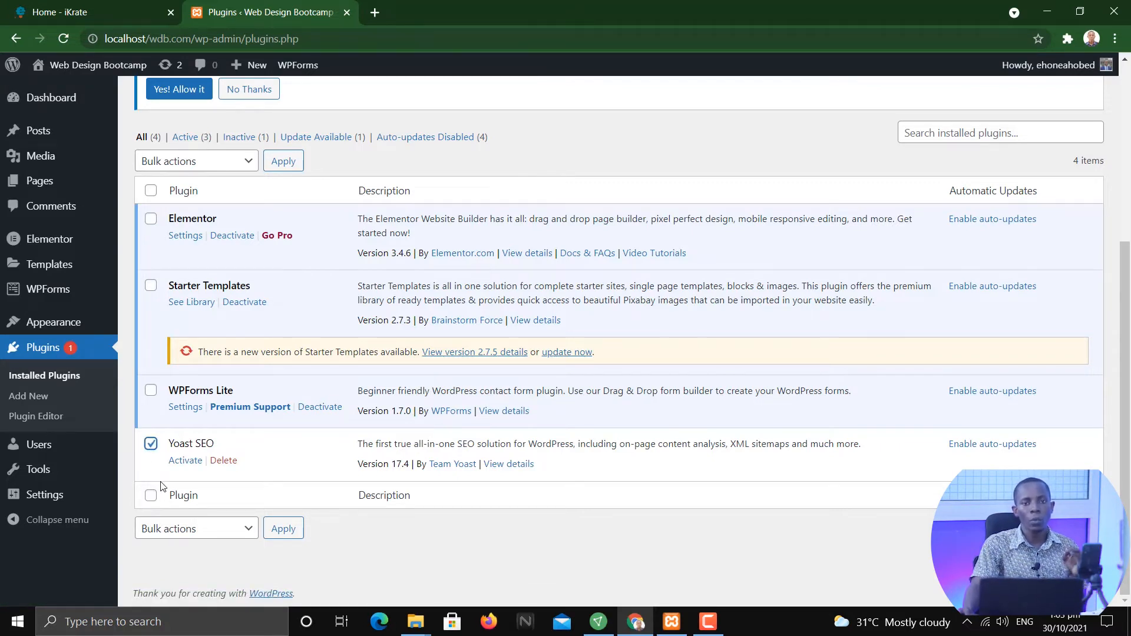
{"action": "left_click", "coordinate": [213, 167]}
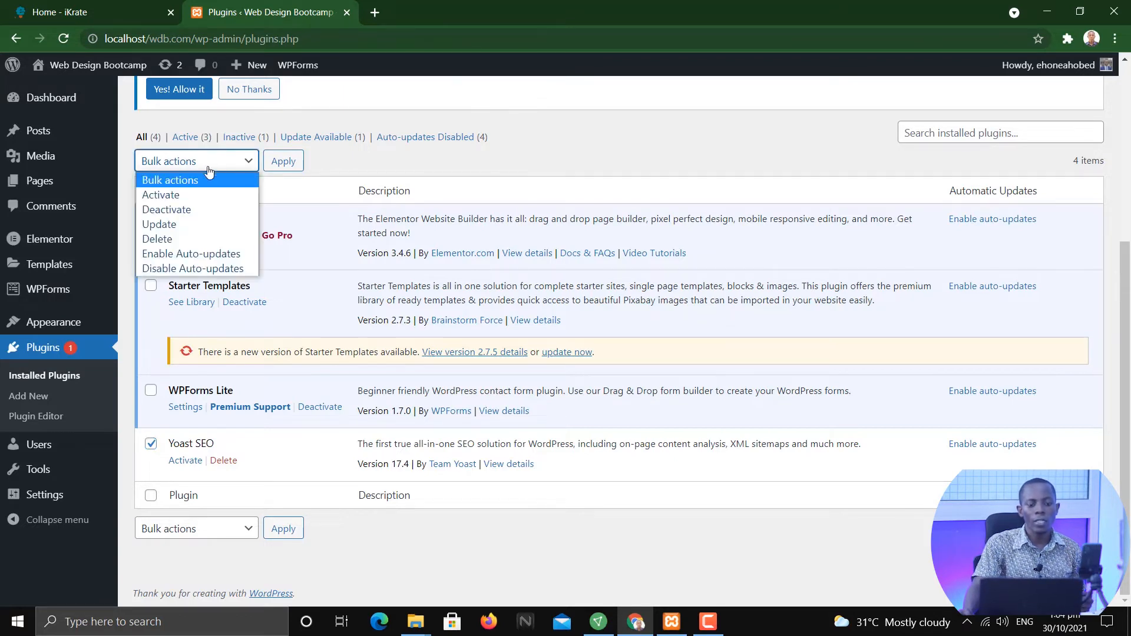
{"action": "left_click", "coordinate": [201, 196]}
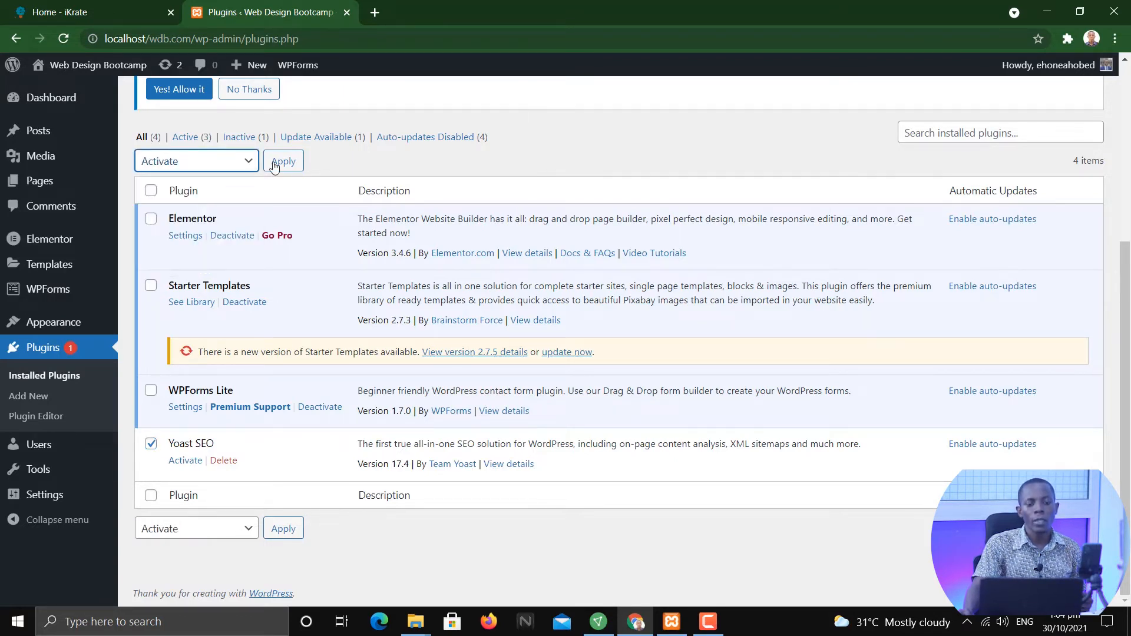
{"action": "left_click", "coordinate": [283, 164]}
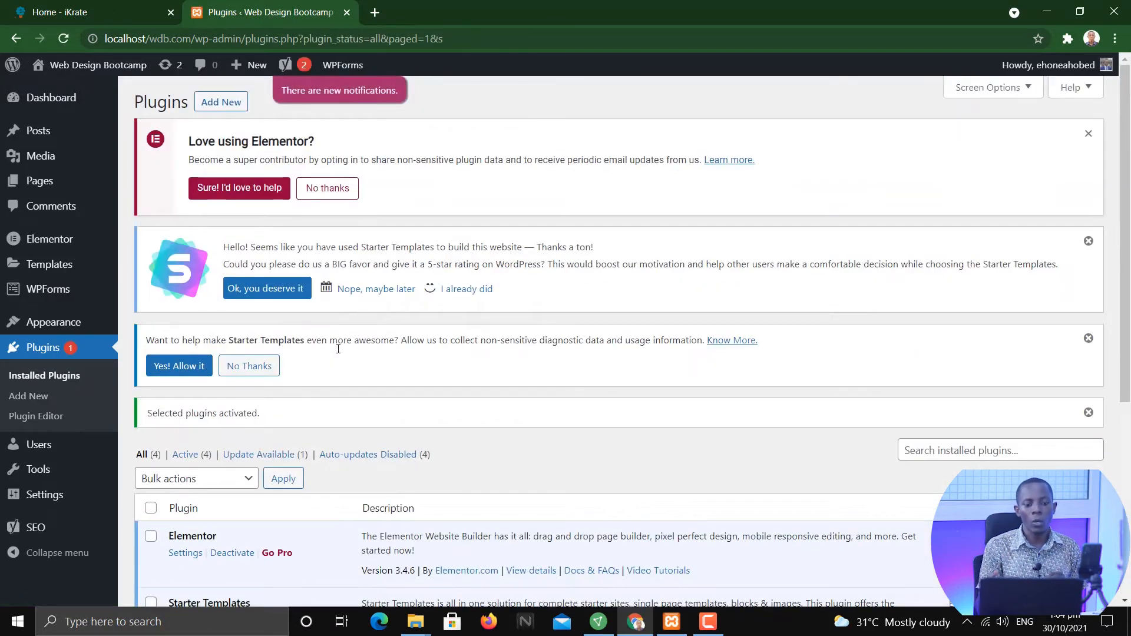
- Look through the available bulk actions and read the update notice under the Starter Templates plugin
{"action": "scroll", "coordinate": [346, 343], "scroll_direction": "down", "scroll_amount": 4}
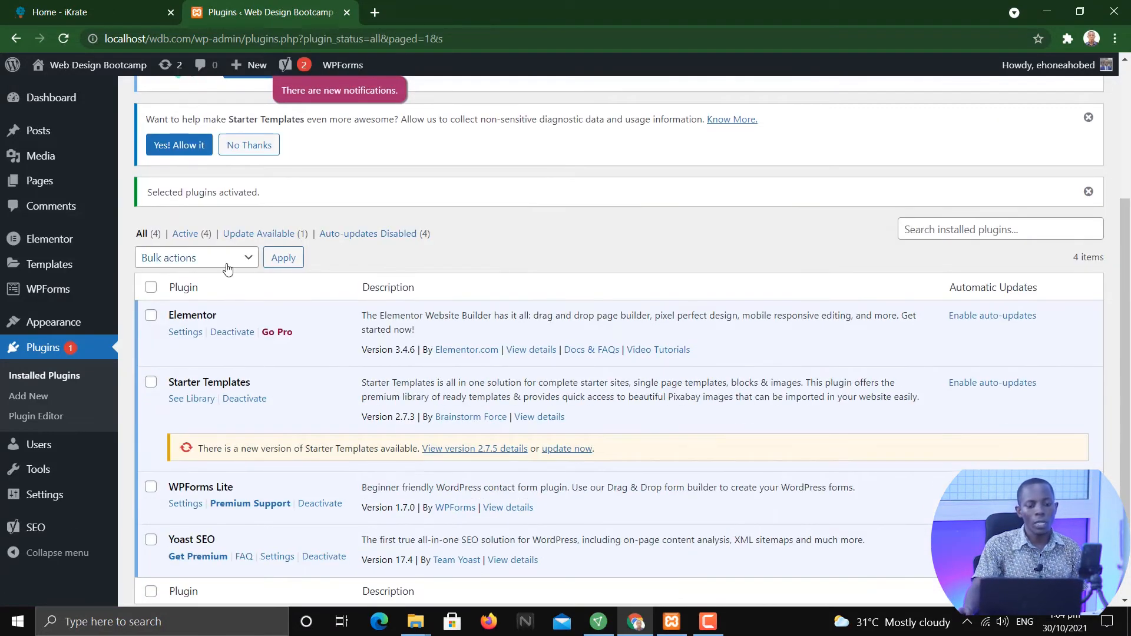
{"action": "left_click", "coordinate": [227, 266]}
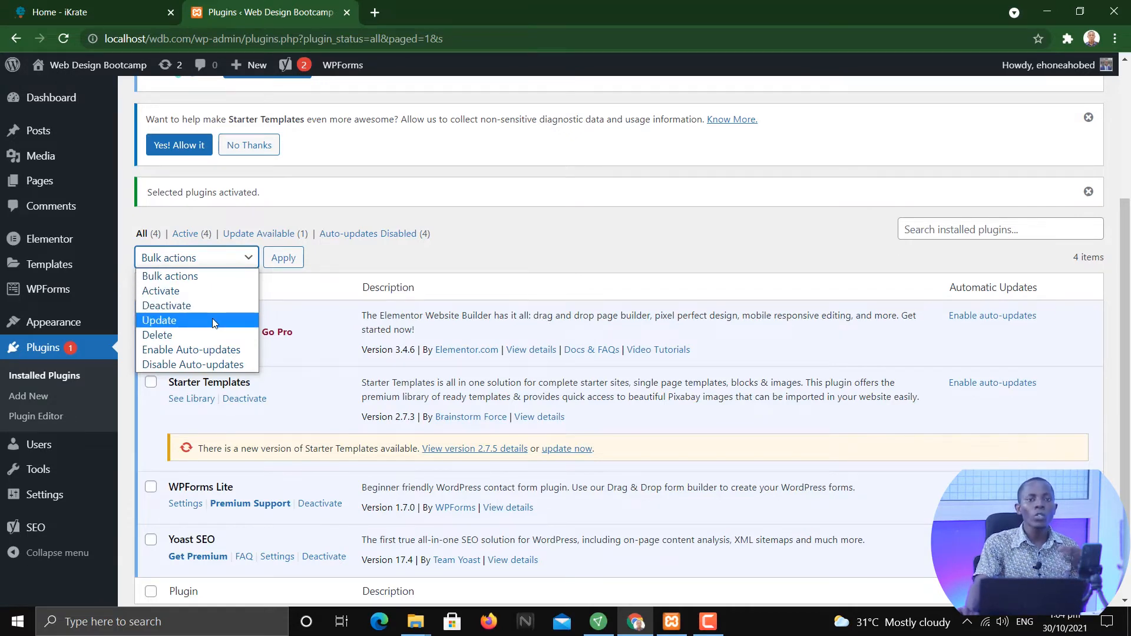
{"action": "left_click", "coordinate": [309, 450]}
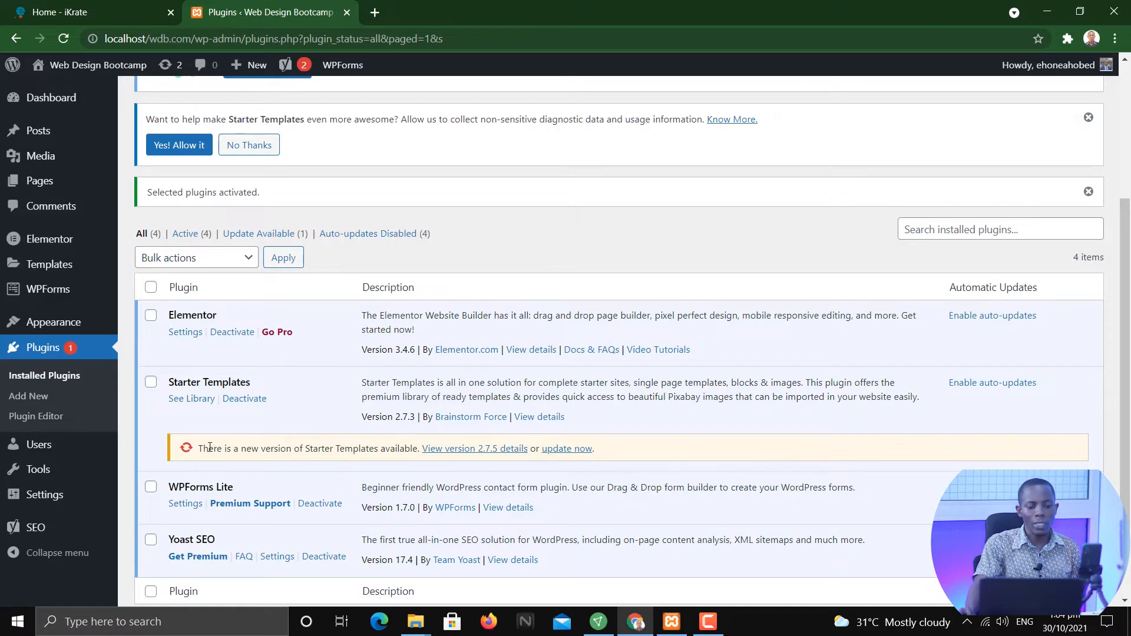
{"action": "left_click_drag", "start_coordinate": [197, 450], "coordinate": [245, 443]}
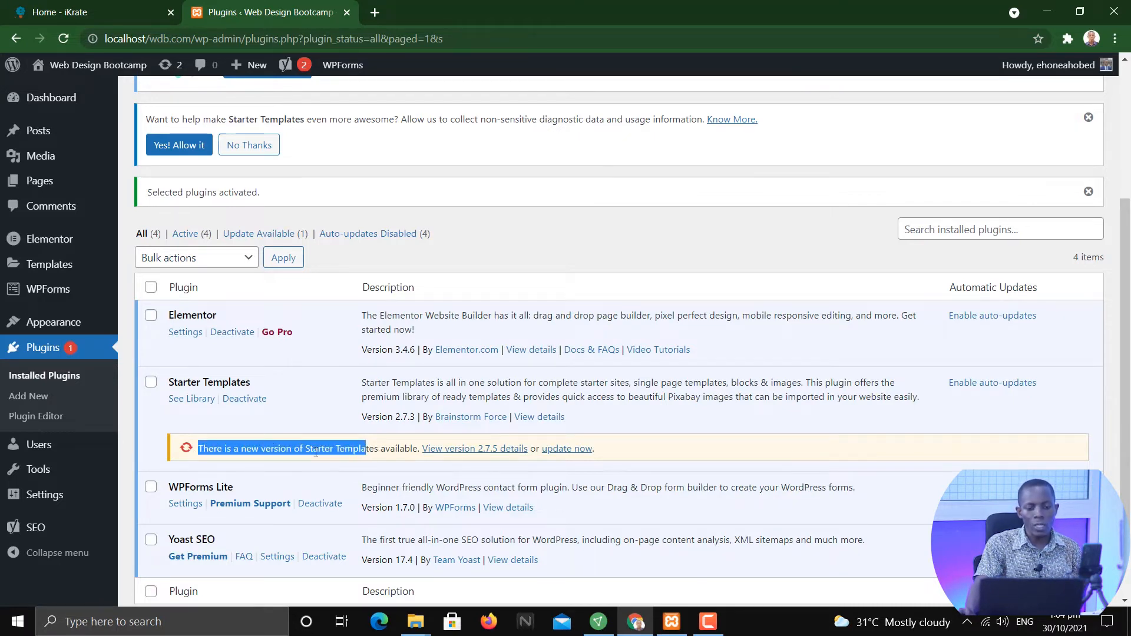
- Update the Starter Templates plugin by applying the Update bulk action to it, and check its update notice
{"action": "left_click", "coordinate": [340, 452]}
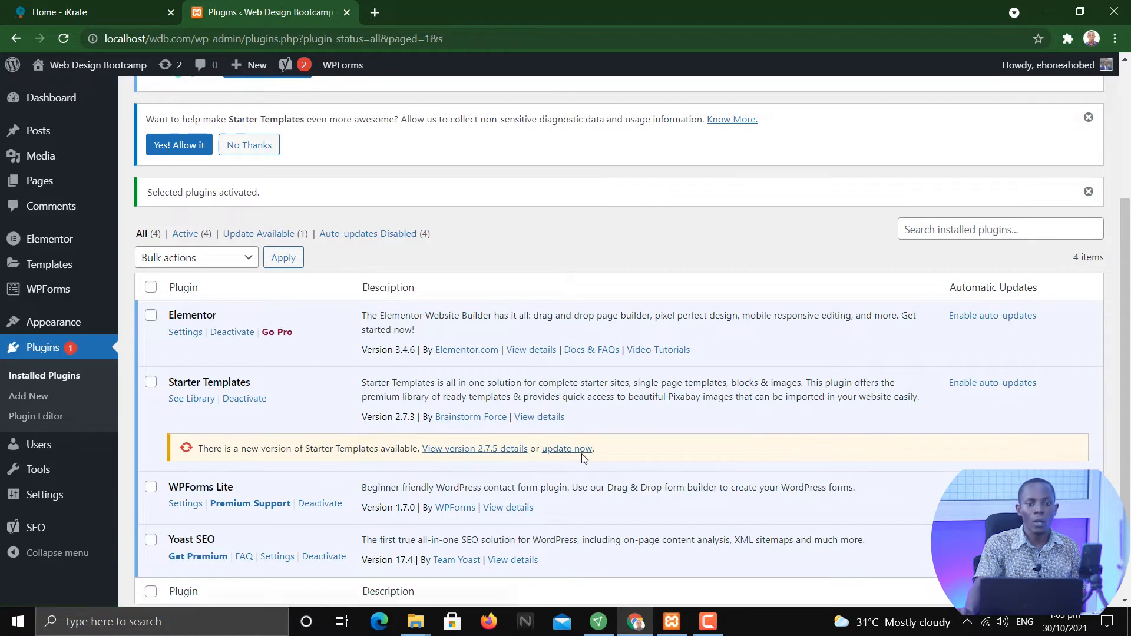
{"action": "left_click", "coordinate": [151, 381]}
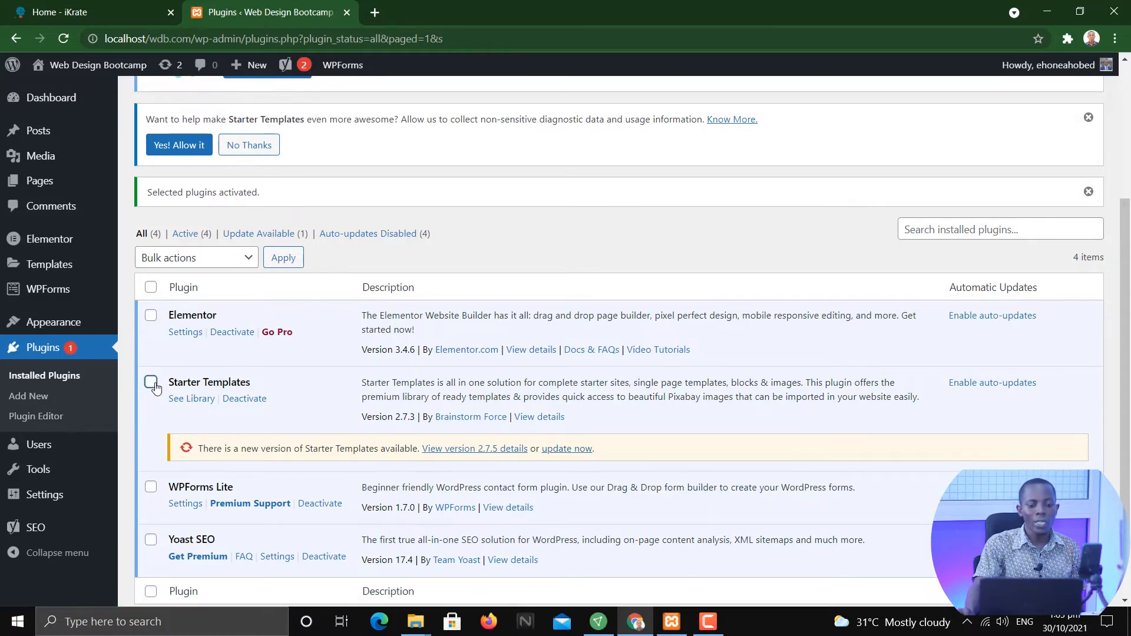
{"action": "left_click", "coordinate": [219, 267]}
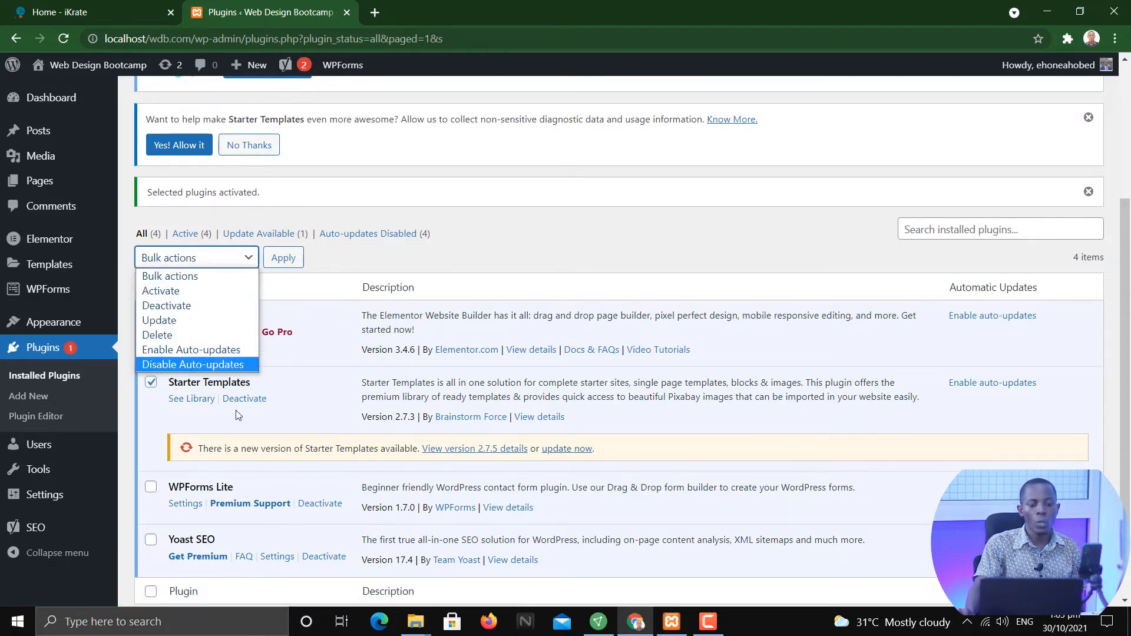
{"action": "left_click", "coordinate": [198, 320]}
{"action": "left_click", "coordinate": [283, 257]}
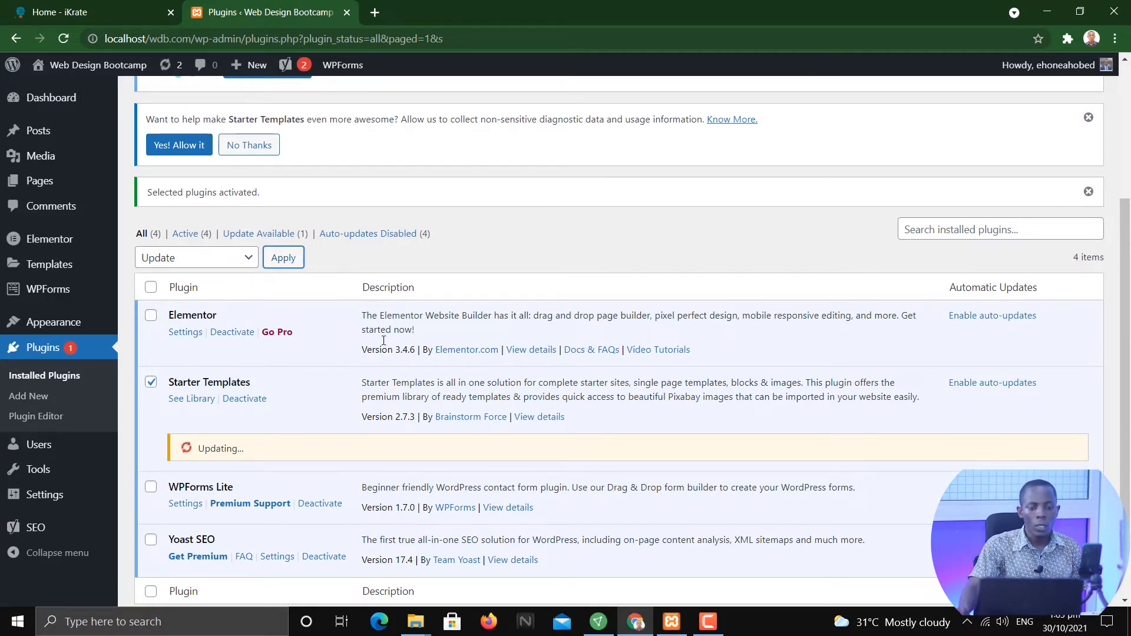
{"action": "scroll", "coordinate": [477, 256], "scroll_direction": "down", "scroll_amount": 1}
{"action": "scroll", "coordinate": [476, 256], "scroll_direction": "down", "scroll_amount": 2}
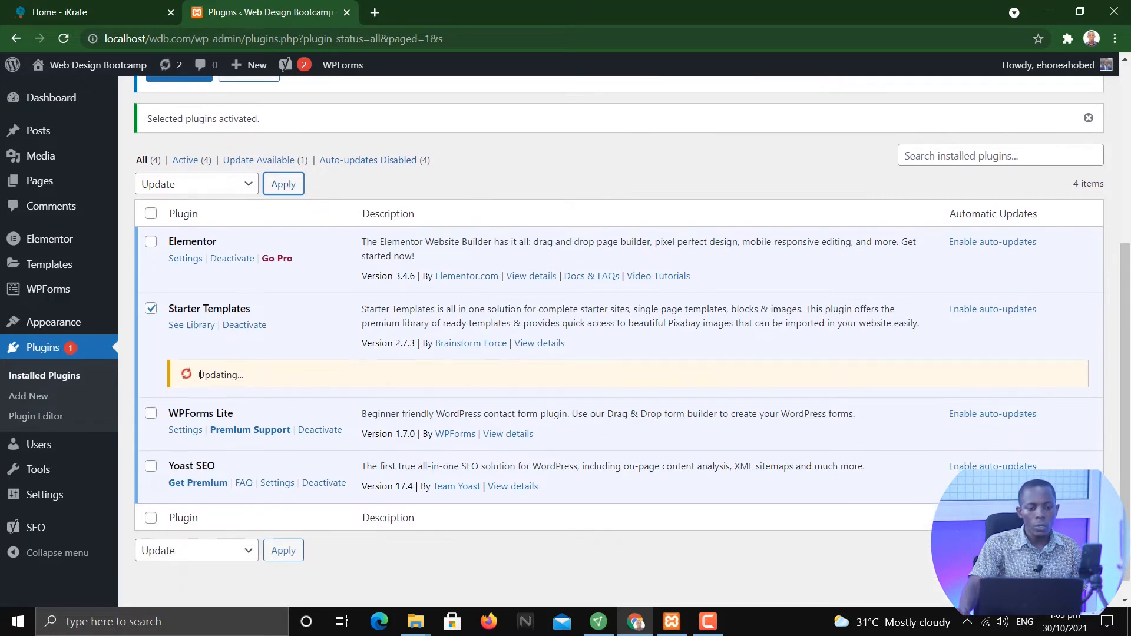
{"action": "left_click_drag", "start_coordinate": [199, 377], "coordinate": [250, 378]}
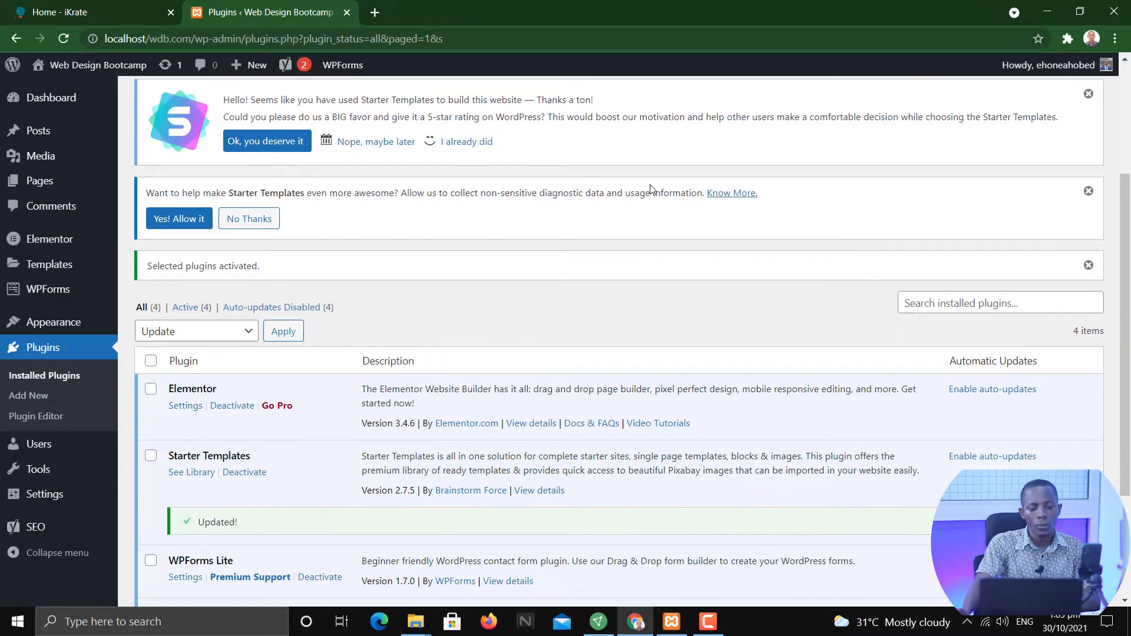
{"action": "scroll", "coordinate": [555, 313], "scroll_direction": "down", "scroll_amount": 1}
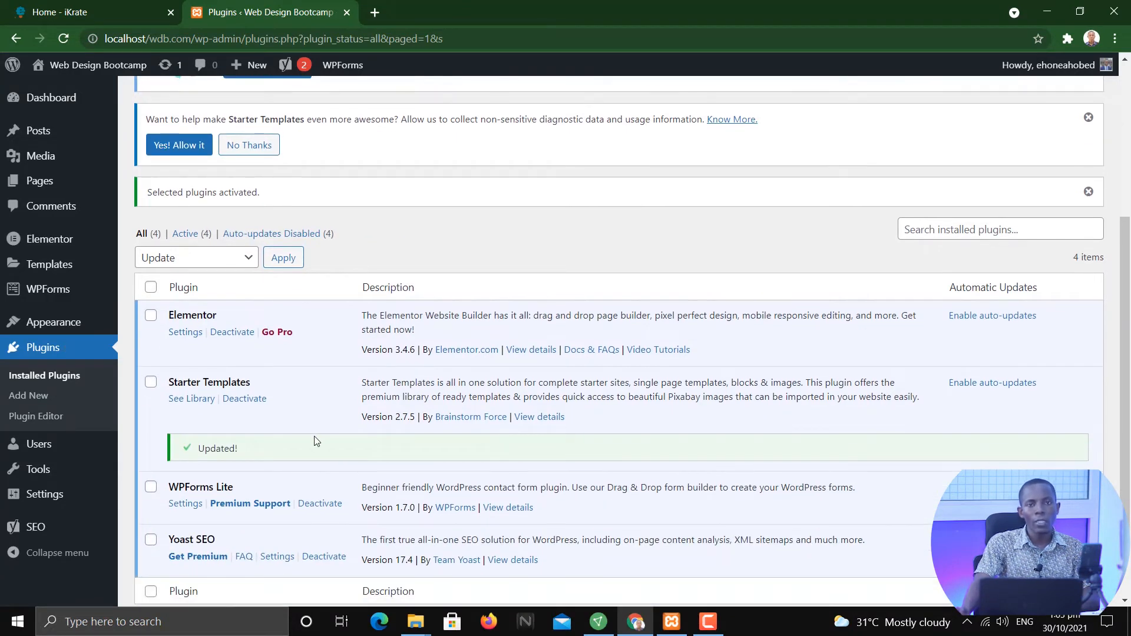
{"action": "left_click_drag", "start_coordinate": [277, 457], "coordinate": [198, 449]}
{"action": "scroll", "coordinate": [361, 376], "scroll_direction": "down", "scroll_amount": 2}
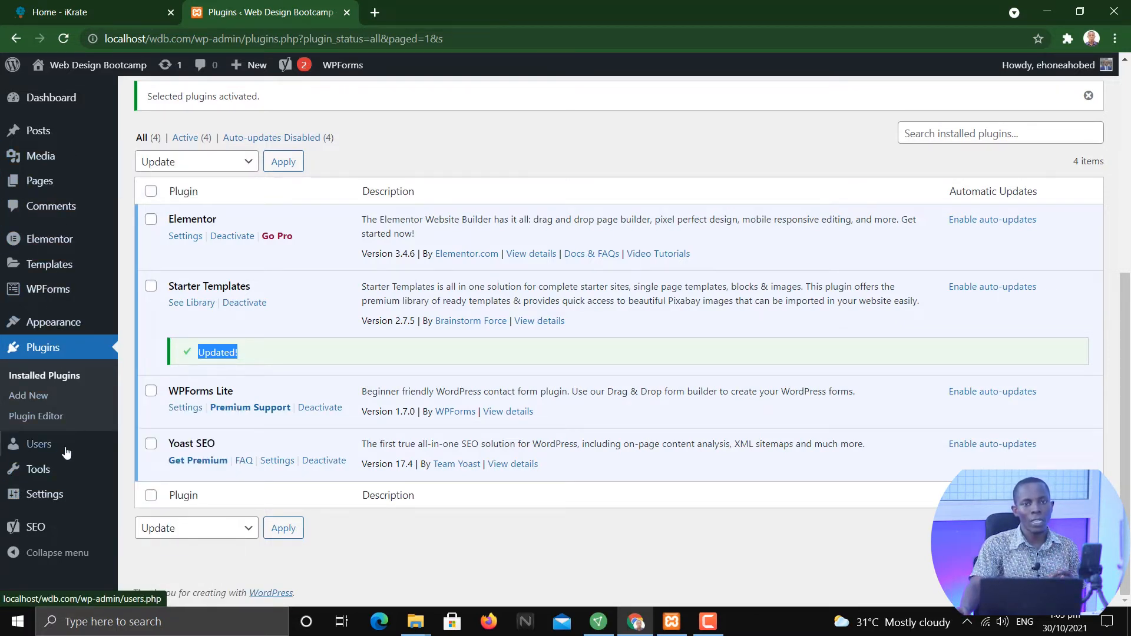
- Deactivate the Yoast SEO plugin by applying the Deactivate bulk action to it
{"action": "mouse_move", "coordinate": [67, 457]}
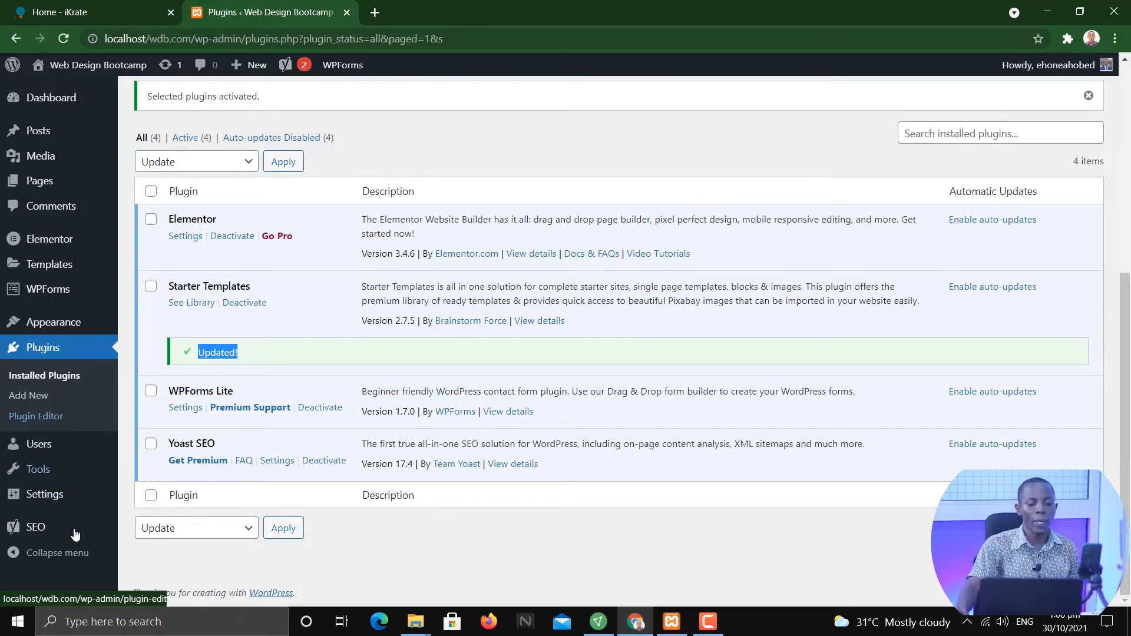
{"action": "mouse_move", "coordinate": [61, 494]}
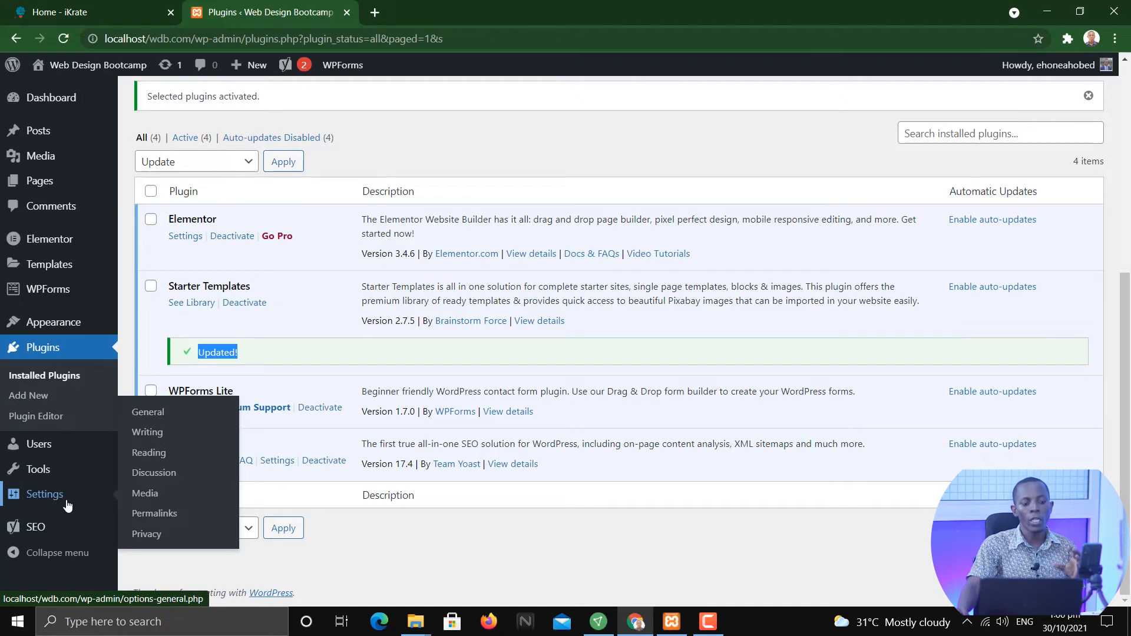
{"action": "mouse_move", "coordinate": [37, 537]}
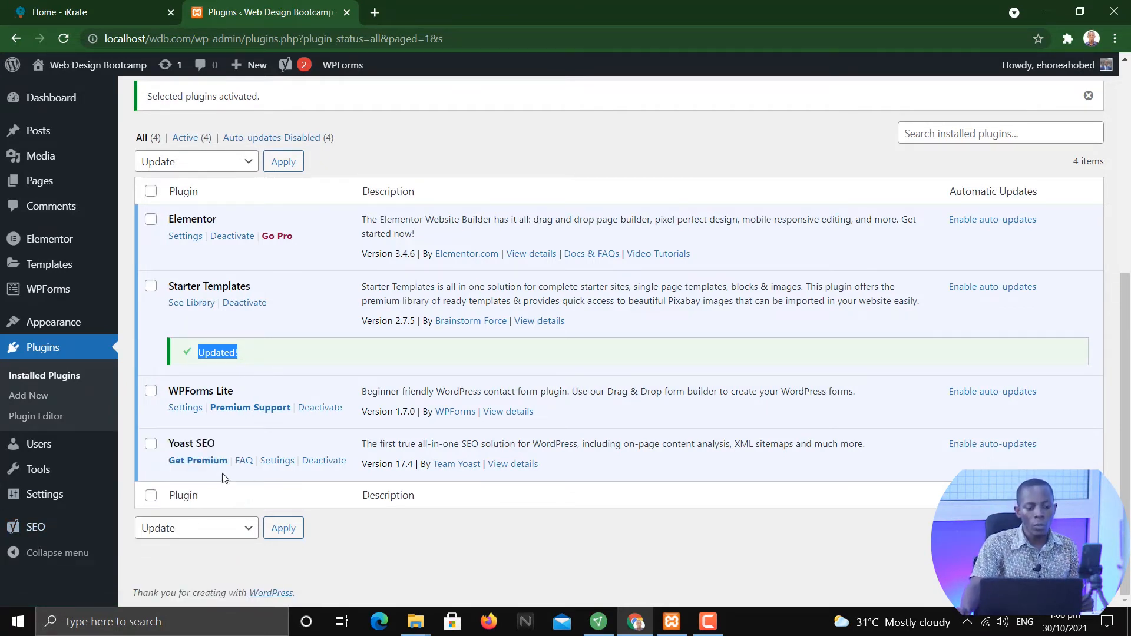
{"action": "left_click", "coordinate": [150, 446]}
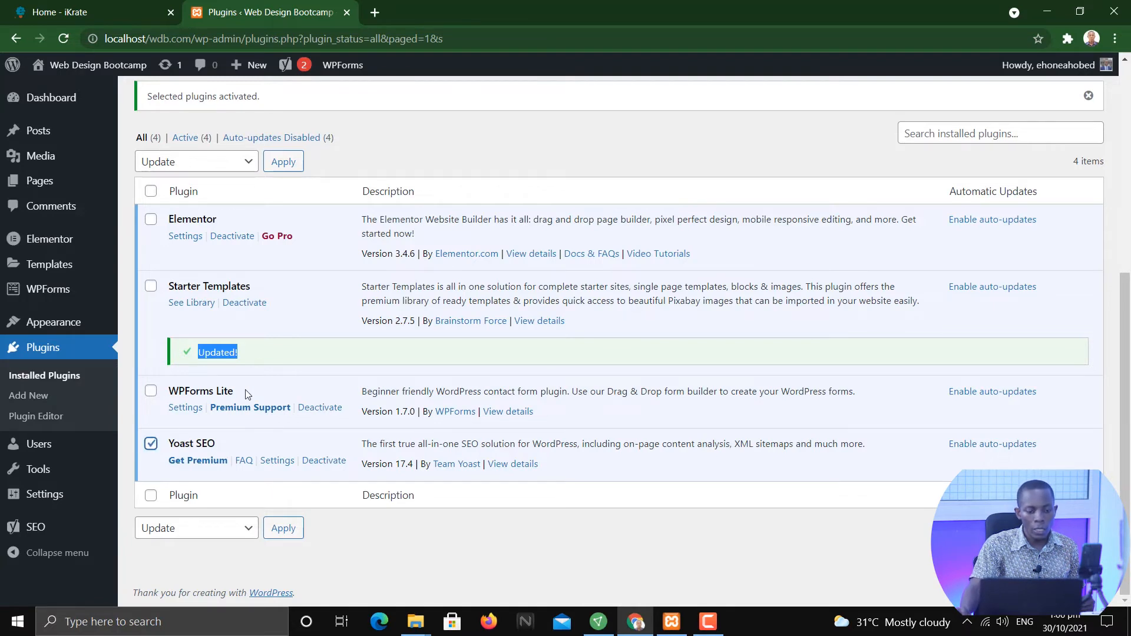
{"action": "left_click", "coordinate": [198, 162]}
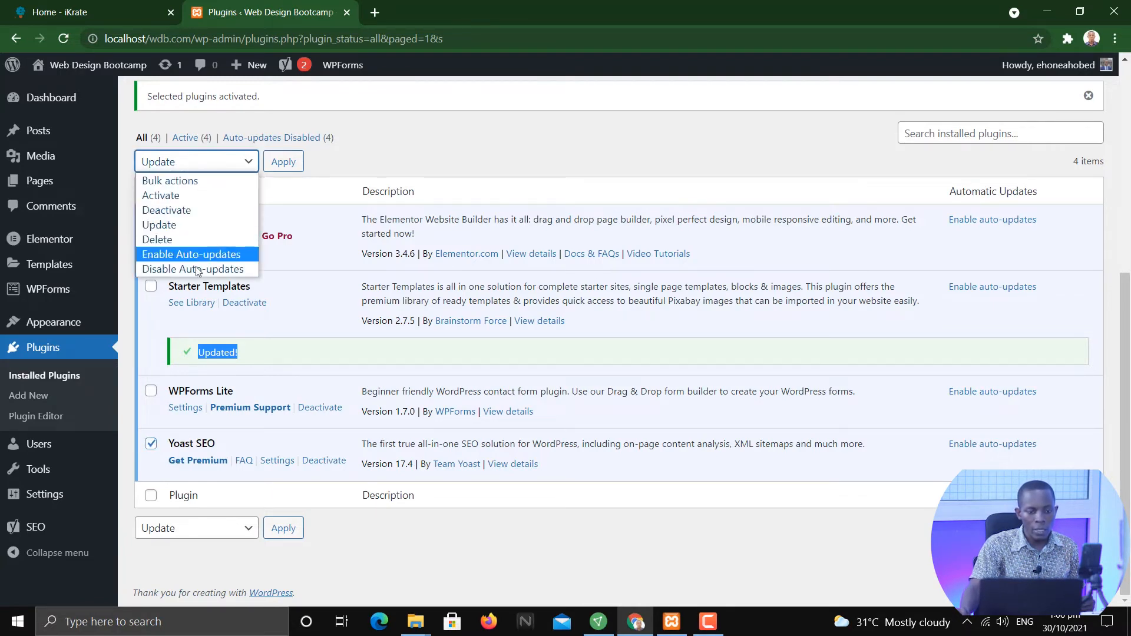
{"action": "left_click", "coordinate": [192, 213]}
{"action": "left_click", "coordinate": [281, 166]}
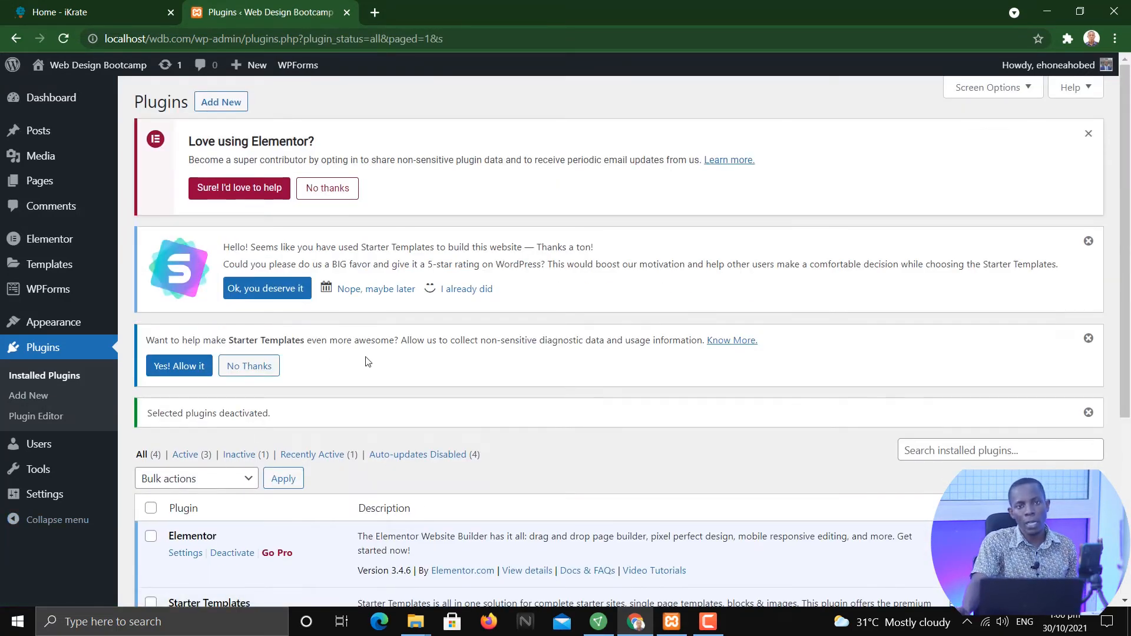
- Activate Yoast SEO again from its own entry in the plugin list and open its General settings page
{"action": "scroll", "coordinate": [311, 386], "scroll_direction": "down", "scroll_amount": 5}
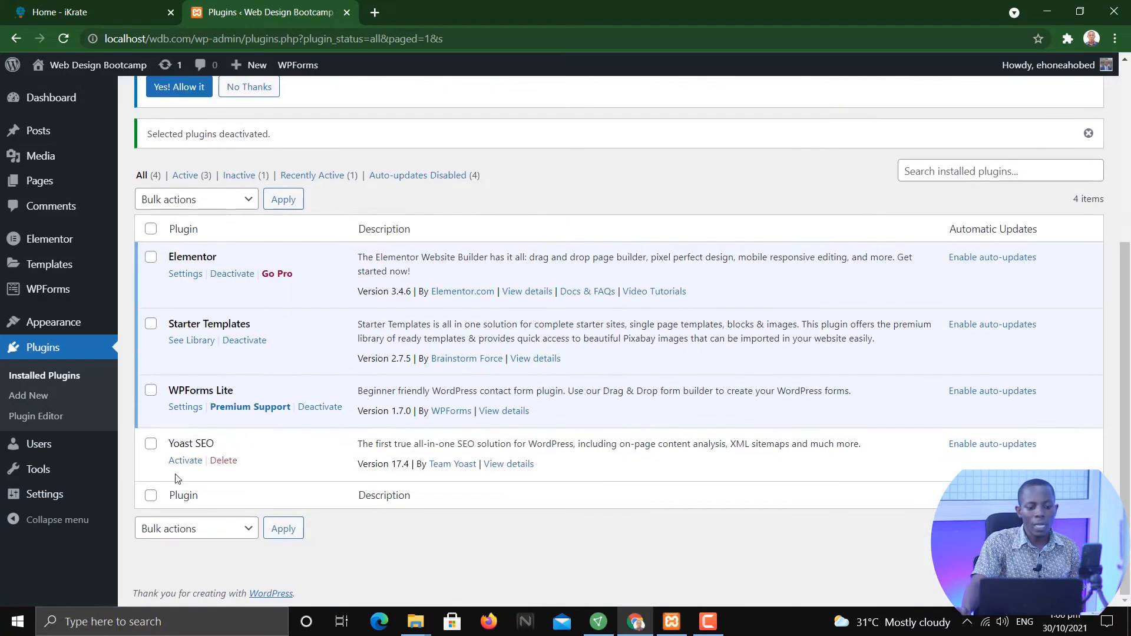
{"action": "left_click", "coordinate": [185, 461]}
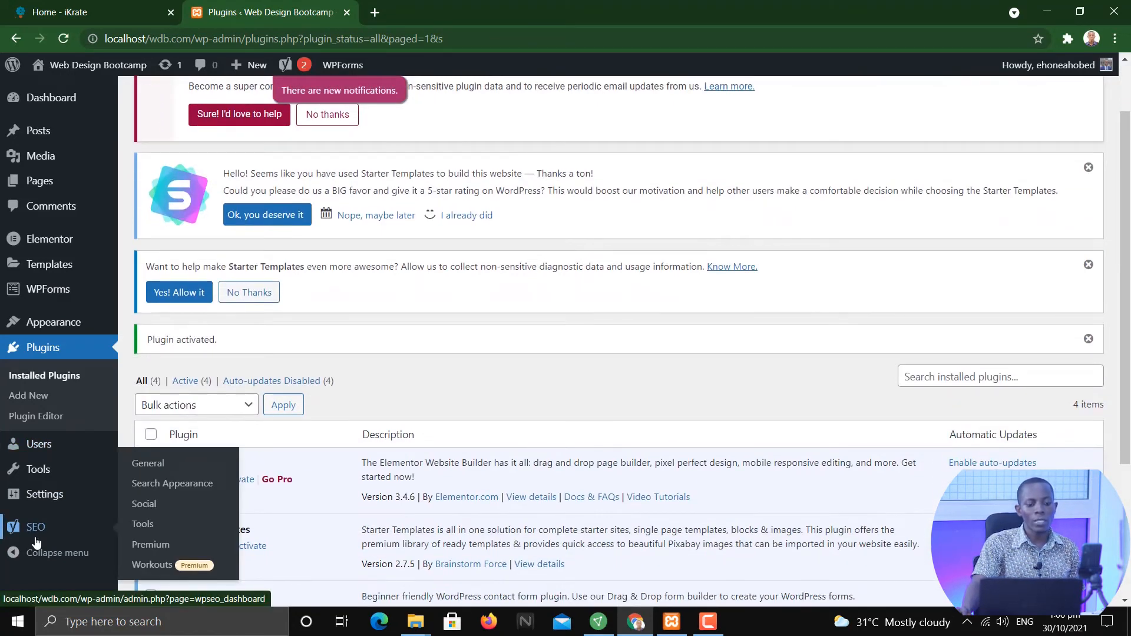
{"action": "left_click", "coordinate": [30, 538]}
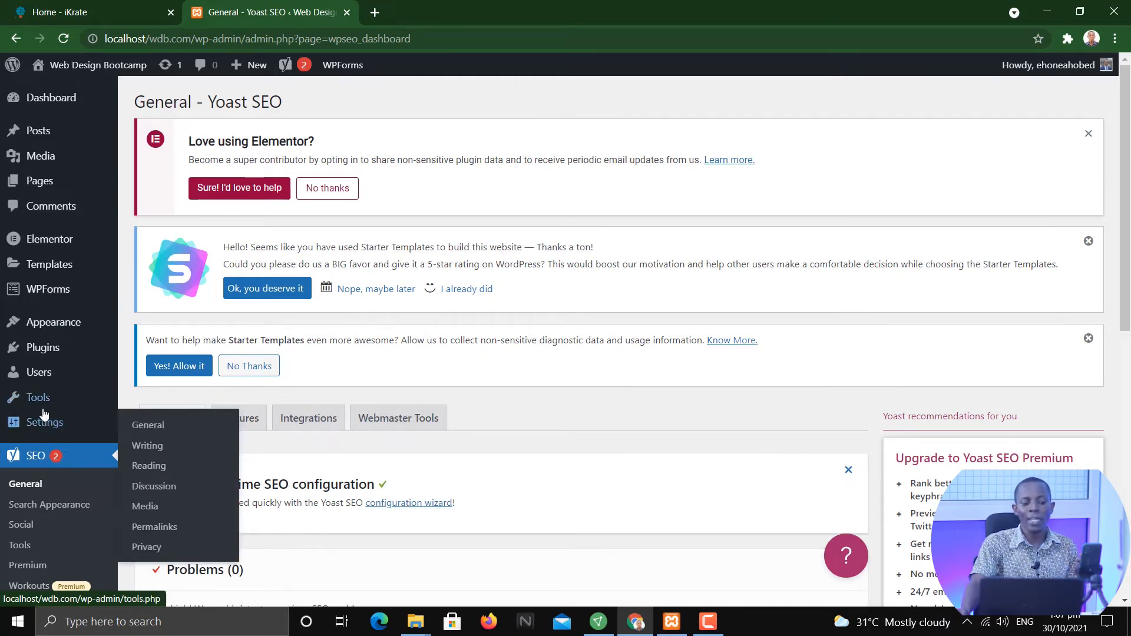
- Look through the Yoast SEO General page, its problems and notifications sections, and the related admin menu entries
{"action": "mouse_move", "coordinate": [62, 401]}
{"action": "mouse_move", "coordinate": [74, 346]}
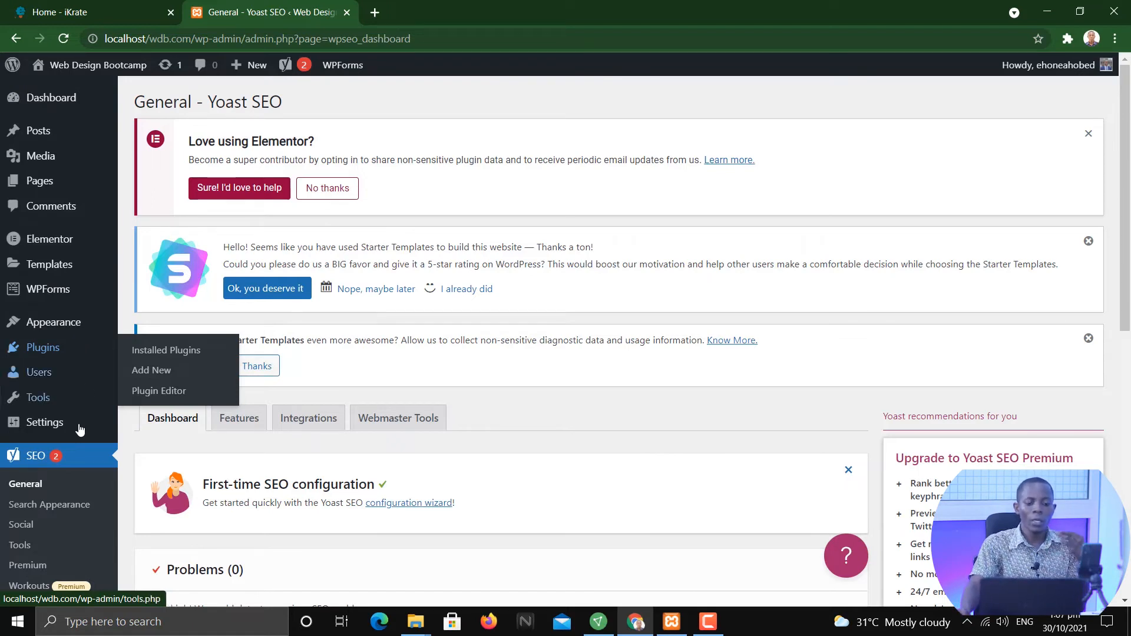
{"action": "scroll", "coordinate": [39, 453], "scroll_direction": "down", "scroll_amount": 1}
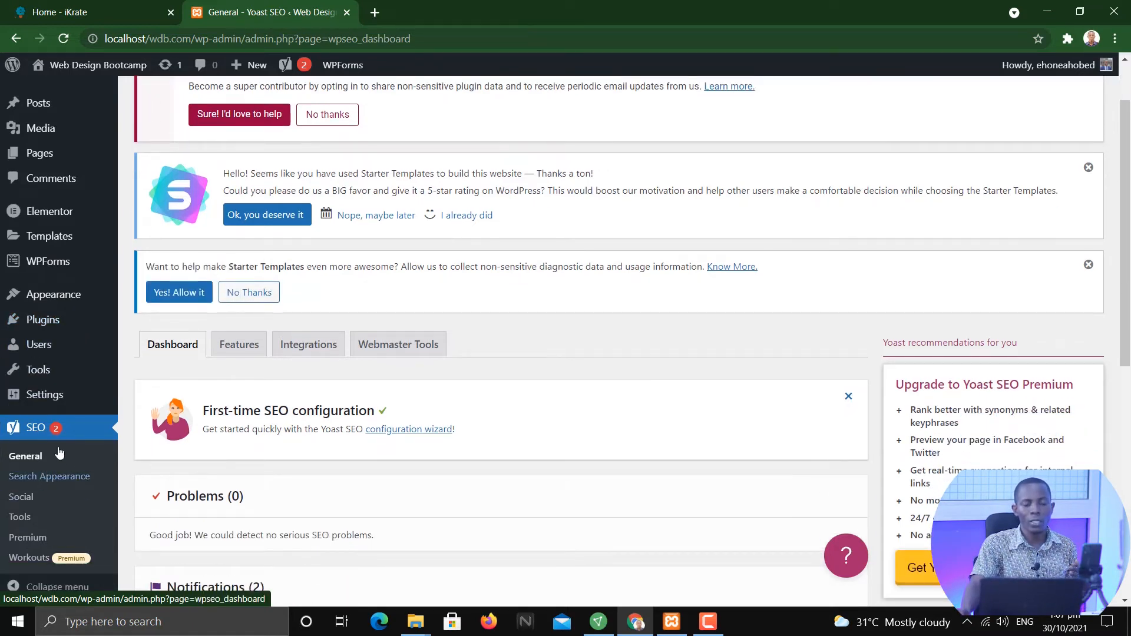
{"action": "scroll", "coordinate": [74, 463], "scroll_direction": "up", "scroll_amount": 1}
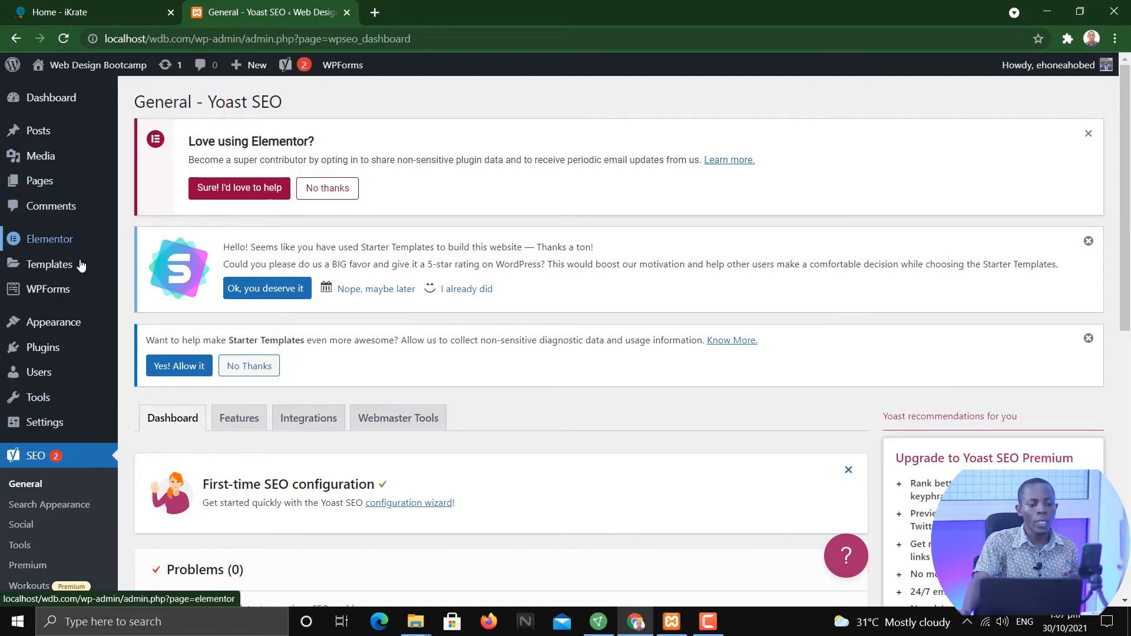
{"action": "mouse_move", "coordinate": [62, 379]}
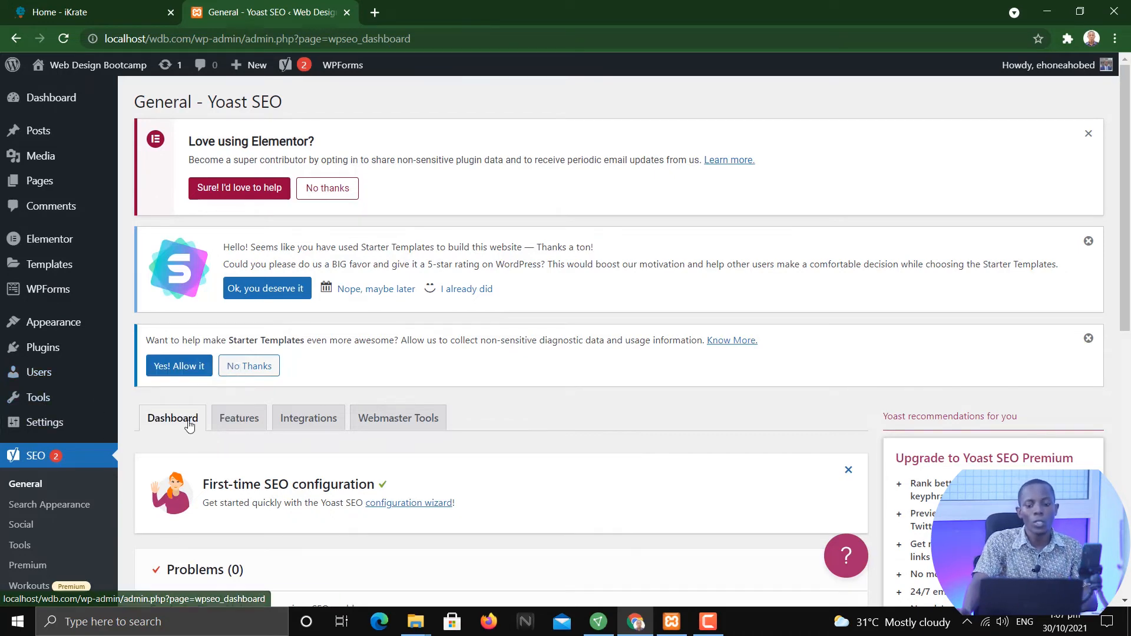
{"action": "scroll", "coordinate": [373, 451], "scroll_direction": "down", "scroll_amount": 9}
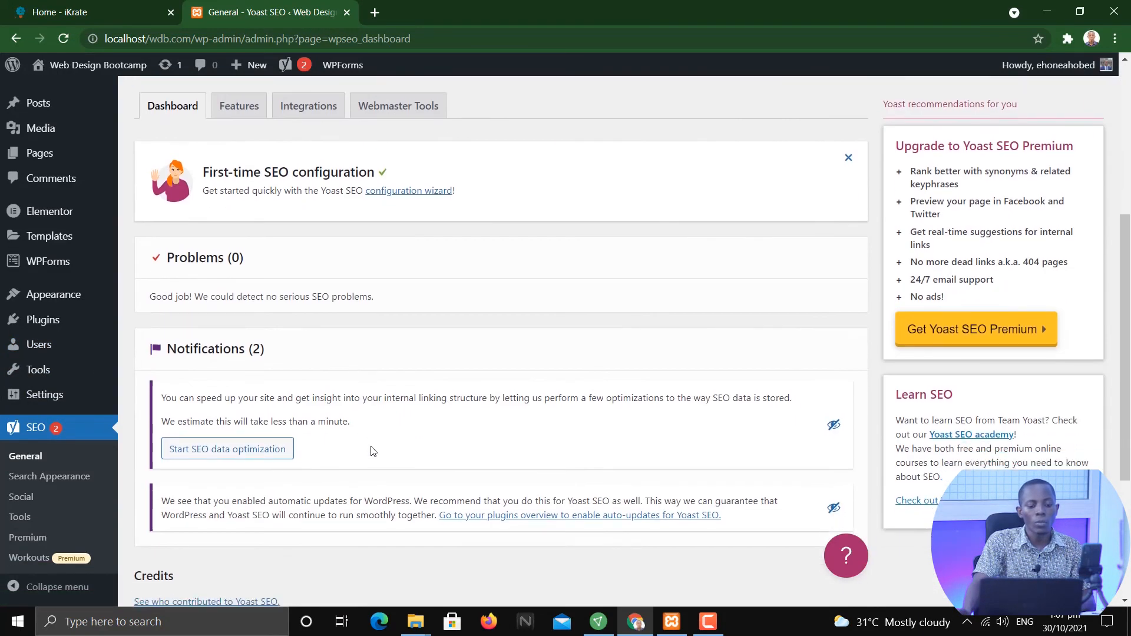
{"action": "scroll", "coordinate": [372, 448], "scroll_direction": "up", "scroll_amount": 10}
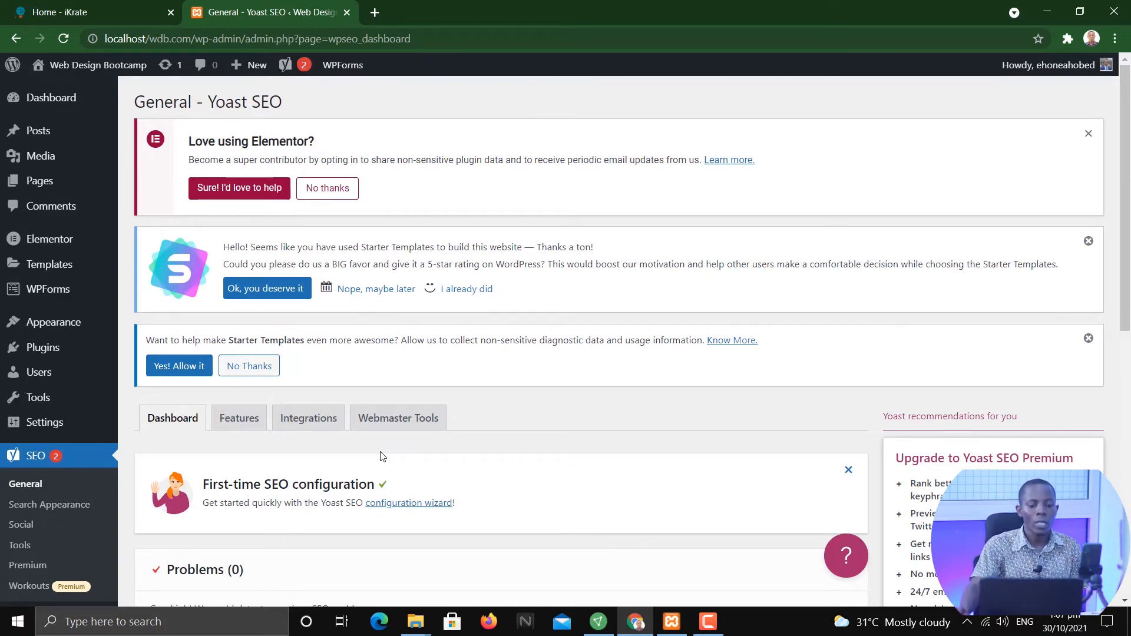
{"action": "scroll", "coordinate": [357, 439], "scroll_direction": "down", "scroll_amount": 4}
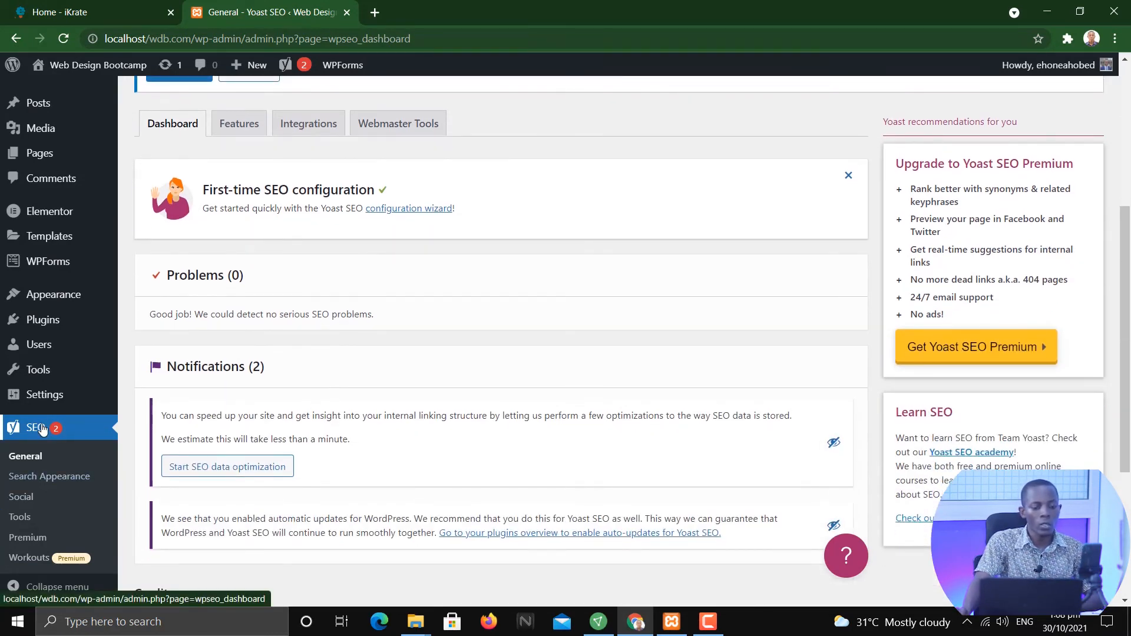
{"action": "left_click", "coordinate": [37, 428]}
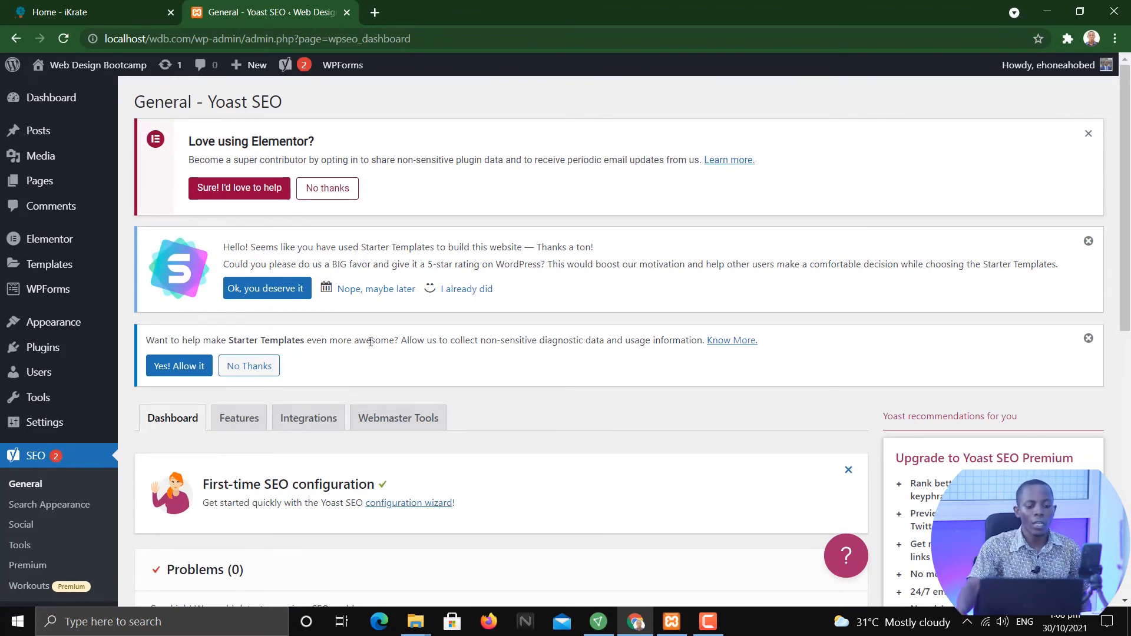
- Go from the installed plugins list to the Add Plugins page and open the plugin search field's suggestions
{"action": "mouse_move", "coordinate": [76, 353]}
{"action": "left_click", "coordinate": [146, 352]}
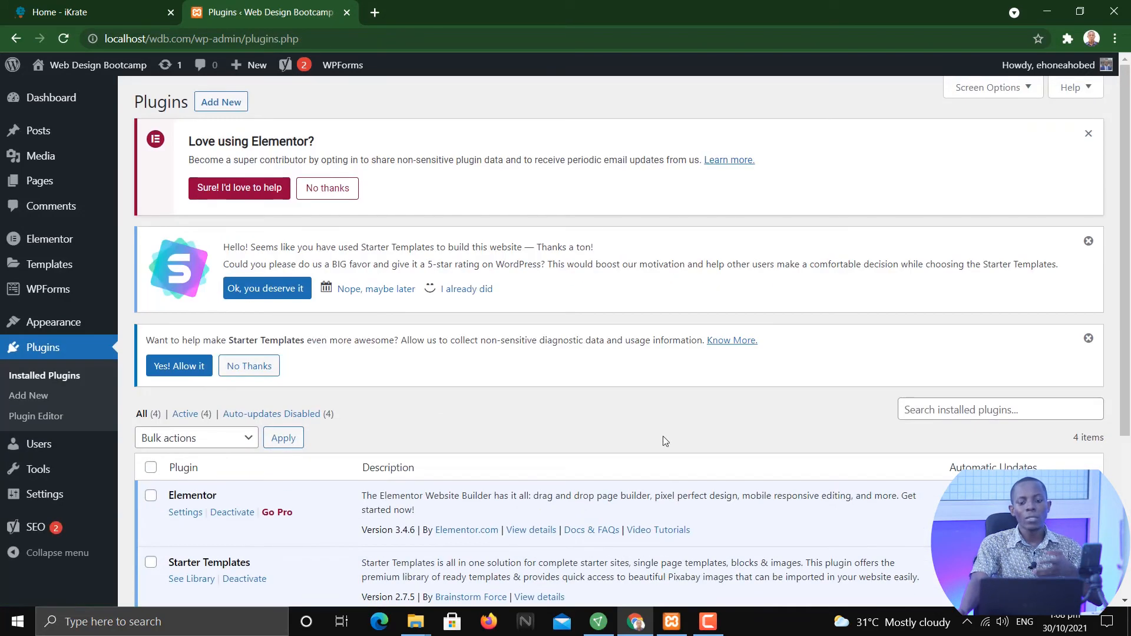
{"action": "left_click", "coordinate": [218, 105]}
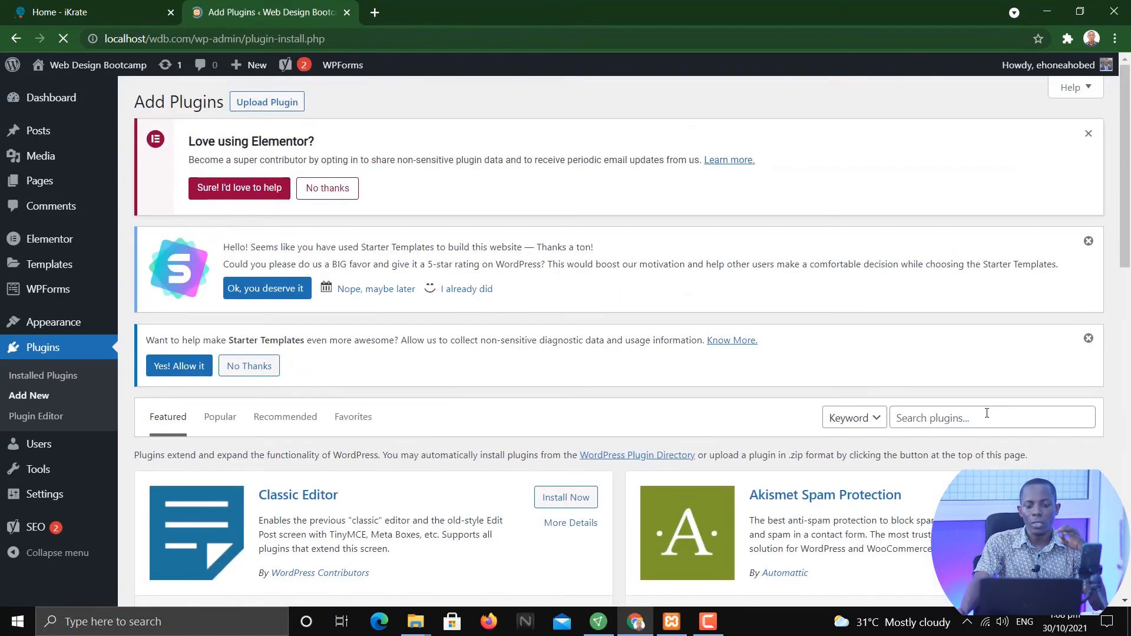
{"action": "left_click", "coordinate": [957, 419]}
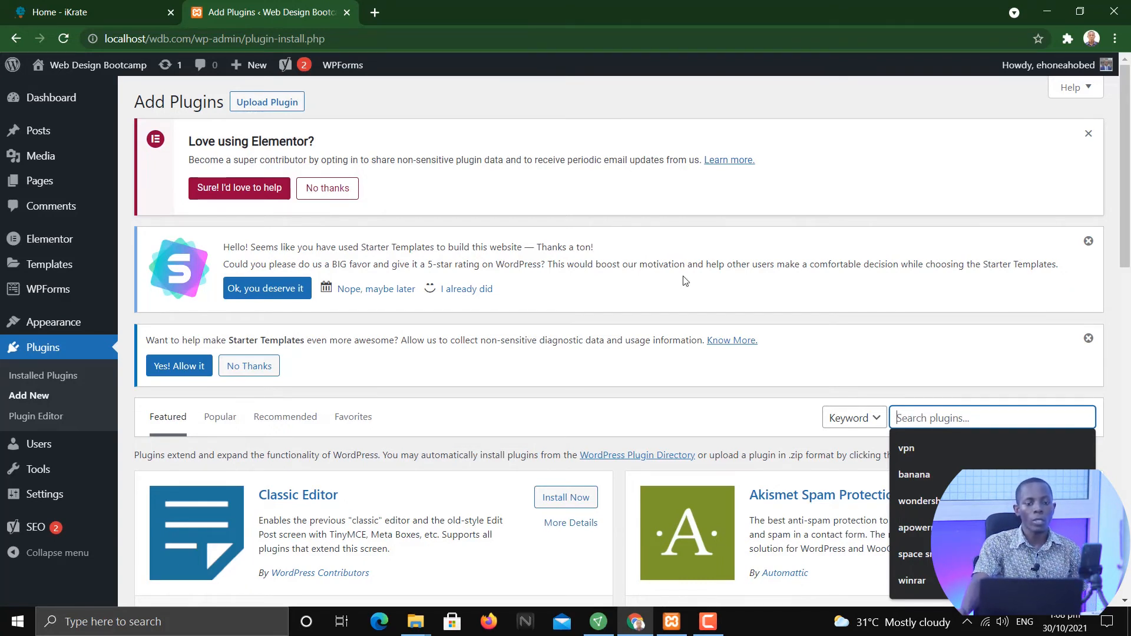
{"action": "left_click", "coordinate": [375, 13]}
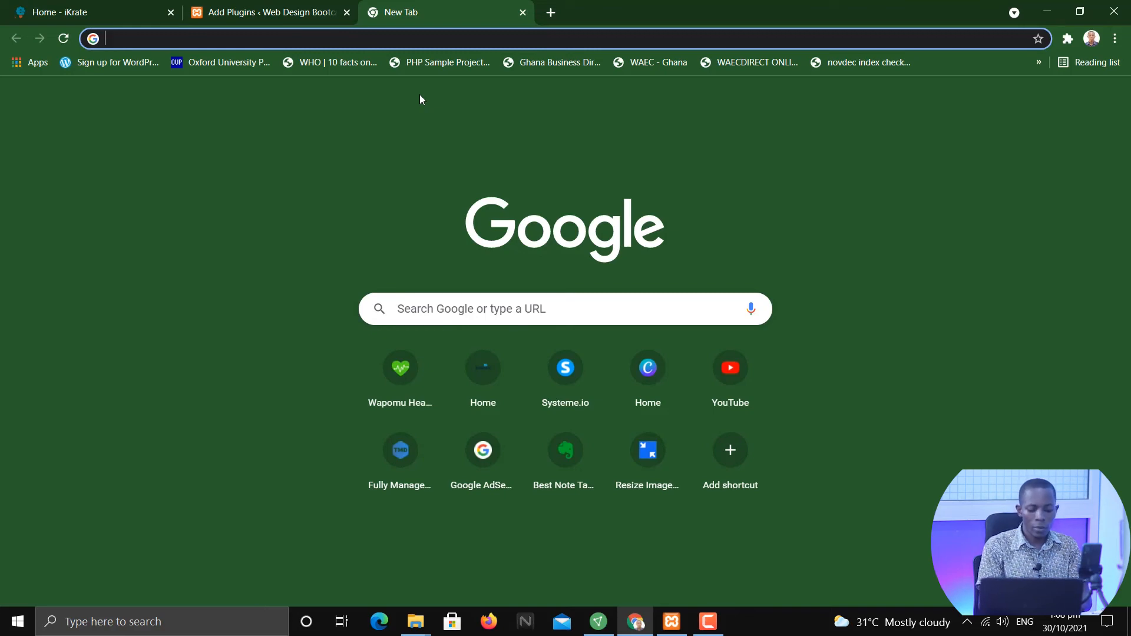
{"action": "type", "text": "the"}
{"action": "key", "text": "BackSpace"}
{"action": "key", "text": "BackSpace"}
{"action": "key", "text": "BackSpace"}
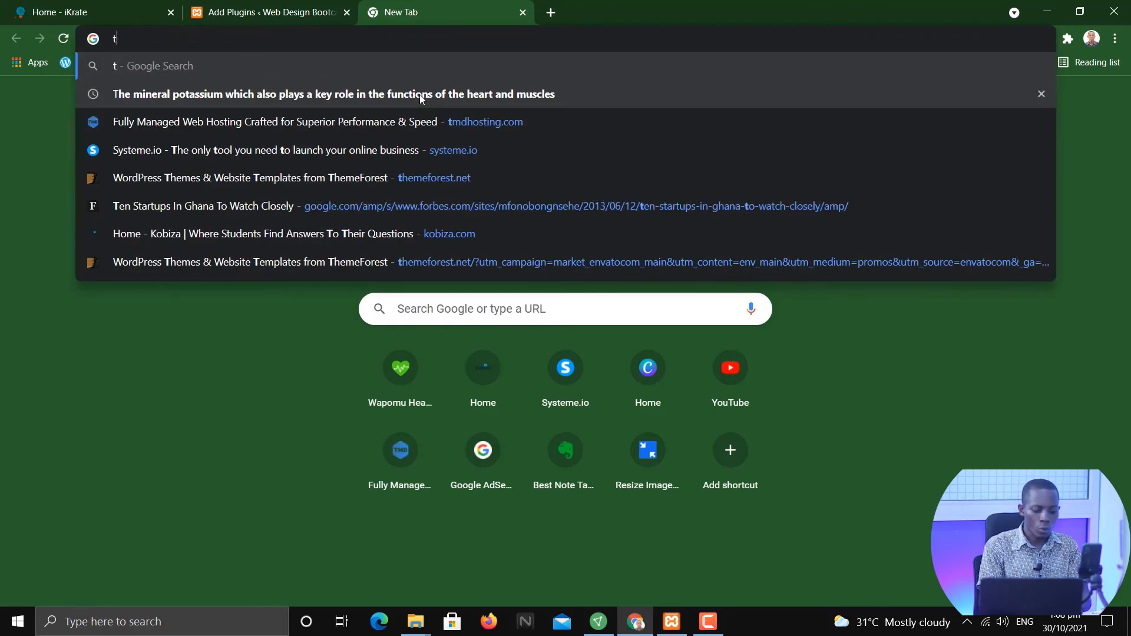
{"action": "key", "text": "BackSpace"}
{"action": "type", "text": "envato "}
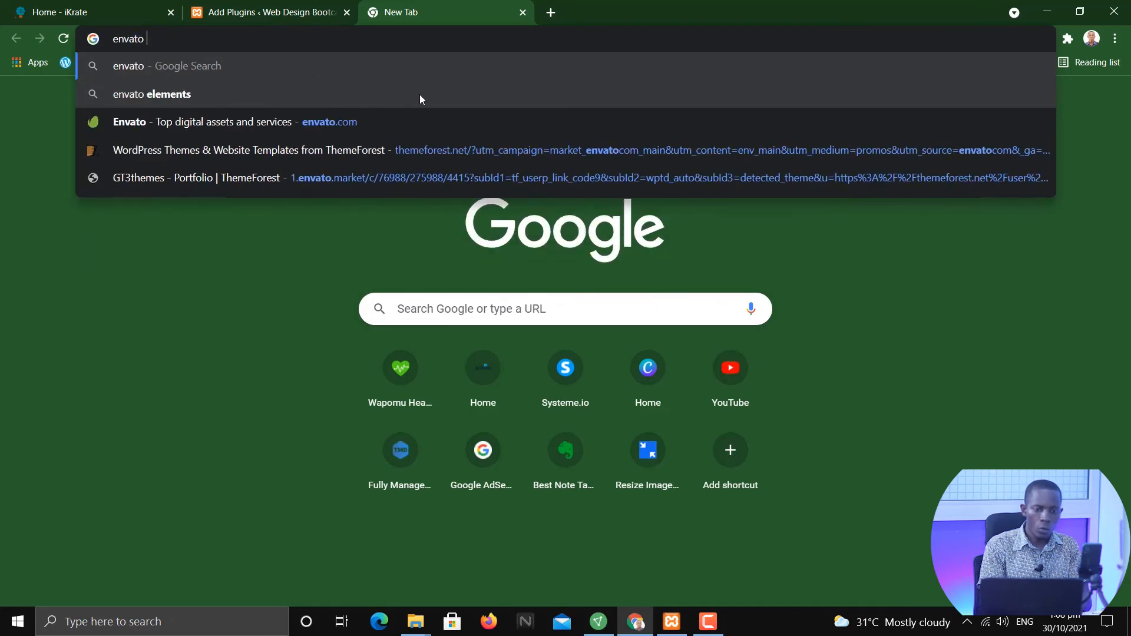
{"action": "type", "text": "wordpres"}
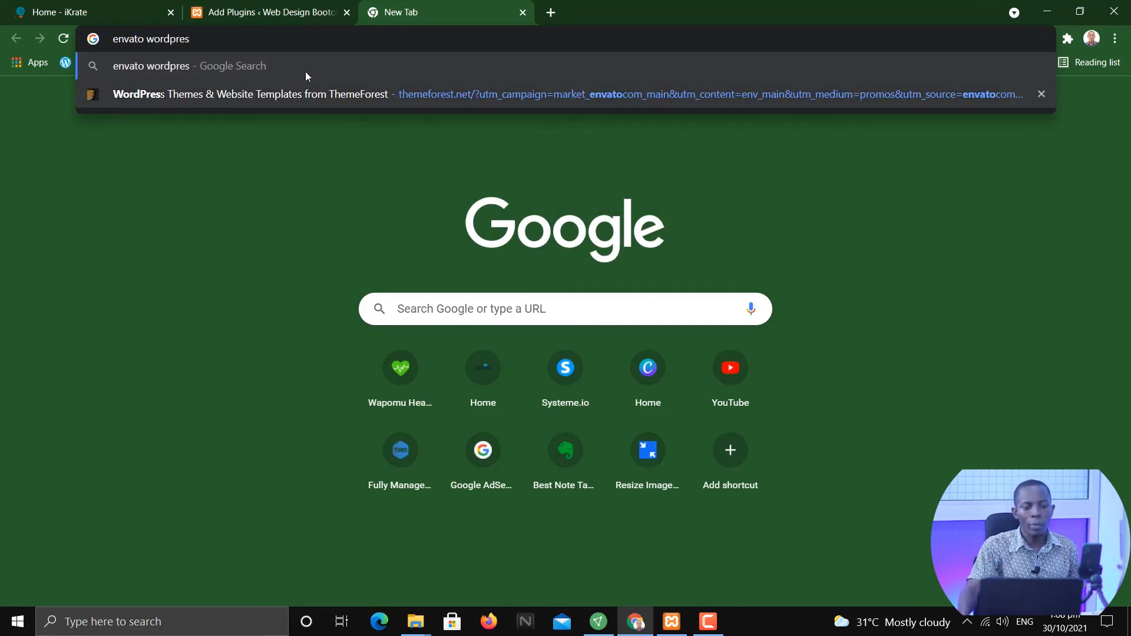
{"action": "left_click", "coordinate": [292, 17]}
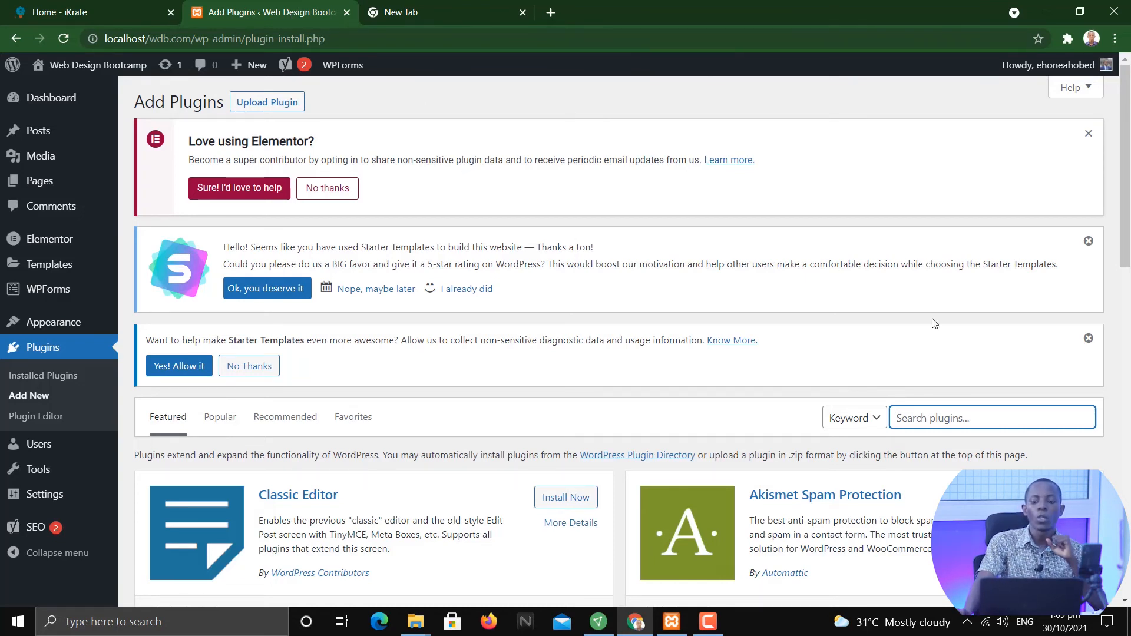
- Return to the installed plugins list, reopen the Add Plugins page from there, and put the cursor in the plugin search field
{"action": "left_click", "coordinate": [37, 348]}
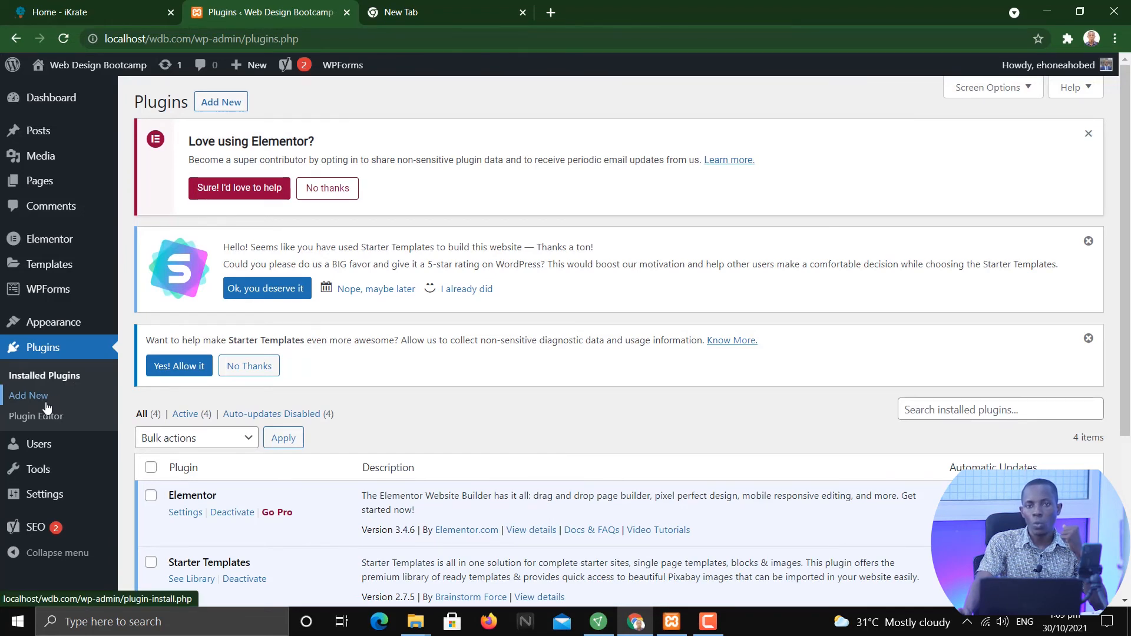
{"action": "left_click", "coordinate": [215, 105]}
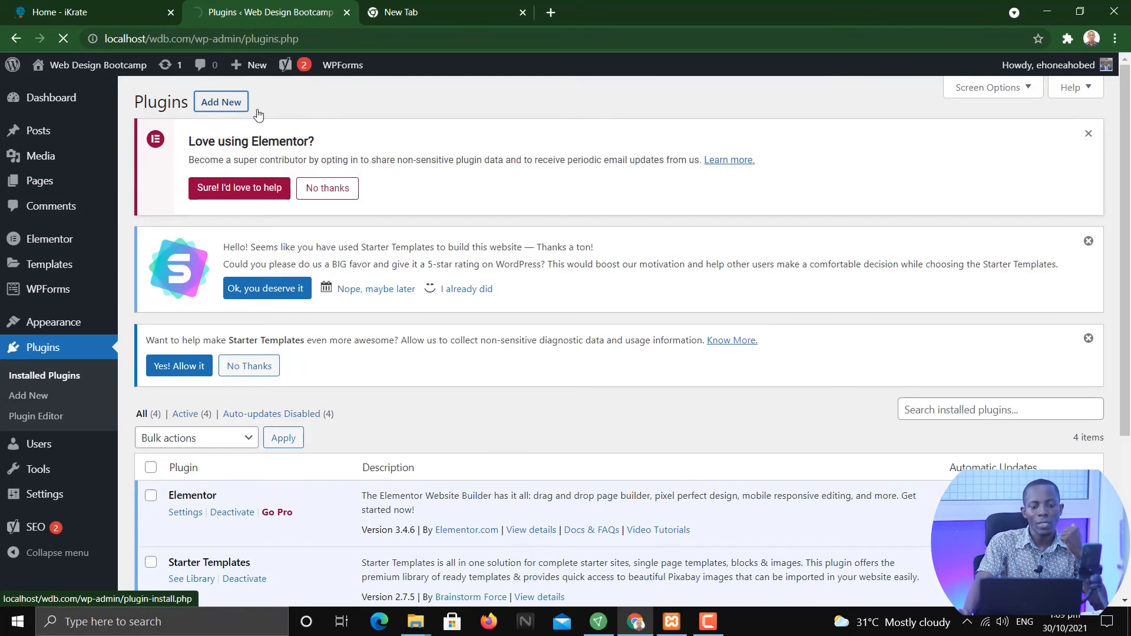
{"action": "scroll", "coordinate": [706, 310], "scroll_direction": "down", "scroll_amount": 2}
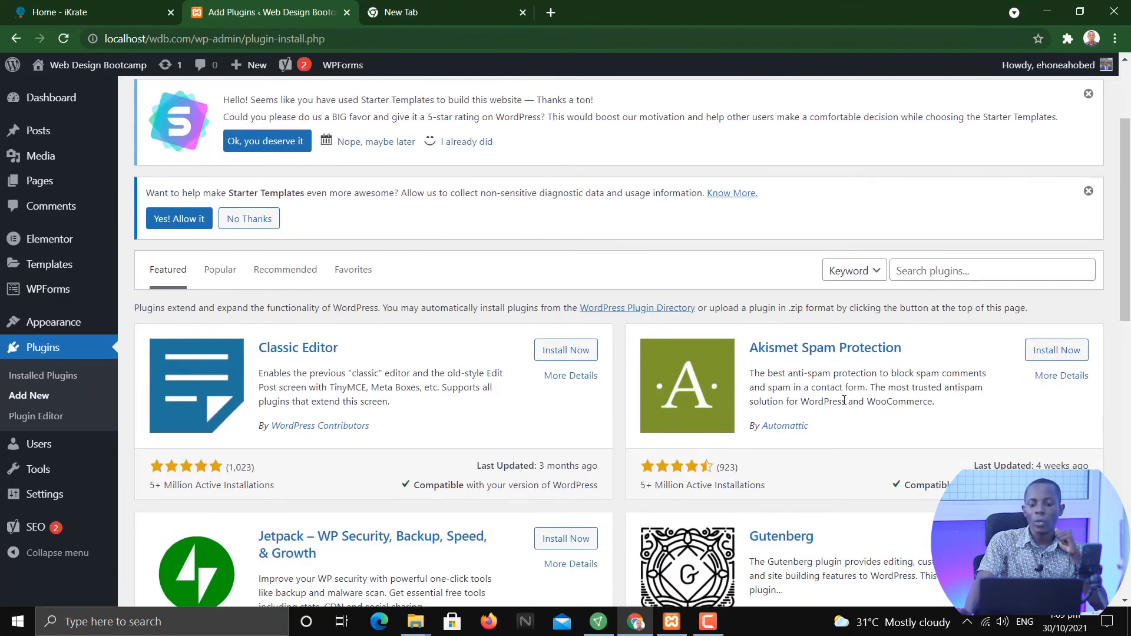
{"action": "left_click", "coordinate": [944, 271]}
{"action": "scroll", "coordinate": [825, 198], "scroll_direction": "up", "scroll_amount": 3}
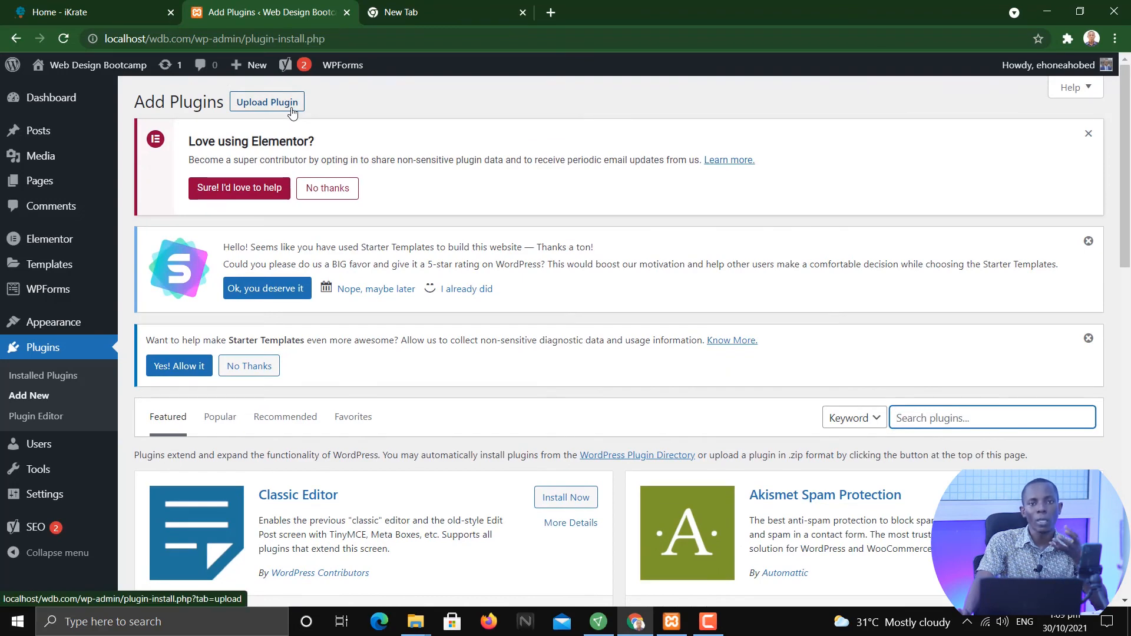
- Show the plugin upload form on the Add Plugins page and highlight the words ".zip format" in its instructions
{"action": "left_click", "coordinate": [291, 106]}
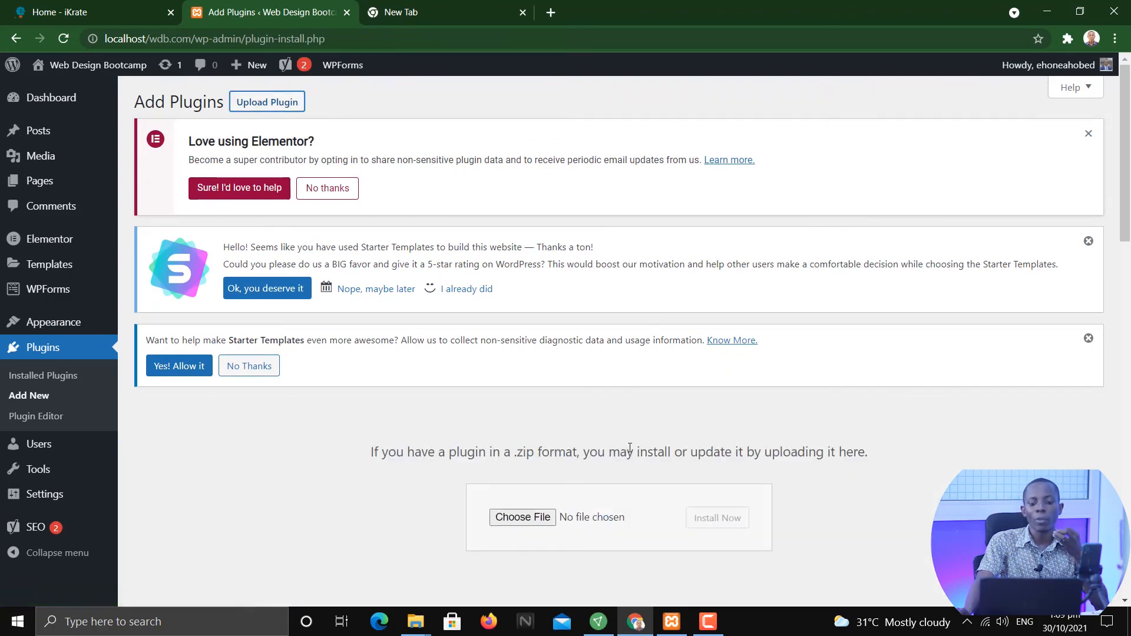
{"action": "scroll", "coordinate": [626, 452], "scroll_direction": "down", "scroll_amount": 2}
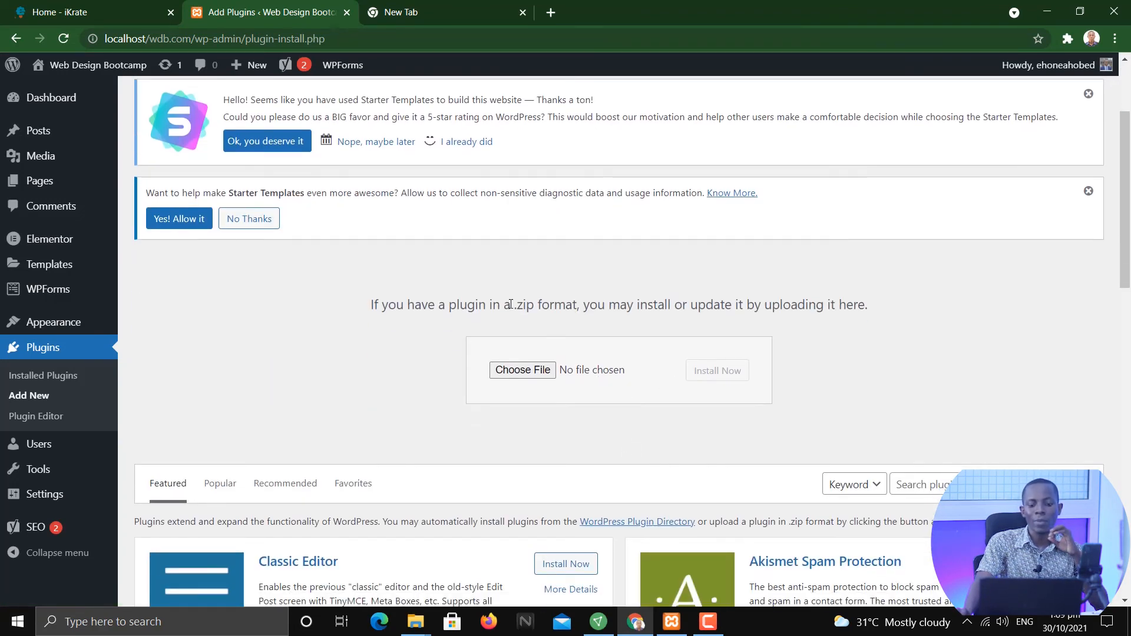
{"action": "left_click_drag", "start_coordinate": [512, 304], "coordinate": [584, 300]}
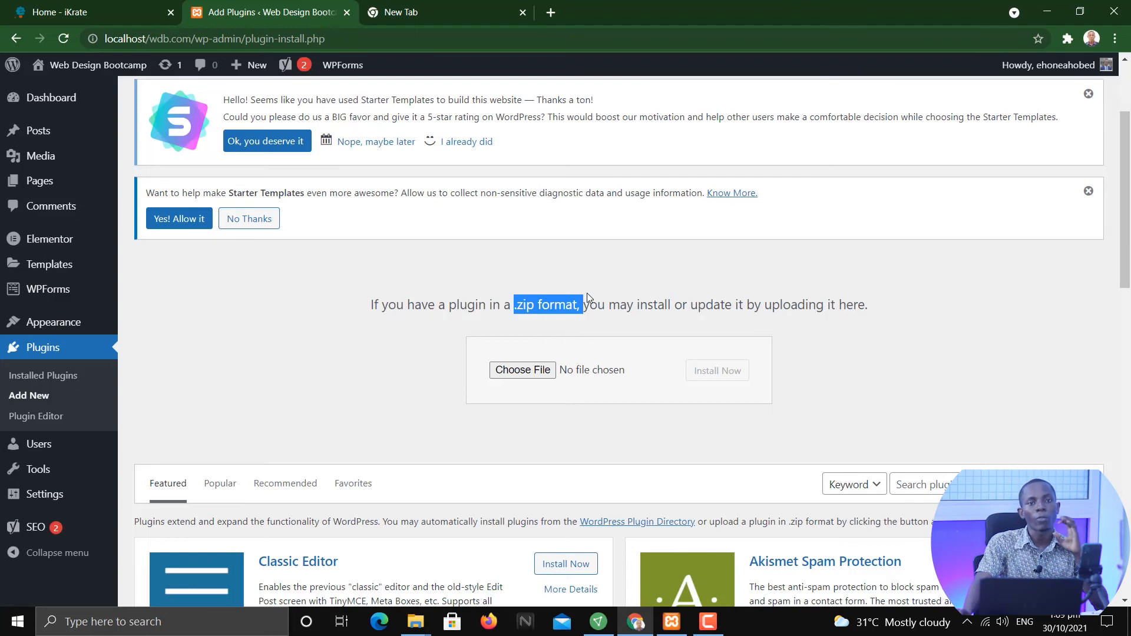
- Browse for a plugin archive to upload, select DORANKA.zip in Downloads as an example, and cancel the file selection
{"action": "left_click", "coordinate": [526, 370]}
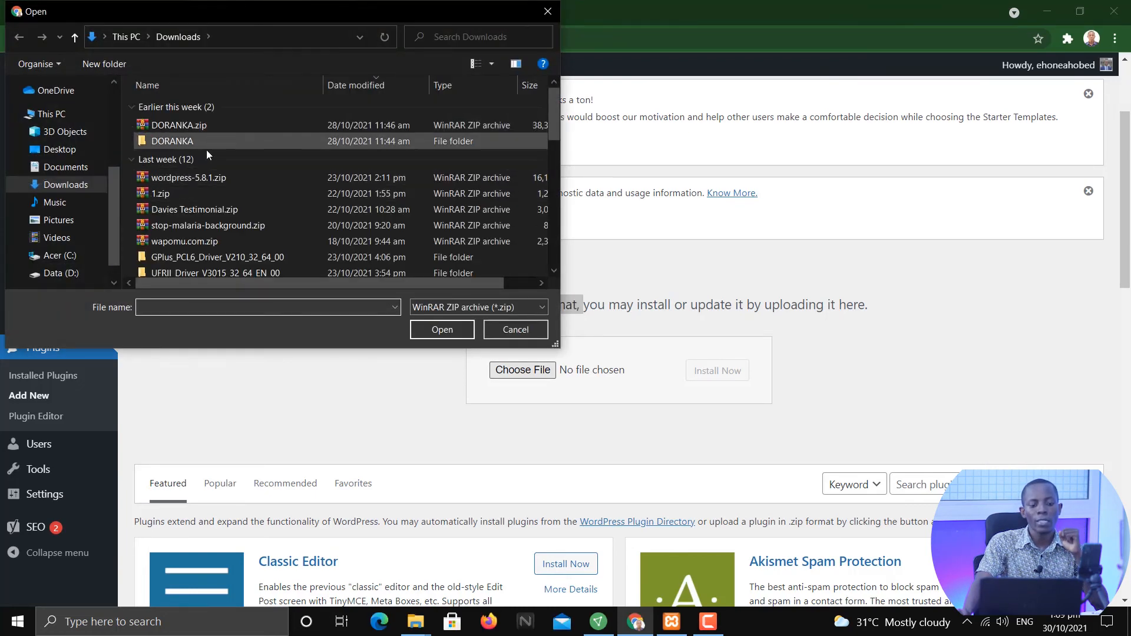
{"action": "left_click", "coordinate": [221, 125]}
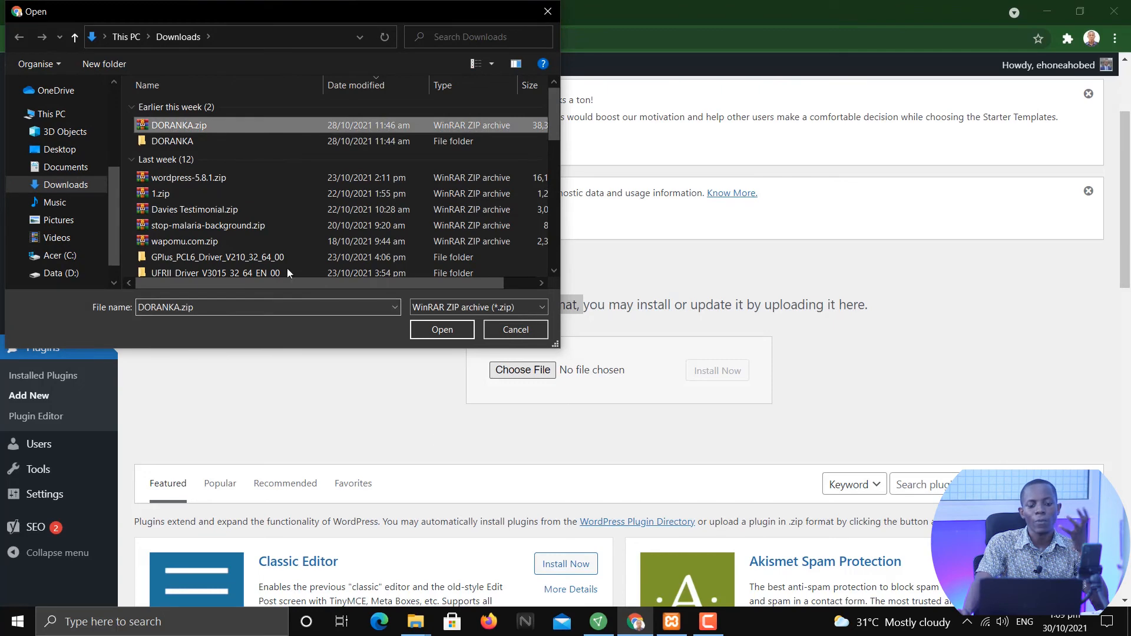
{"action": "left_click", "coordinate": [516, 330]}
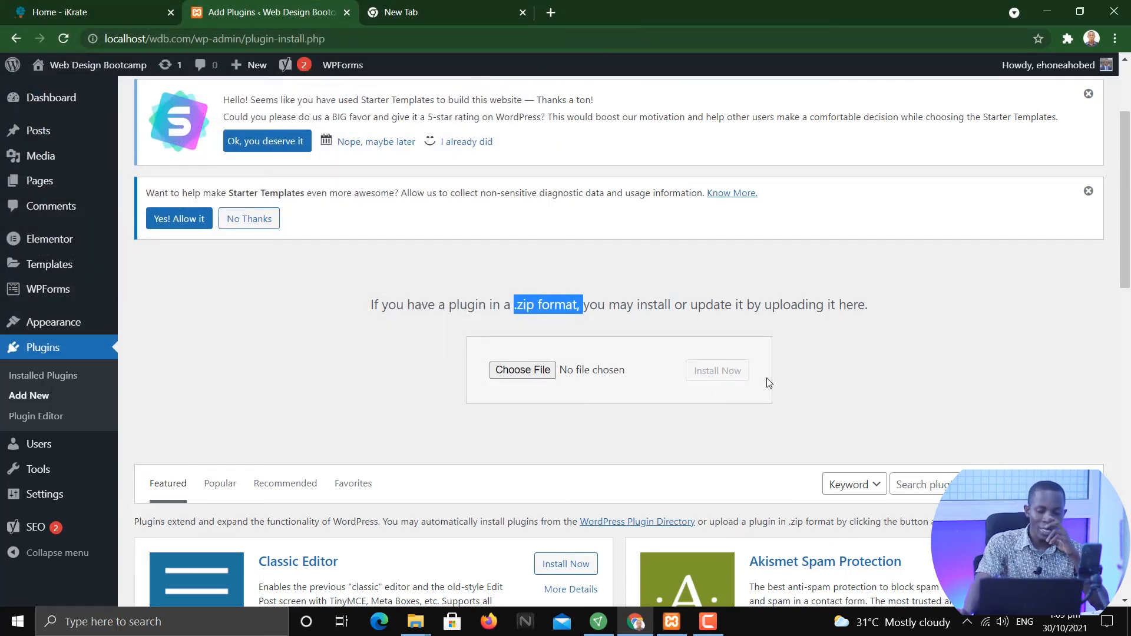
{"action": "scroll", "coordinate": [766, 395], "scroll_direction": "up", "scroll_amount": 3}
{"action": "left_click", "coordinate": [661, 442]}
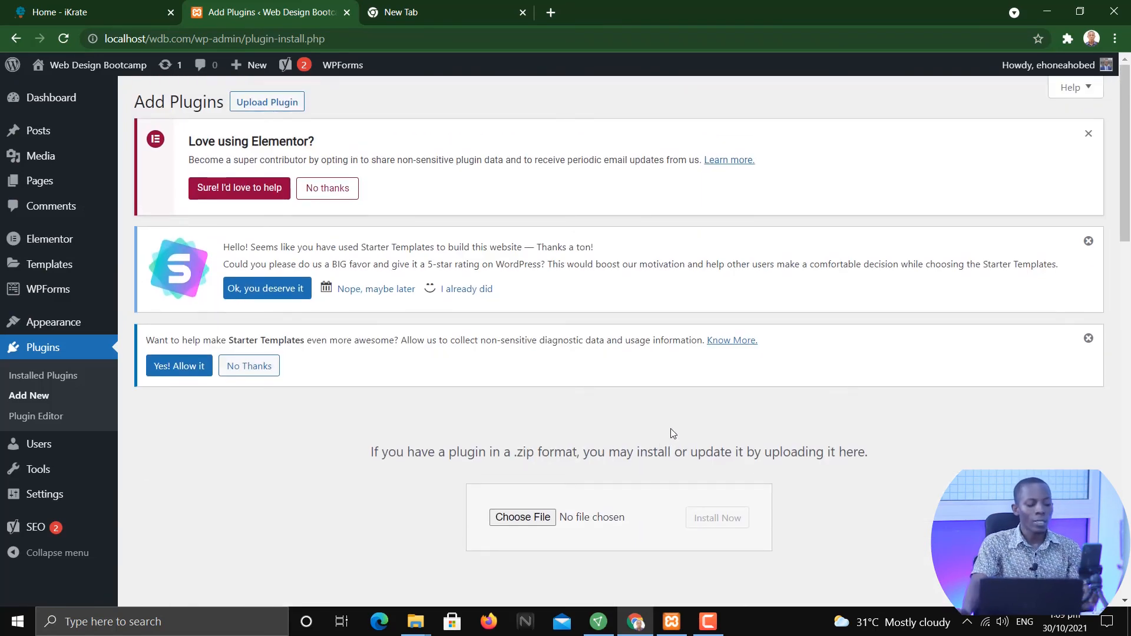
- Switch to File Explorer to view the site's wp-content plugins folder, and minimize it to return to the Add Plugins page
{"action": "key", "text": "alt+Tab"}
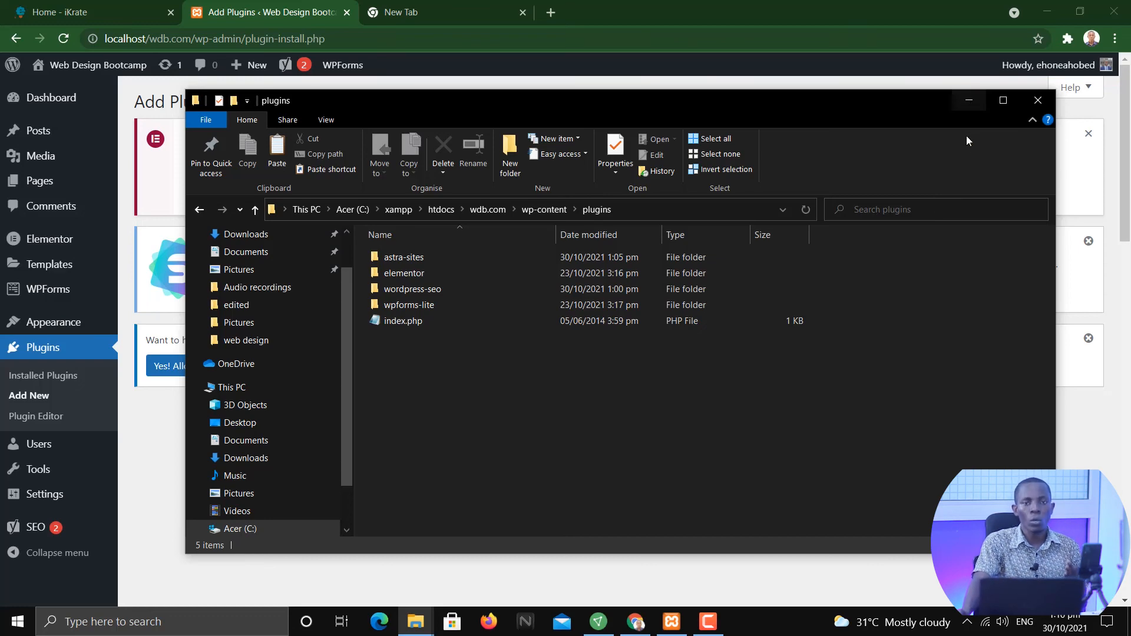
{"action": "left_click", "coordinate": [968, 103]}
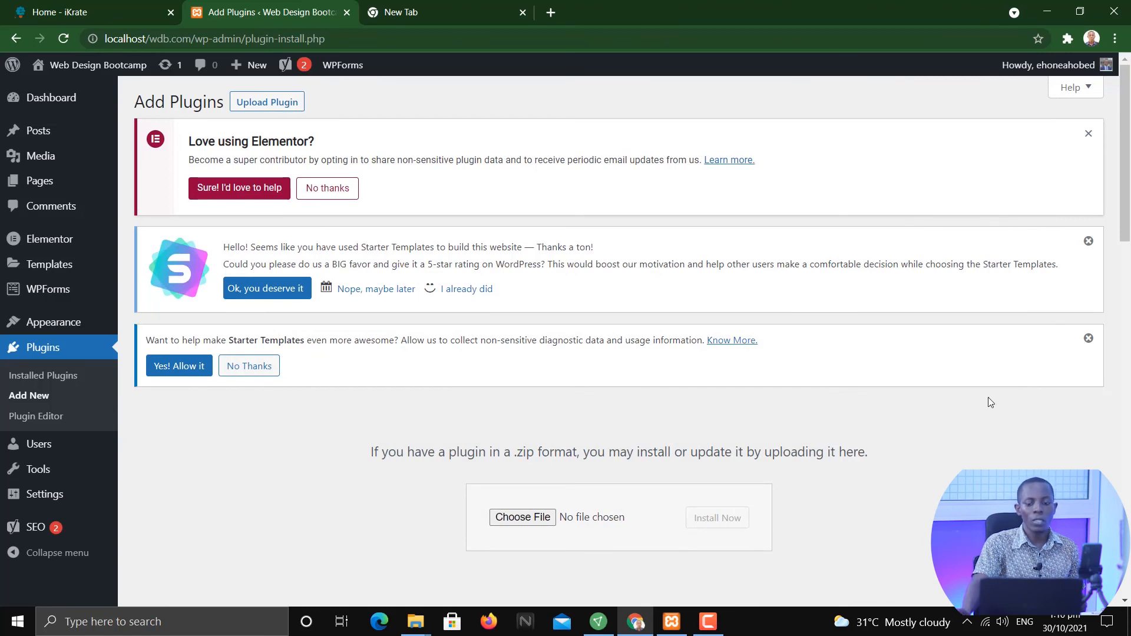
- Dismiss the Elementor data-sharing notice and the Starter Templates rating notice on the Add Plugins page
{"action": "left_click", "coordinate": [1089, 134]}
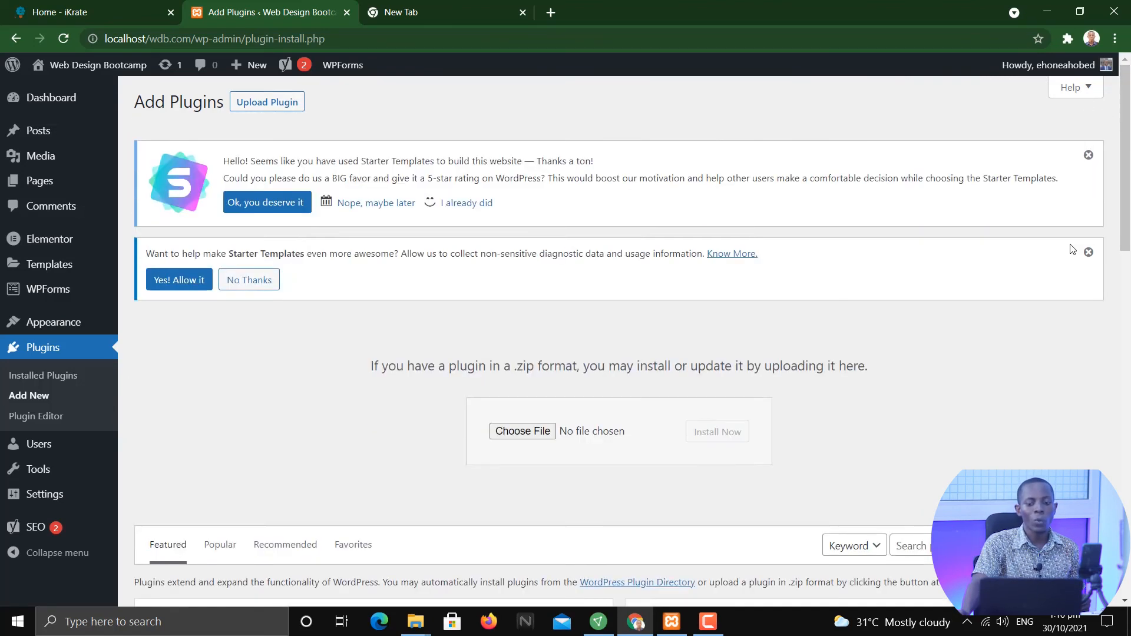
{"action": "left_click", "coordinate": [1089, 135]}
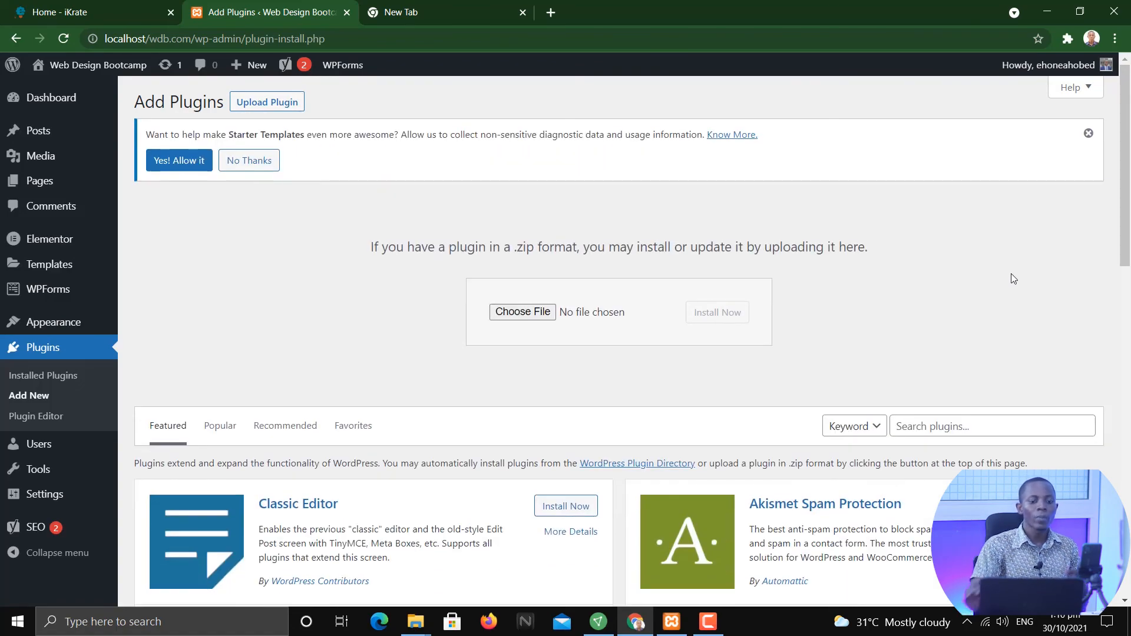